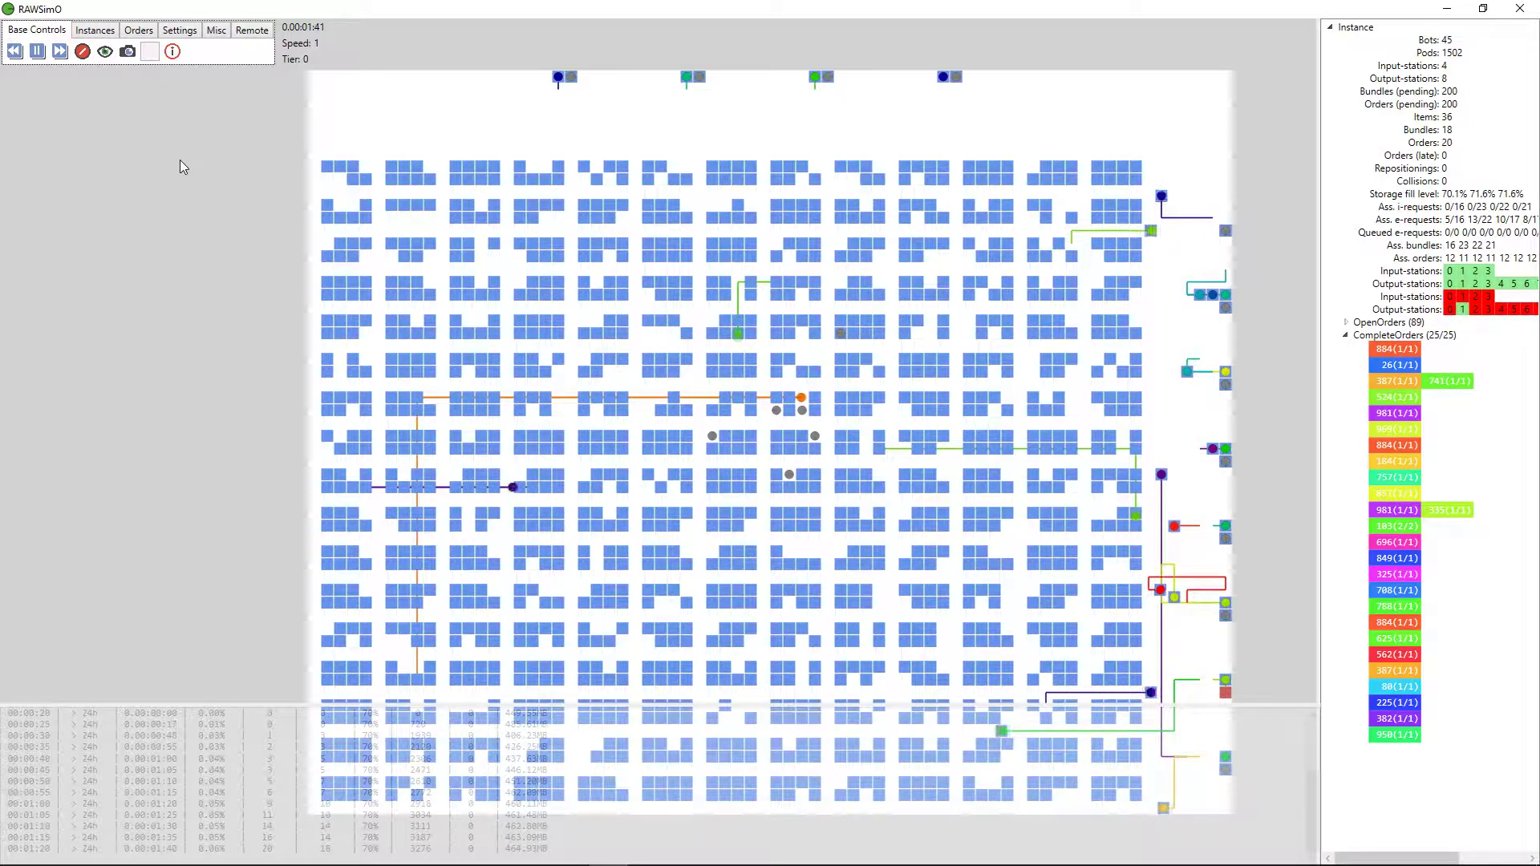
Switch from the running RAWSimO simulation to the Visual Studio window.
key("alt+Tab")
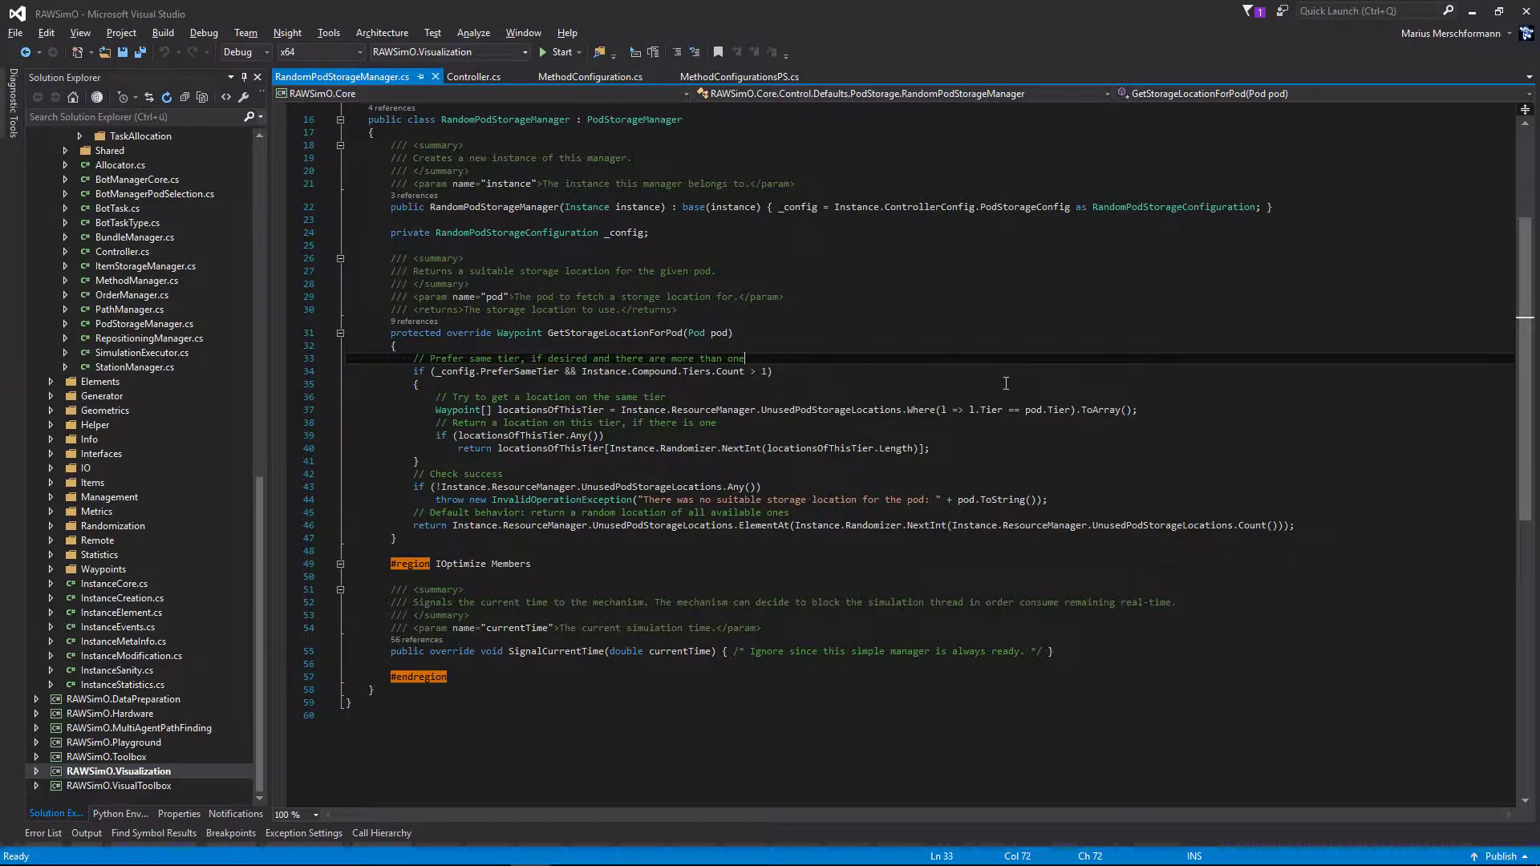
scroll(166, 513, "up", 10)
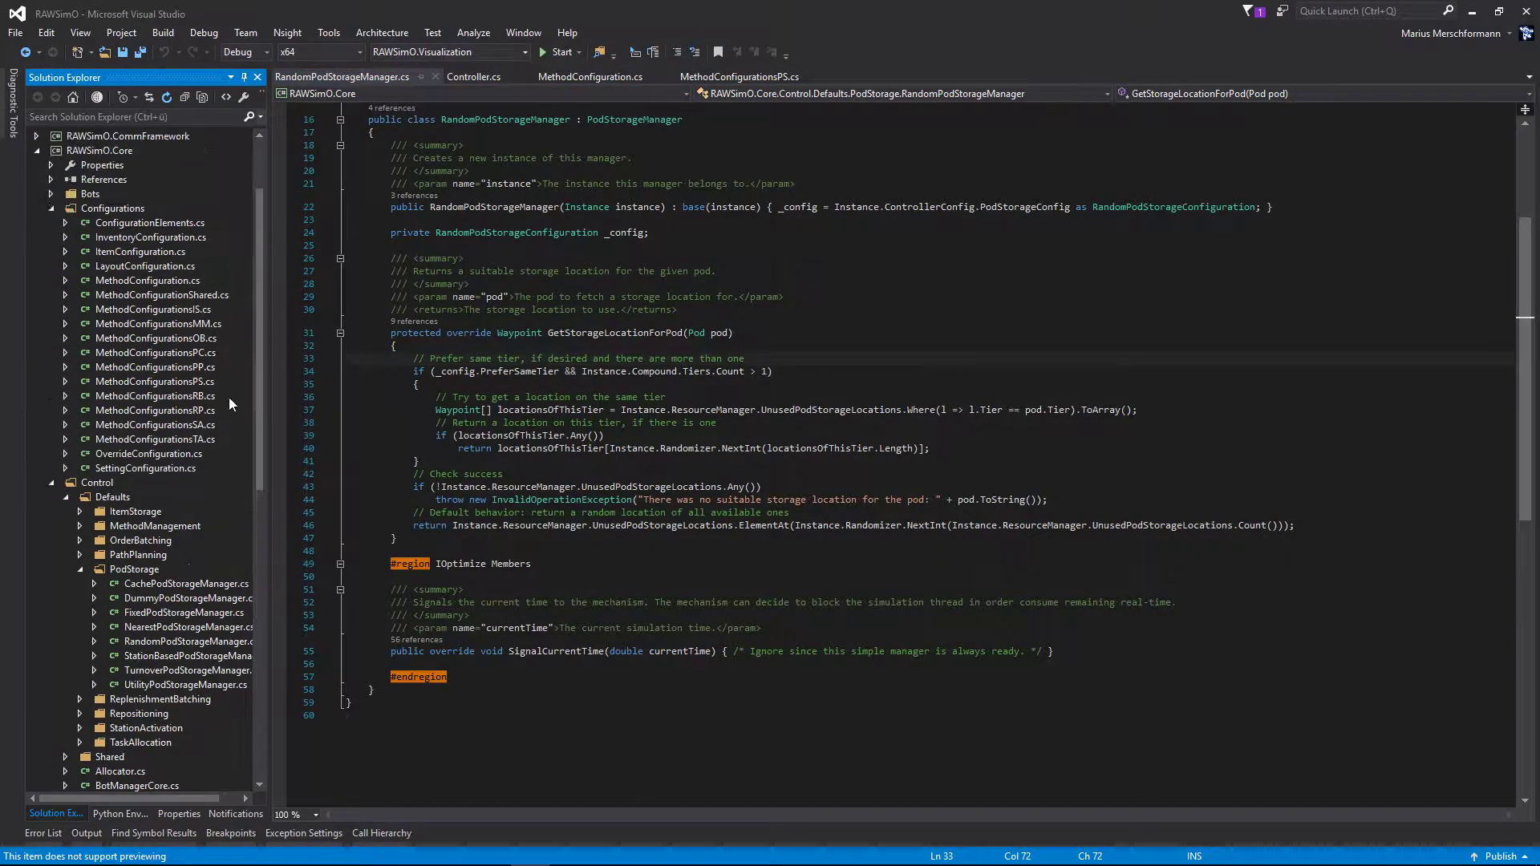
left_click_drag(261, 240, 277, 709)
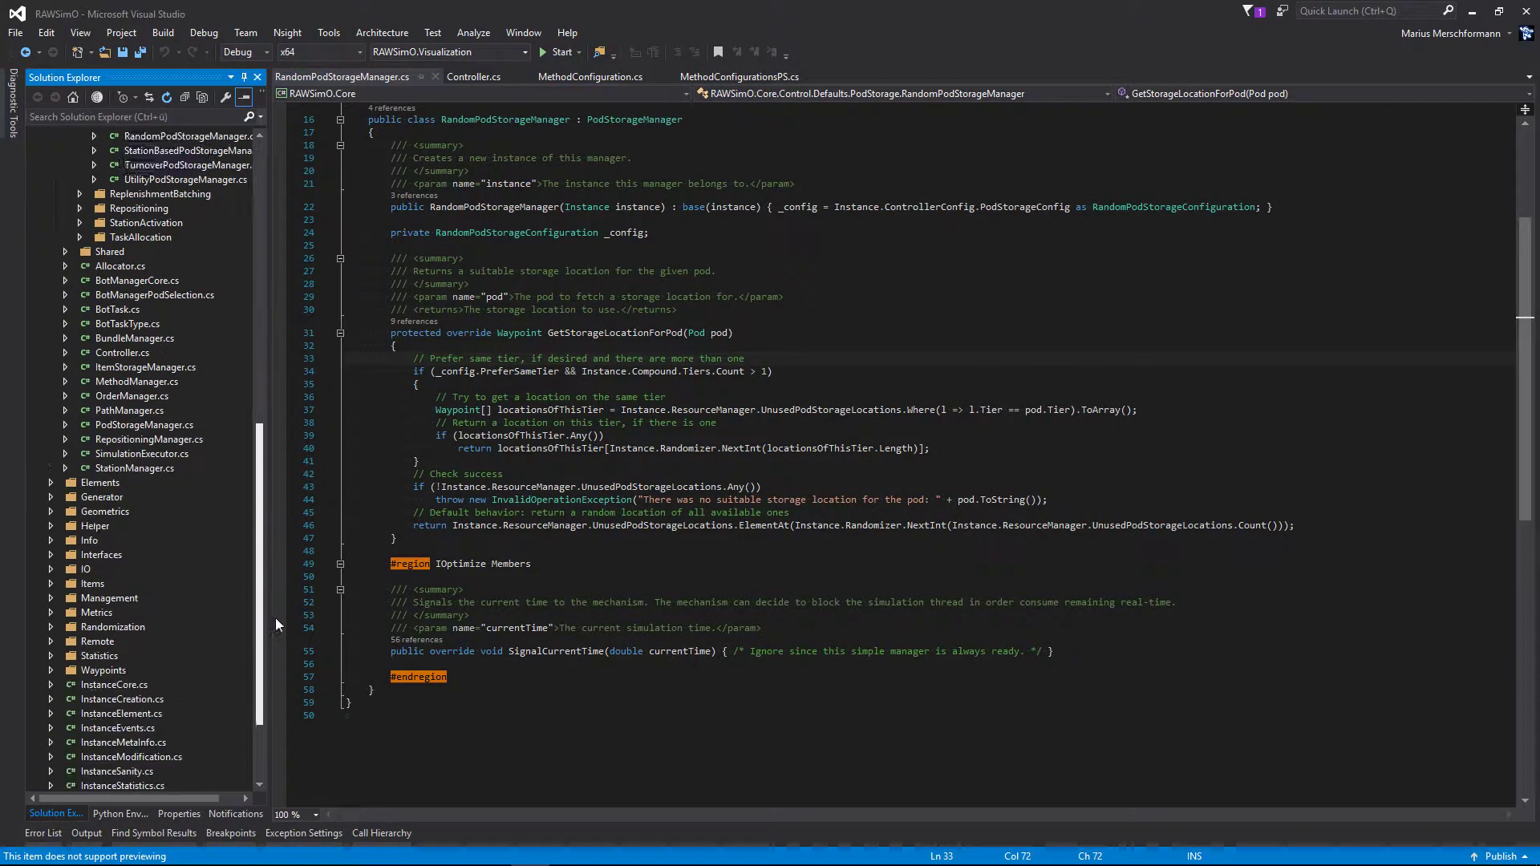
scroll(264, 319, "up", 10)
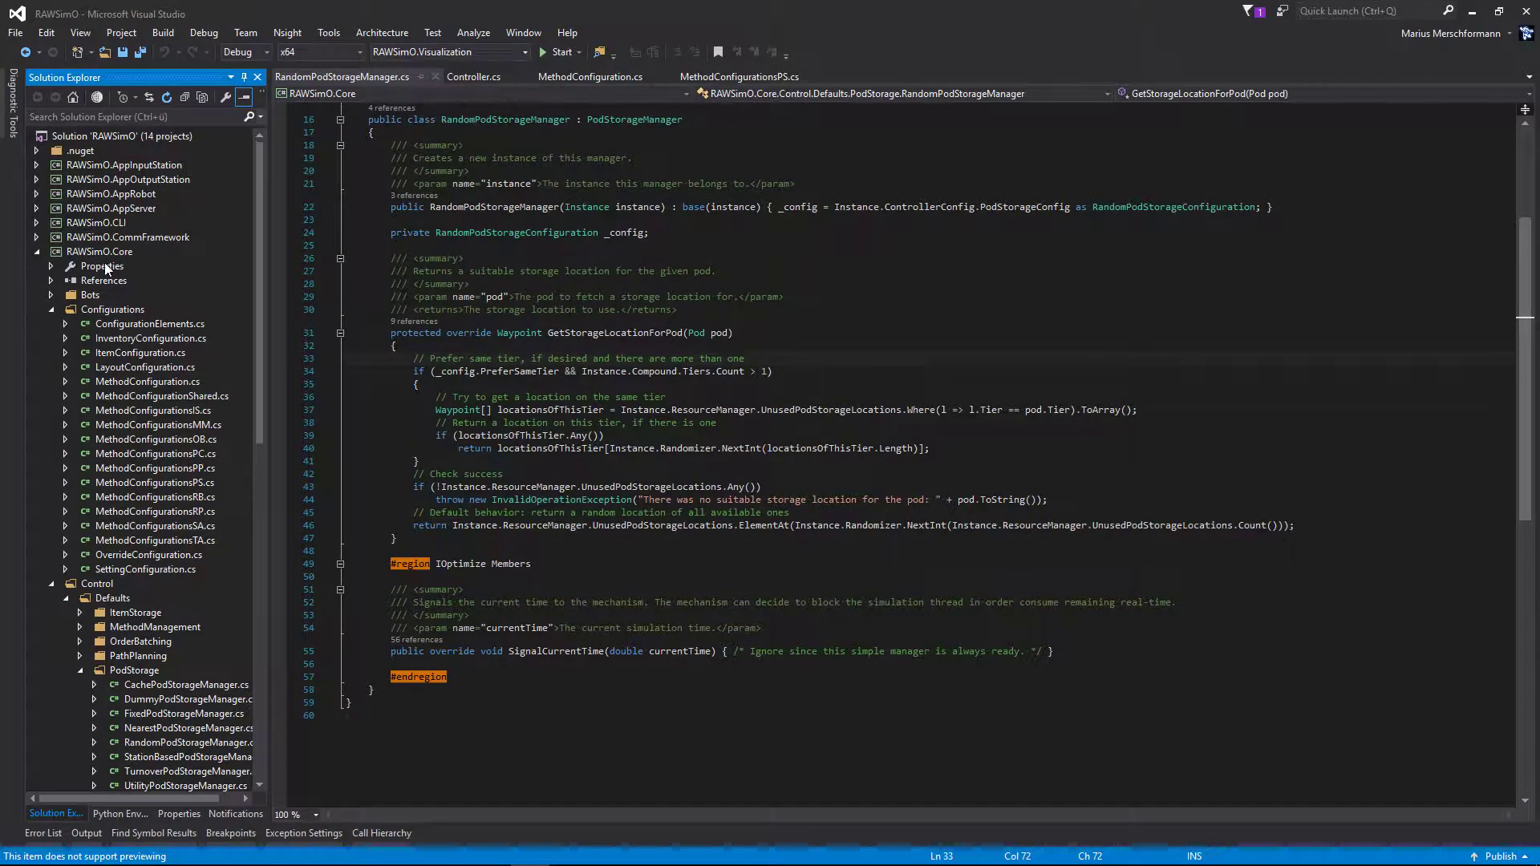
Browse the RAWSimO.Core project tree in Solution Explorer.
left_click(111, 252)
double_click(111, 251)
double_click(137, 250)
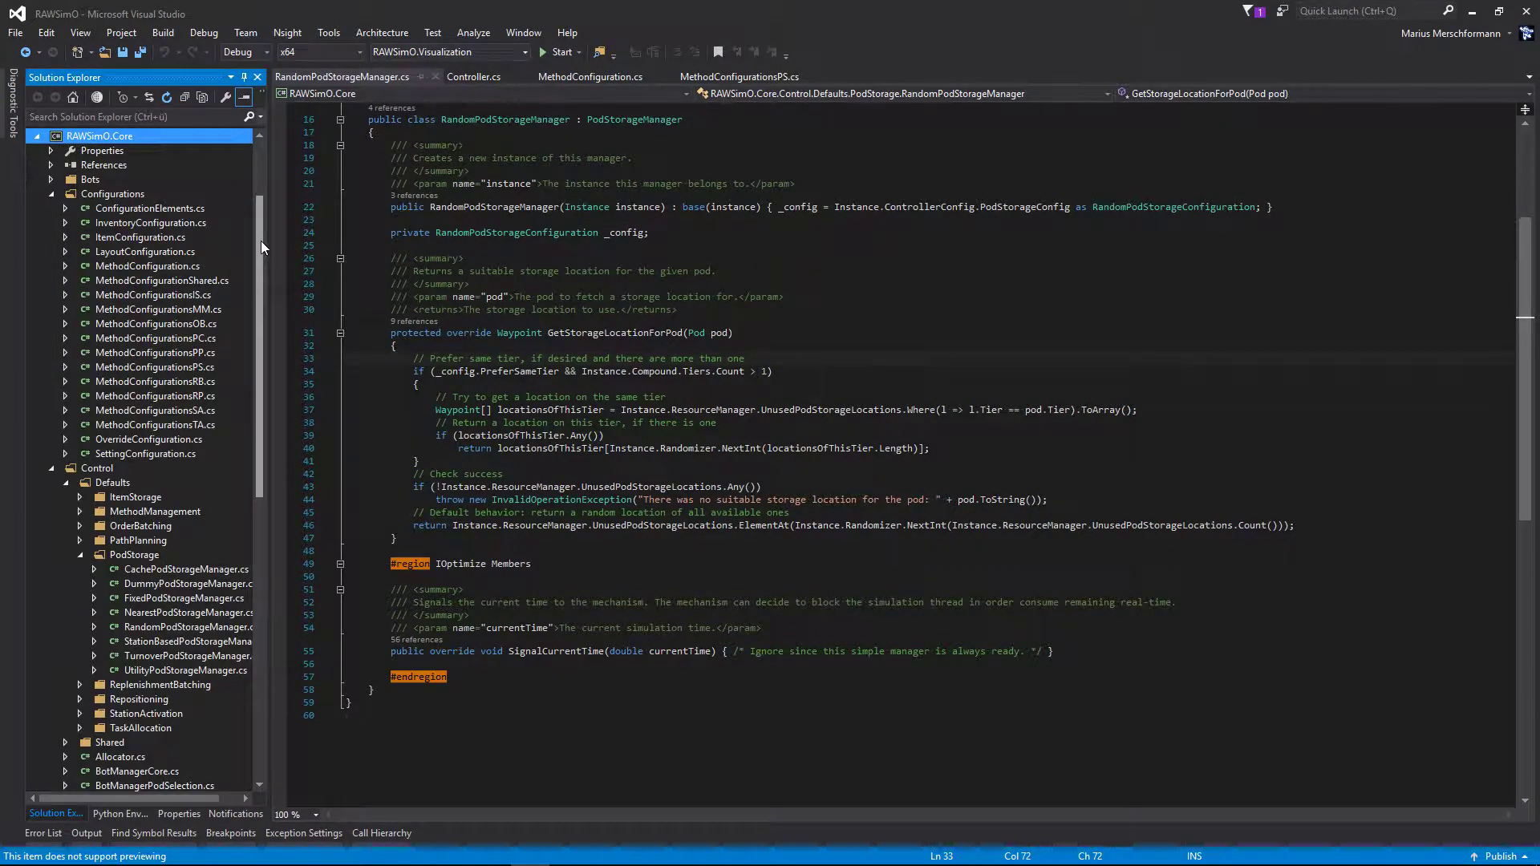
scroll(260, 240, "up", 1)
scroll(260, 237, "up", 1)
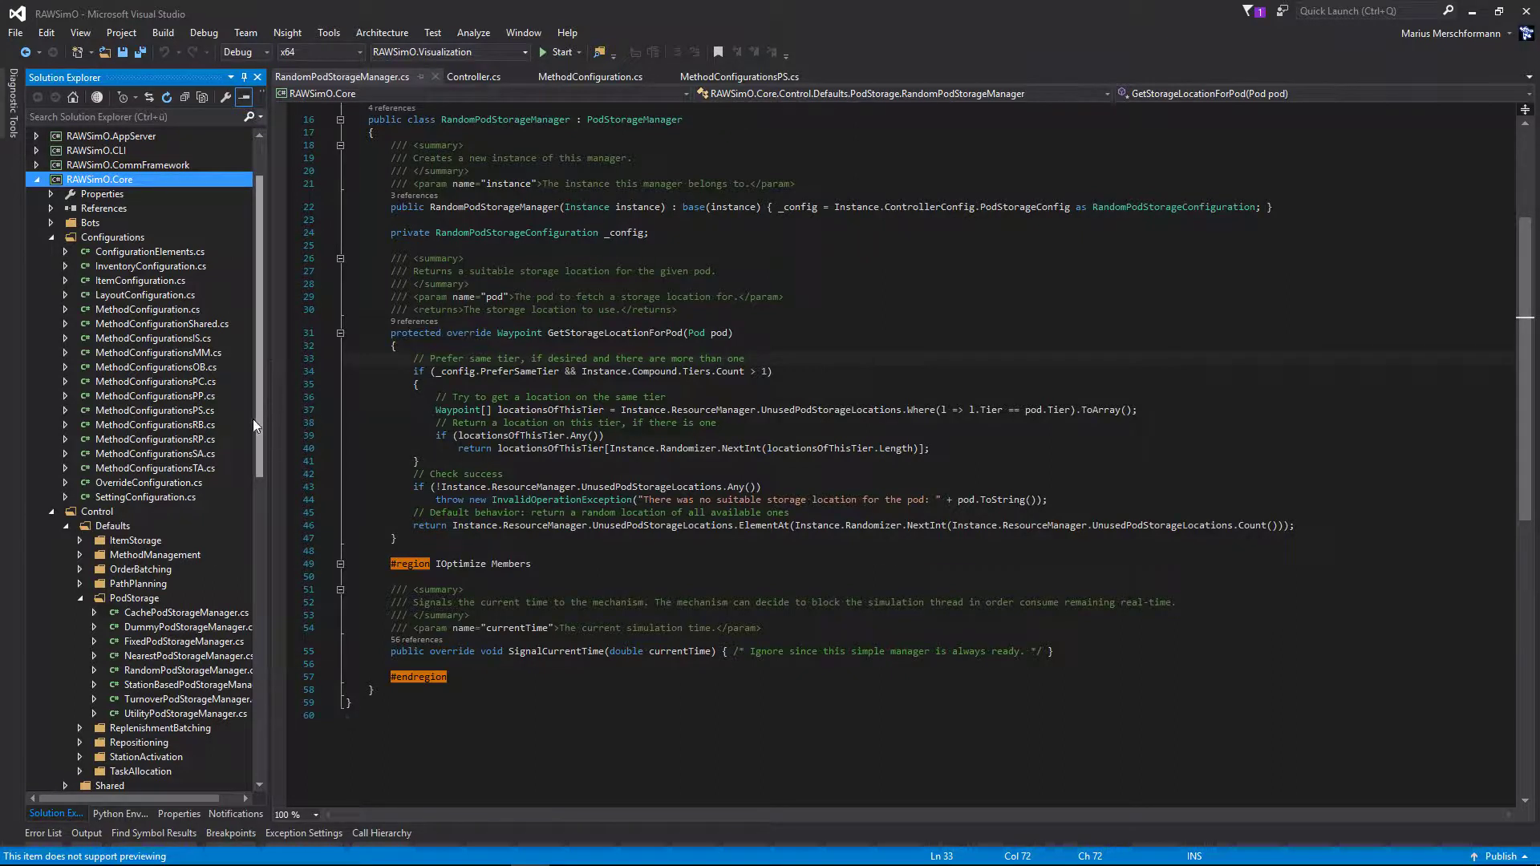
left_click(475, 256)
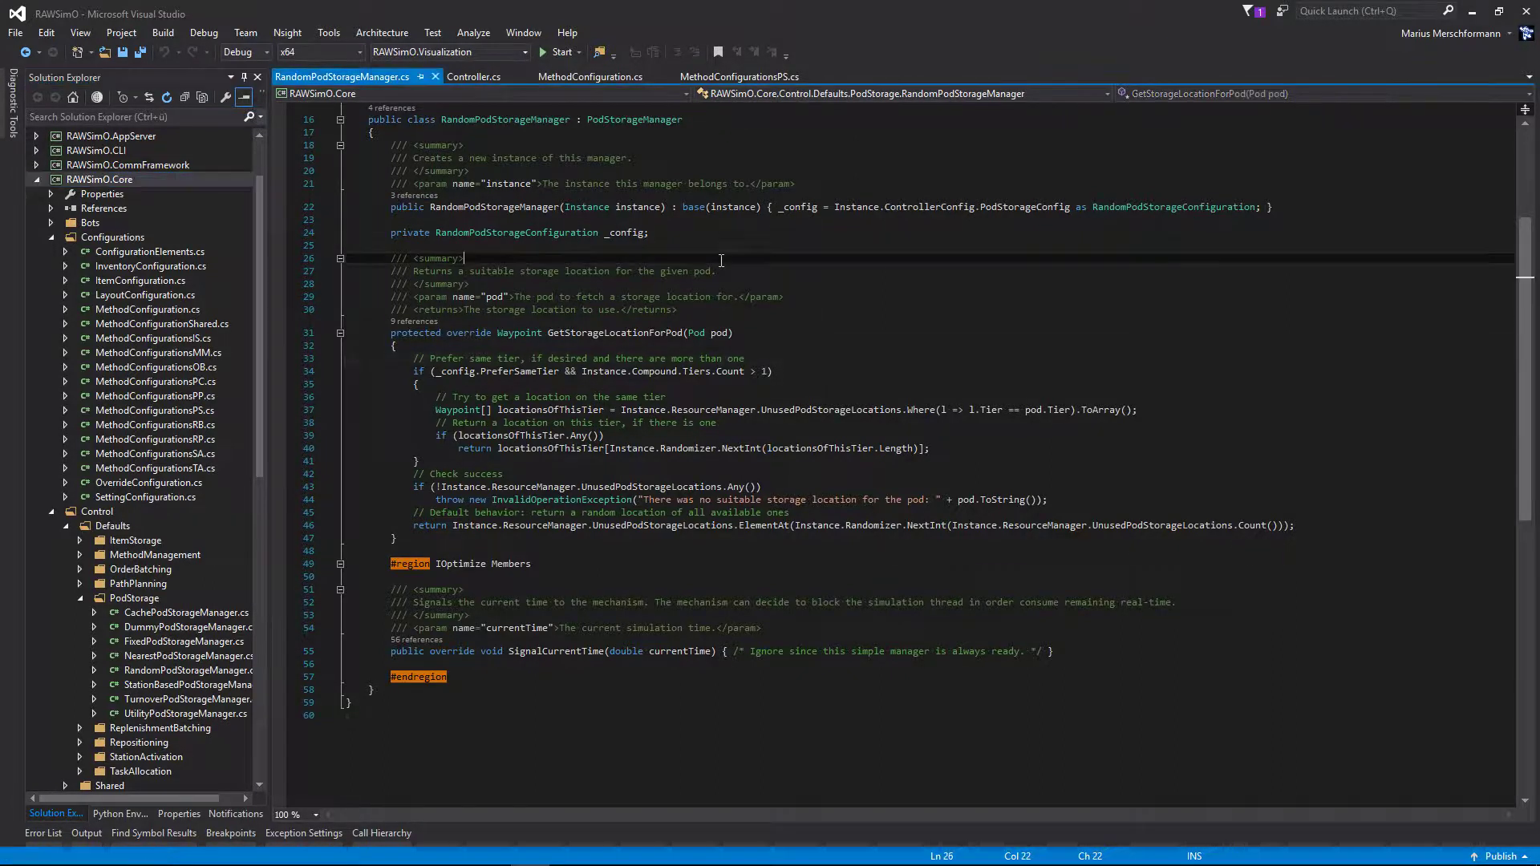
scroll(475, 256, "up", 2)
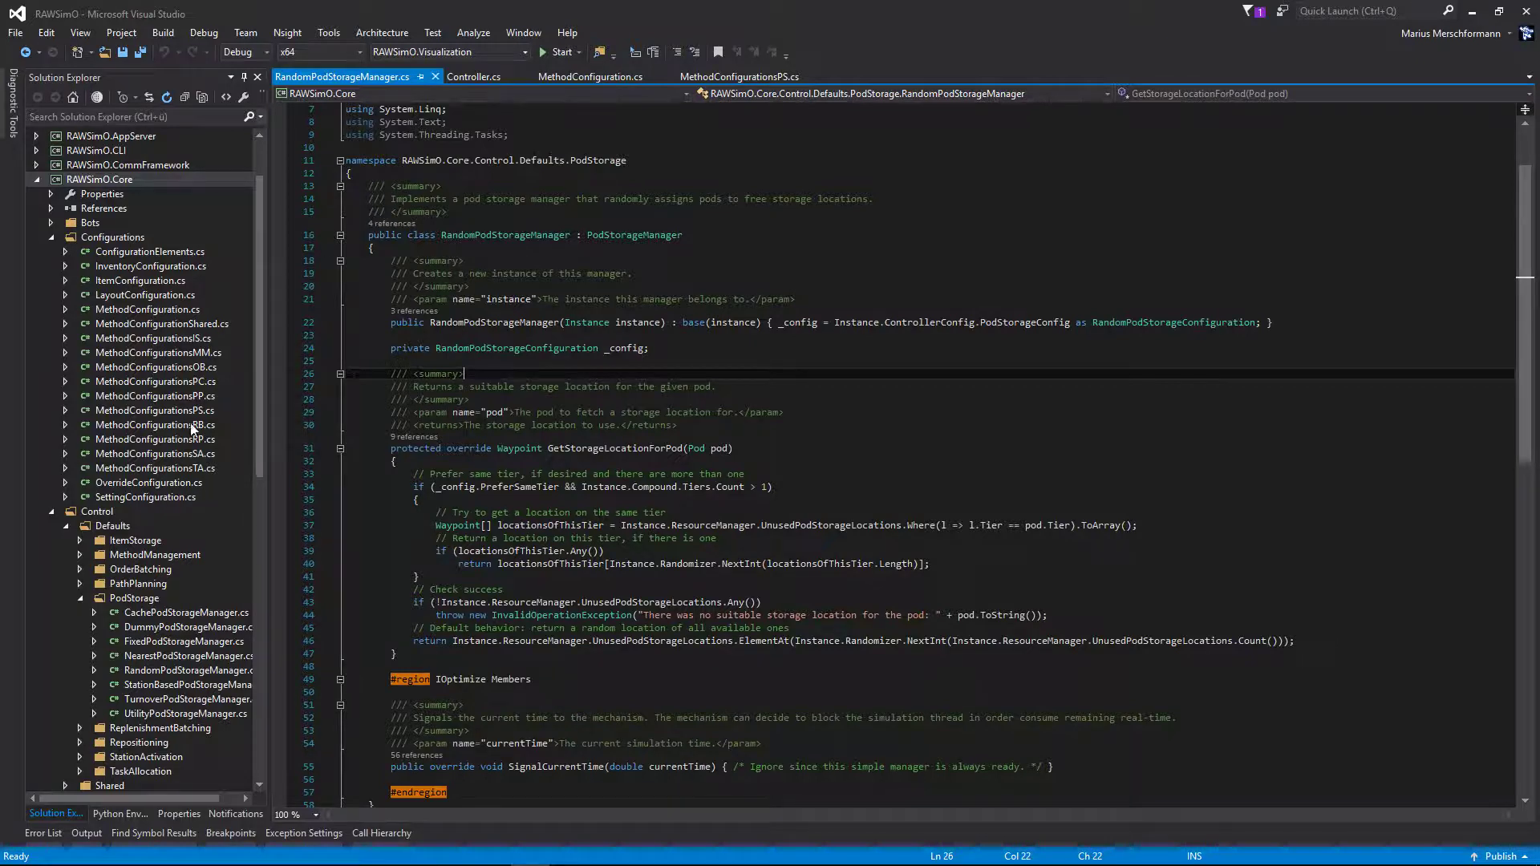
scroll(193, 514, "down", 4)
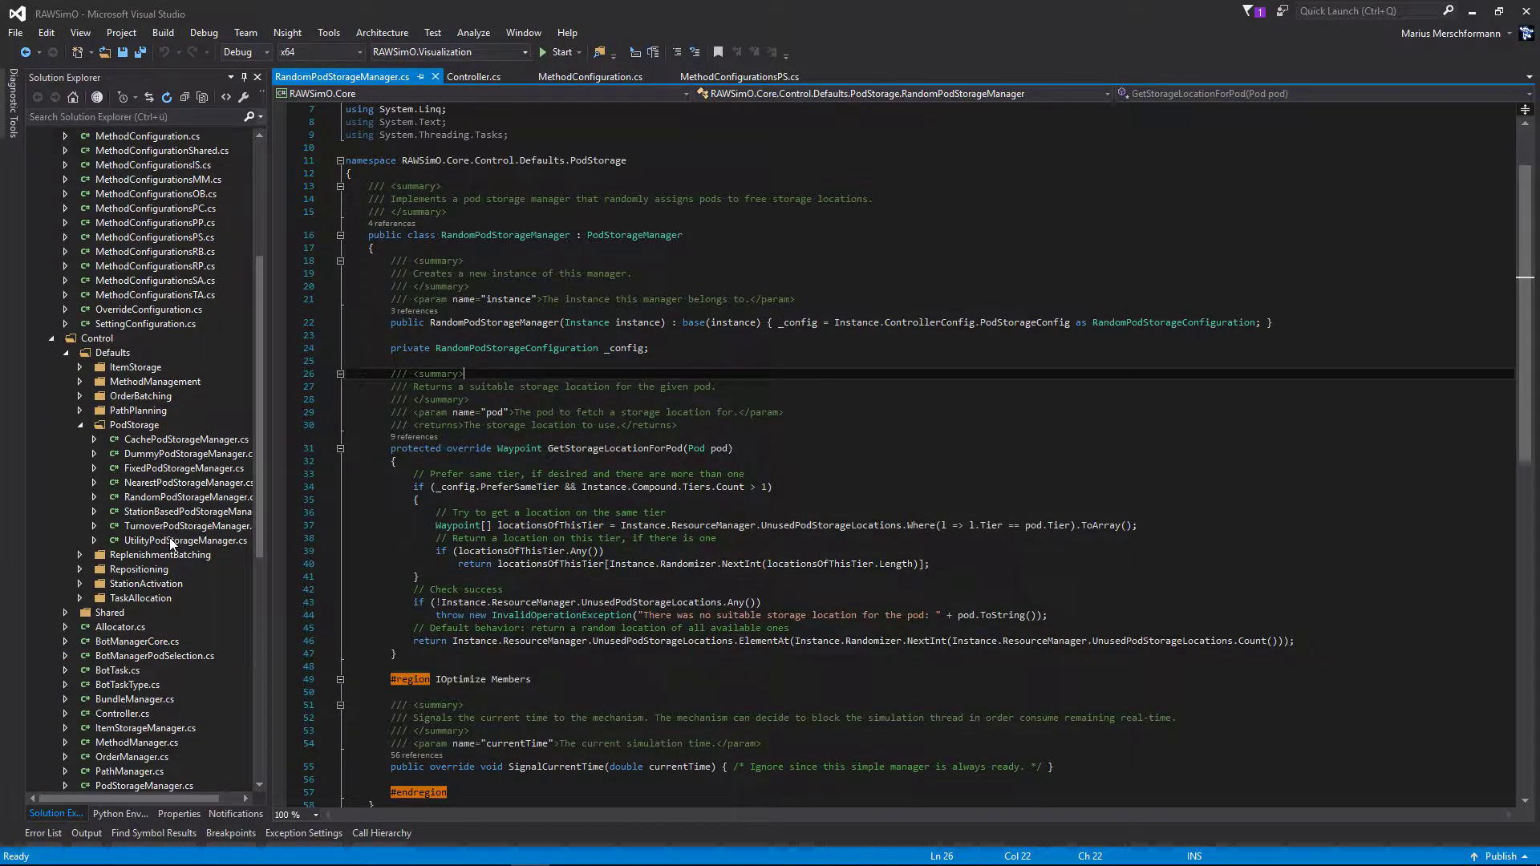
Open RandomPodStorageManager.cs and select the PodStorage folder as the new-item target.
left_click(168, 497)
double_click(167, 499)
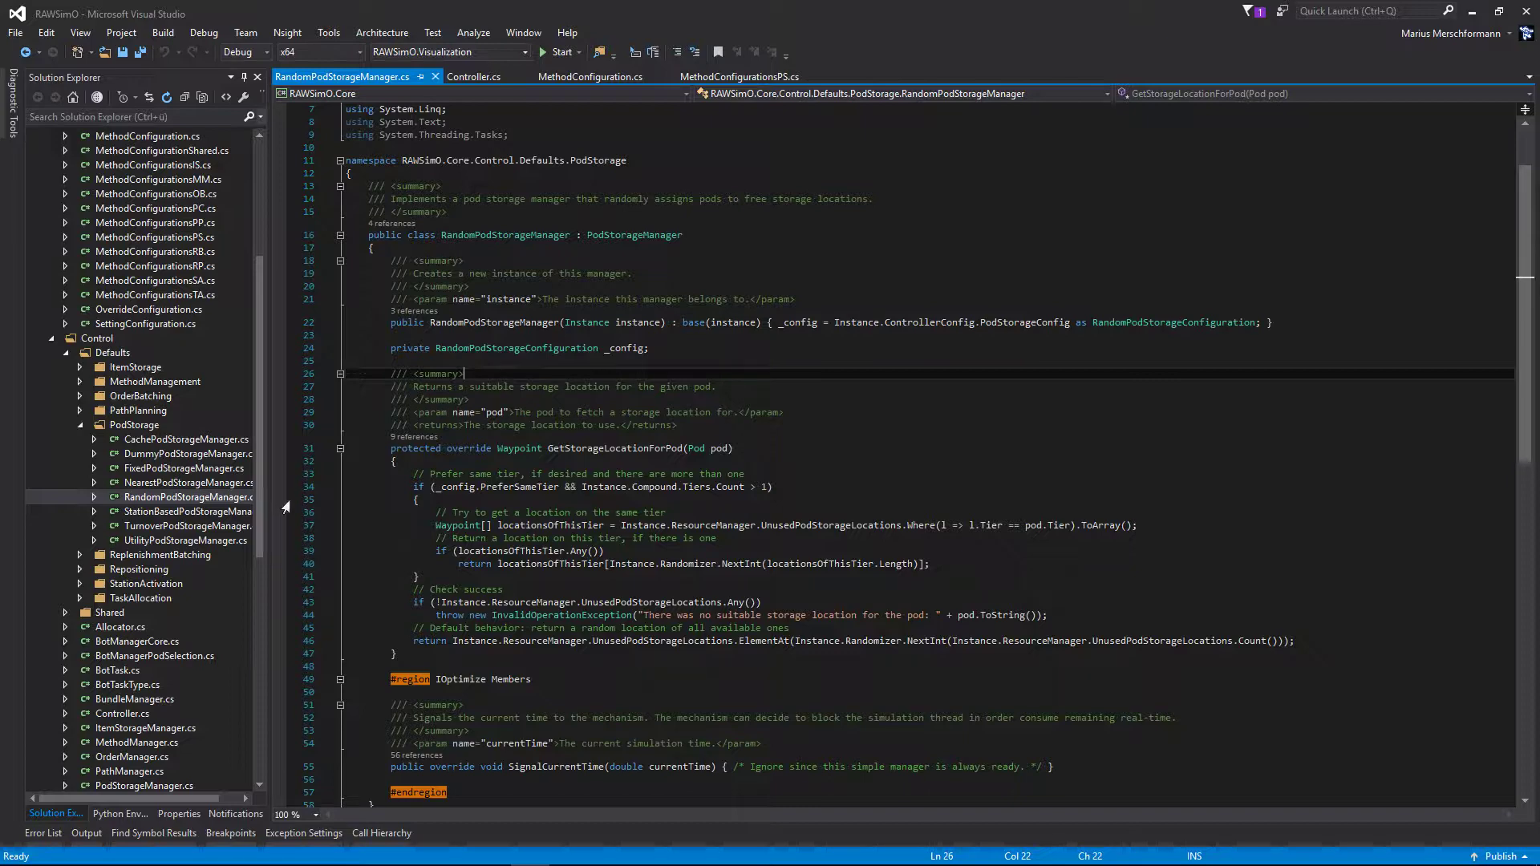
left_click(175, 425)
Add and save a new TestPodStorageManager class file, then return to RandomPodStorageManager.cs.
key("ctrl+shift+a")
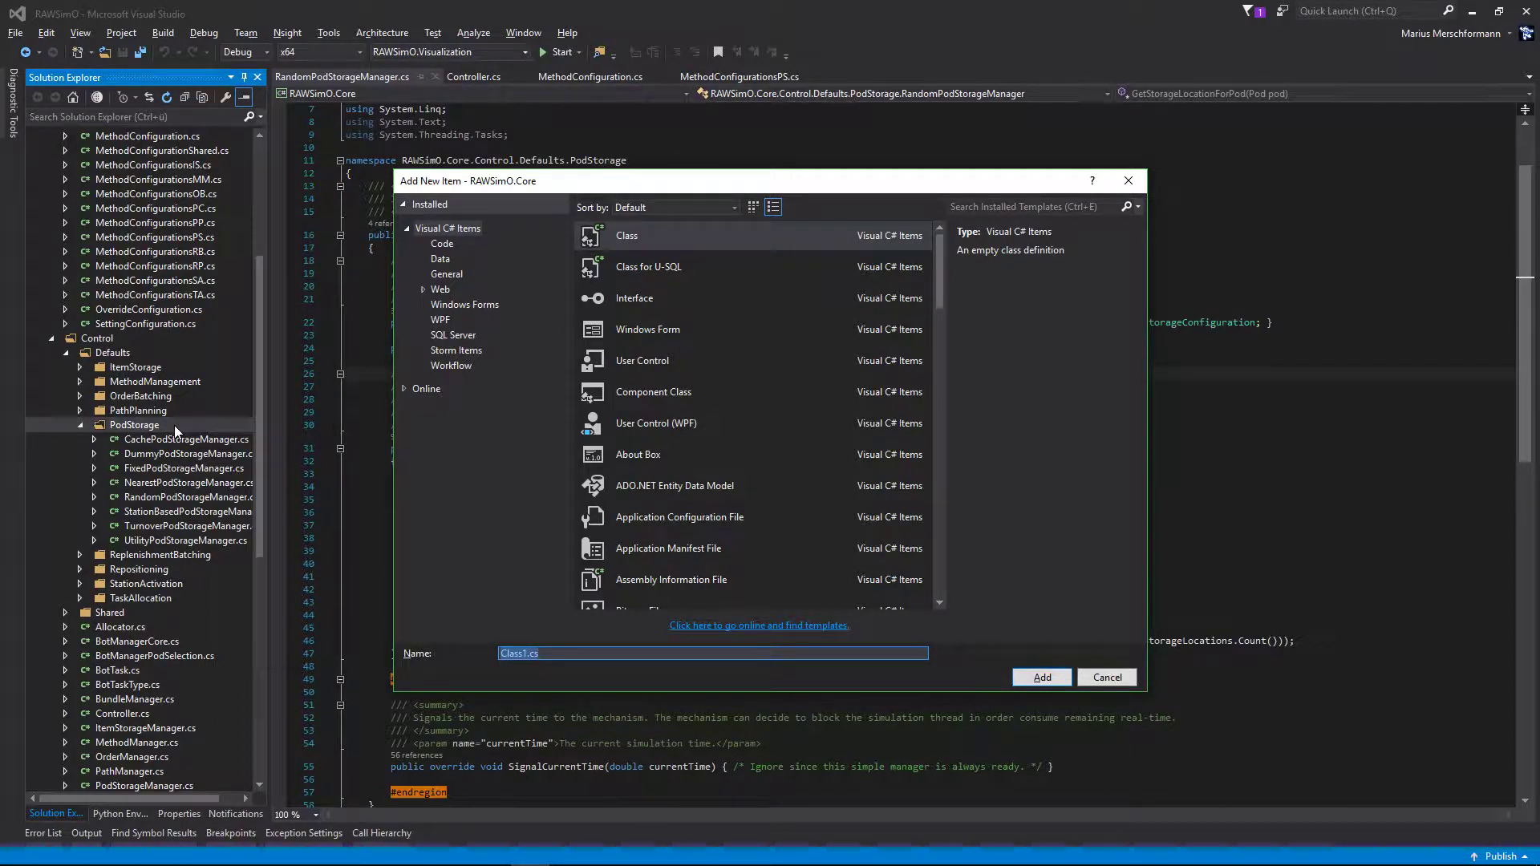
type("Te")
type("Po")
type("or")
type("geManager")
key("Return")
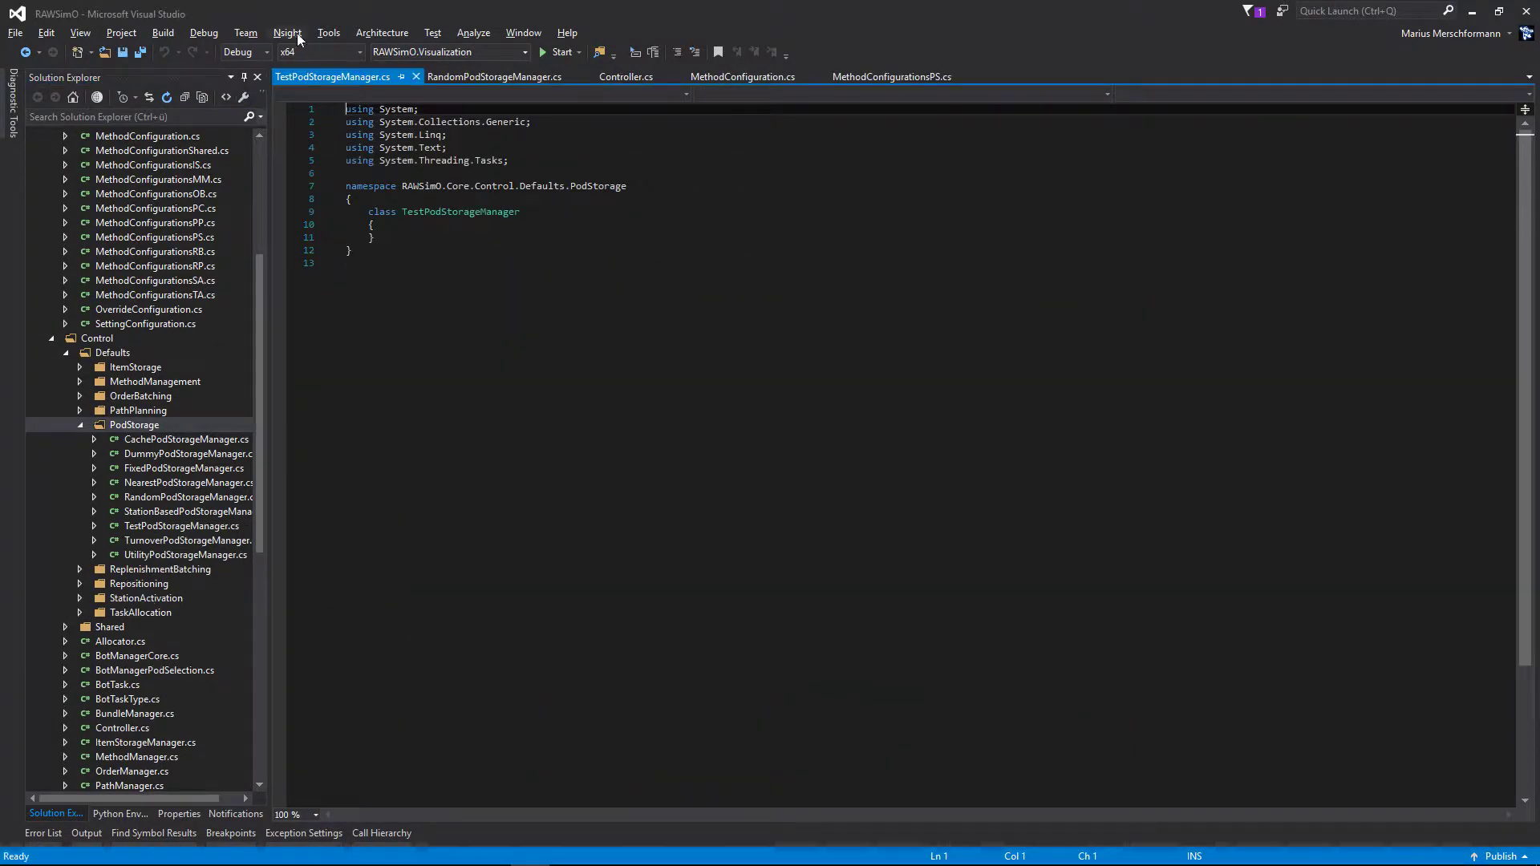
left_click(440, 396)
key("ctrl+s")
key("ctrl+Tab")
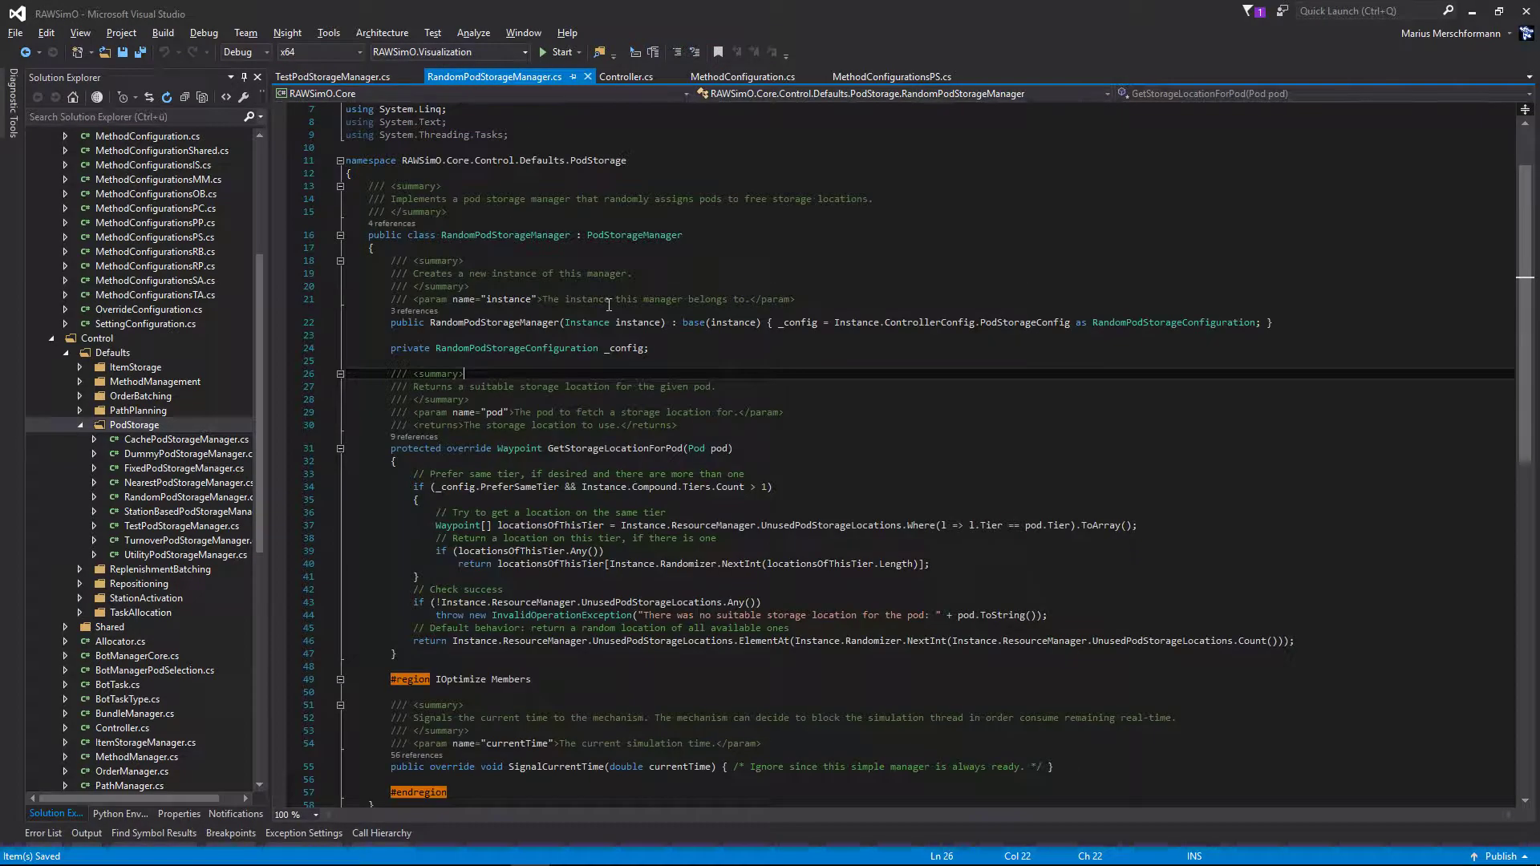
left_click(378, 186)
scroll(493, 394, "down", 10)
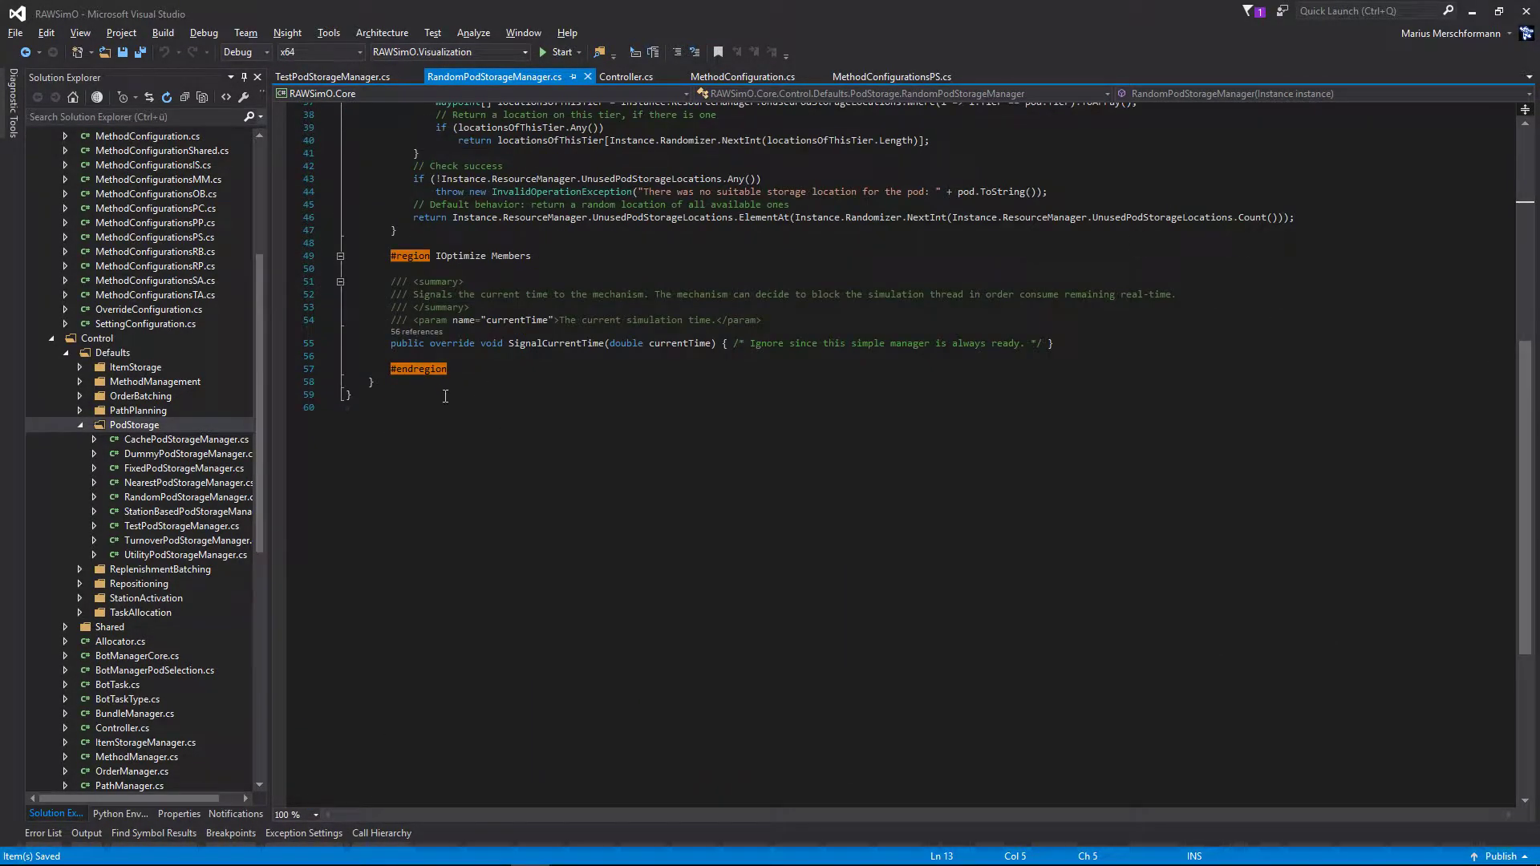
Copy the RandomPodStorageManager code and paste it into TestPodStorageManager.cs.
left_click(493, 394, "shift")
scroll(517, 459, "up", 10)
key("ctrl+c")
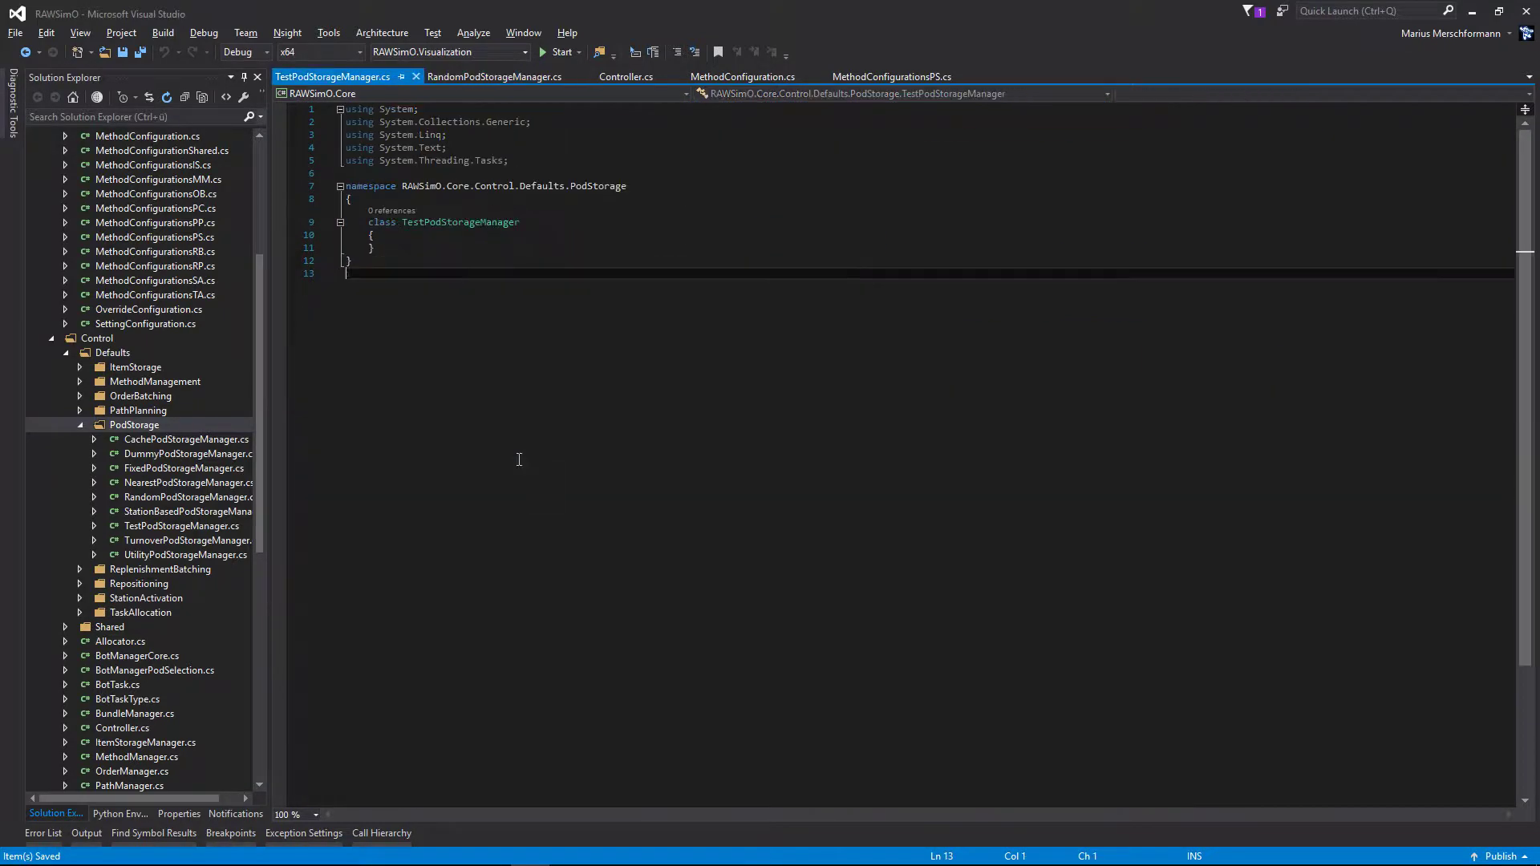
key("ctrl+Tab")
left_click(601, 246)
key("Down")
key("Return")
key("ctrl+v")
scroll(457, 228, "up", 5)
Delete the empty TestPodStorageManager stub left above the pasted code.
double_click(458, 222)
key("Delete")
double_click(506, 323)
type("TestPodStorageManager")
left_click_drag(349, 211, 385, 253)
key("Delete")
key("Delete")
key("ctrl+s")
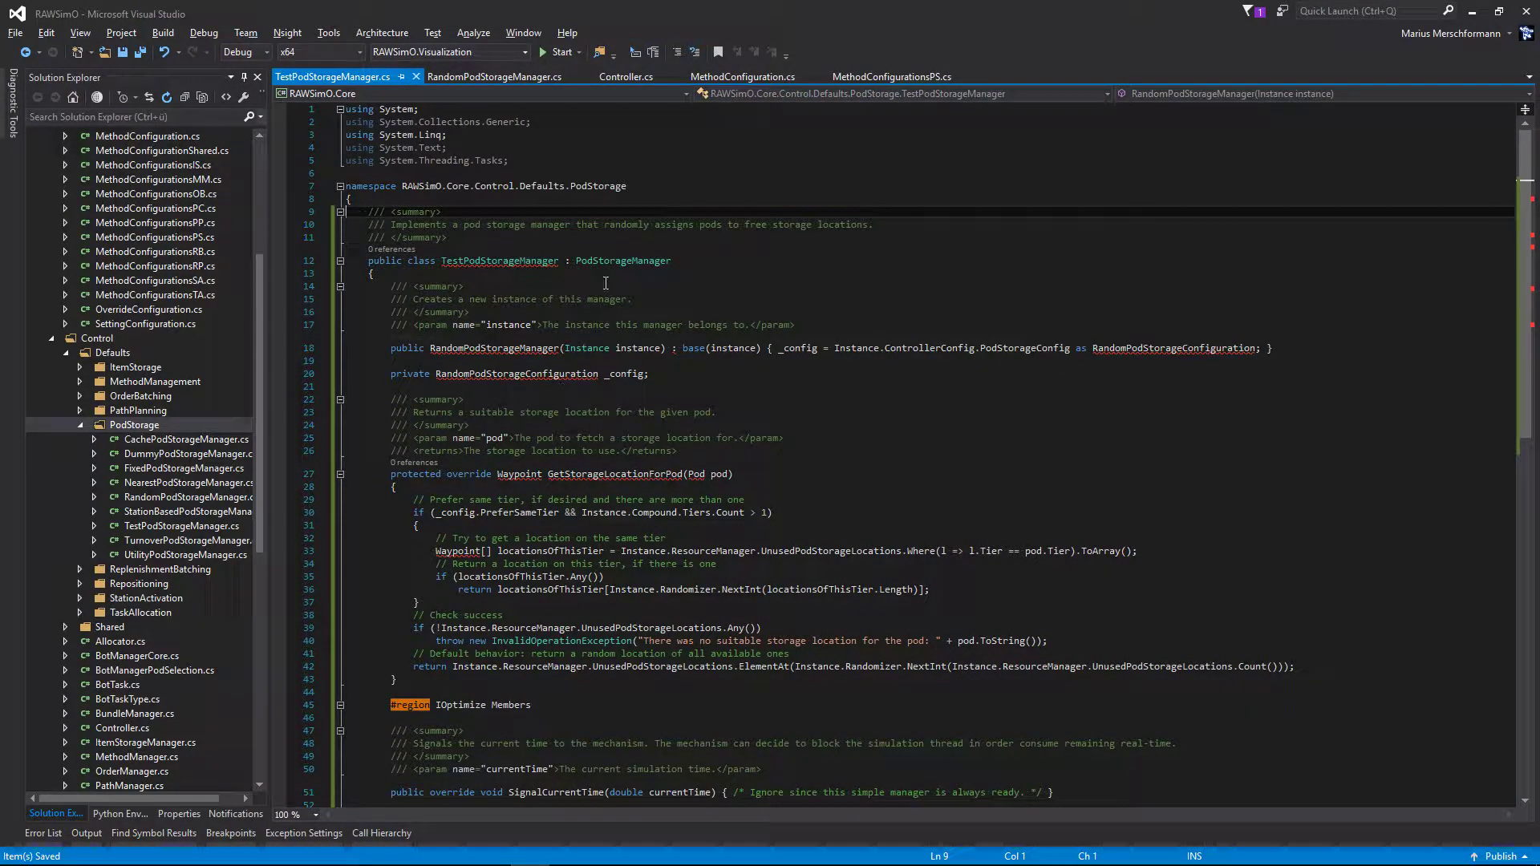
scroll(537, 321, "down", 1)
Rename the pasted class and constructor to TestPodStorageManager and save the file.
double_click(494, 310)
key("ctrl+v")
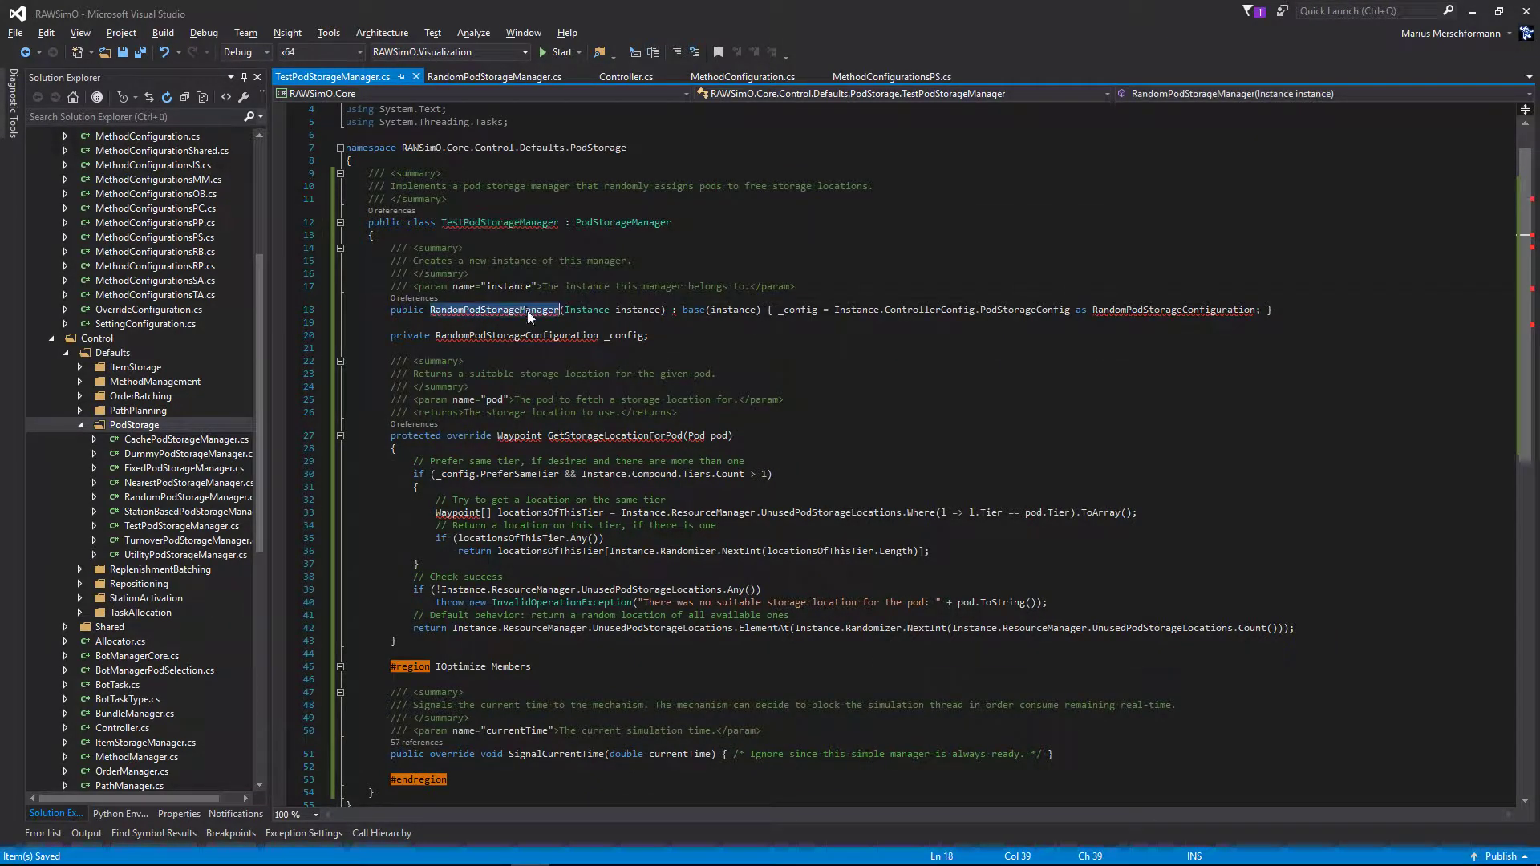
left_click(530, 334)
key("ctrl+s")
left_click(548, 435)
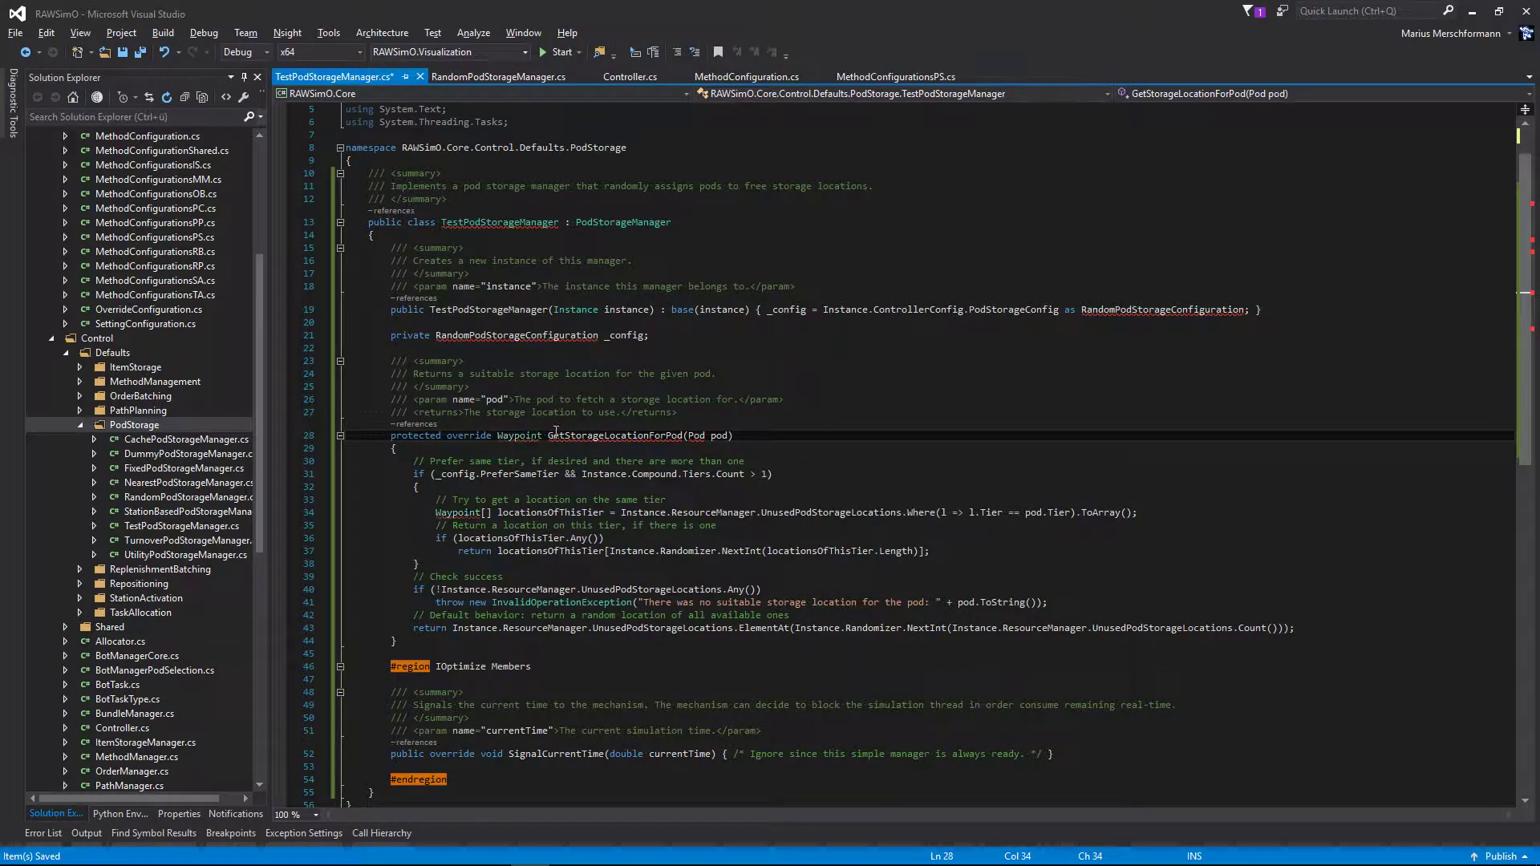
scroll(530, 458, "down", 4)
scroll(543, 460, "up", 2)
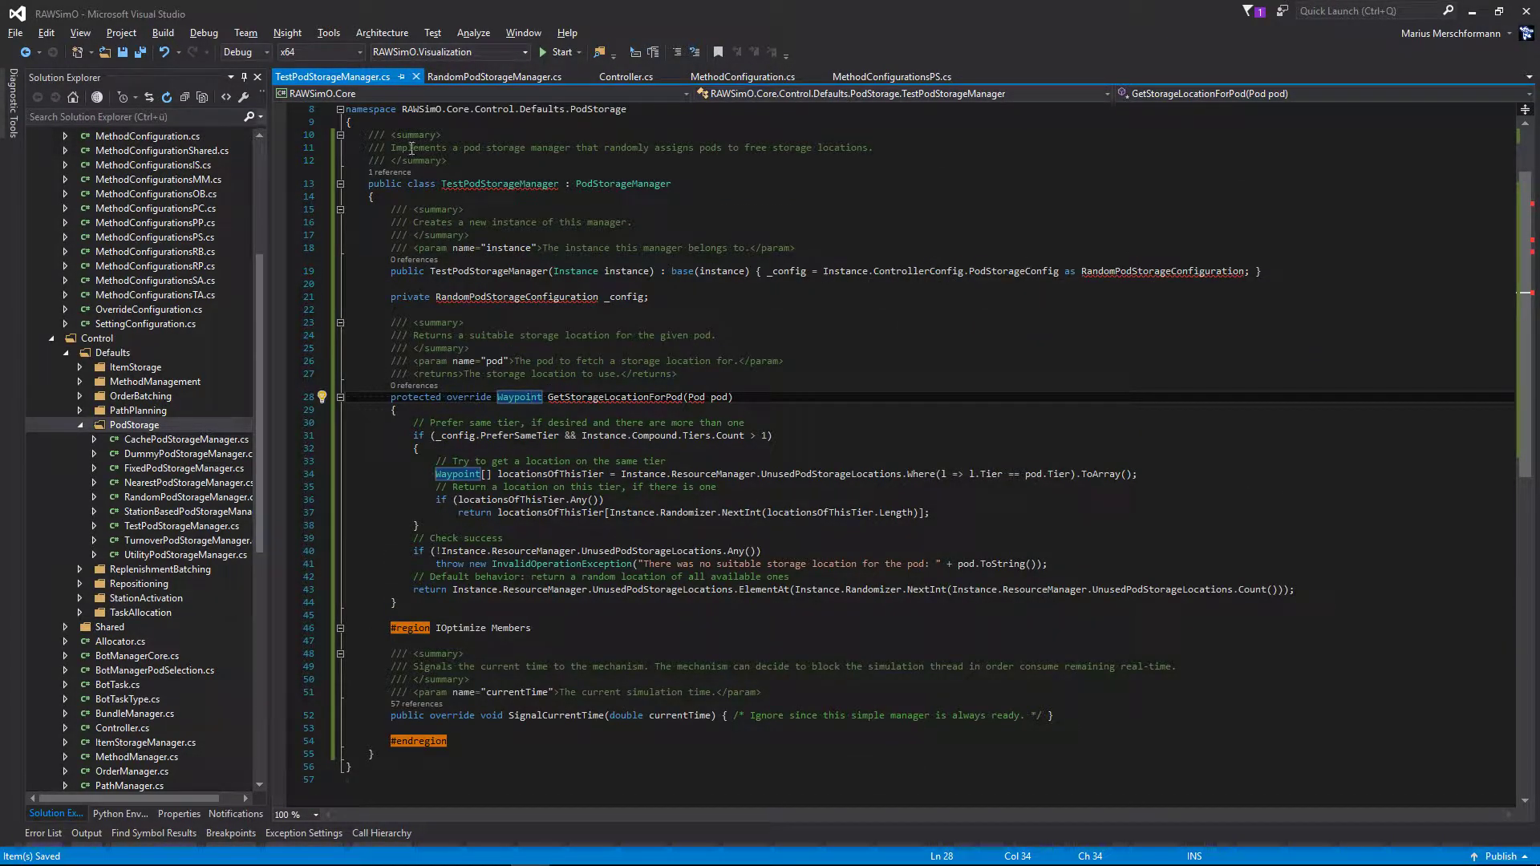
double_click(518, 298)
scroll(530, 356, "up", 3)
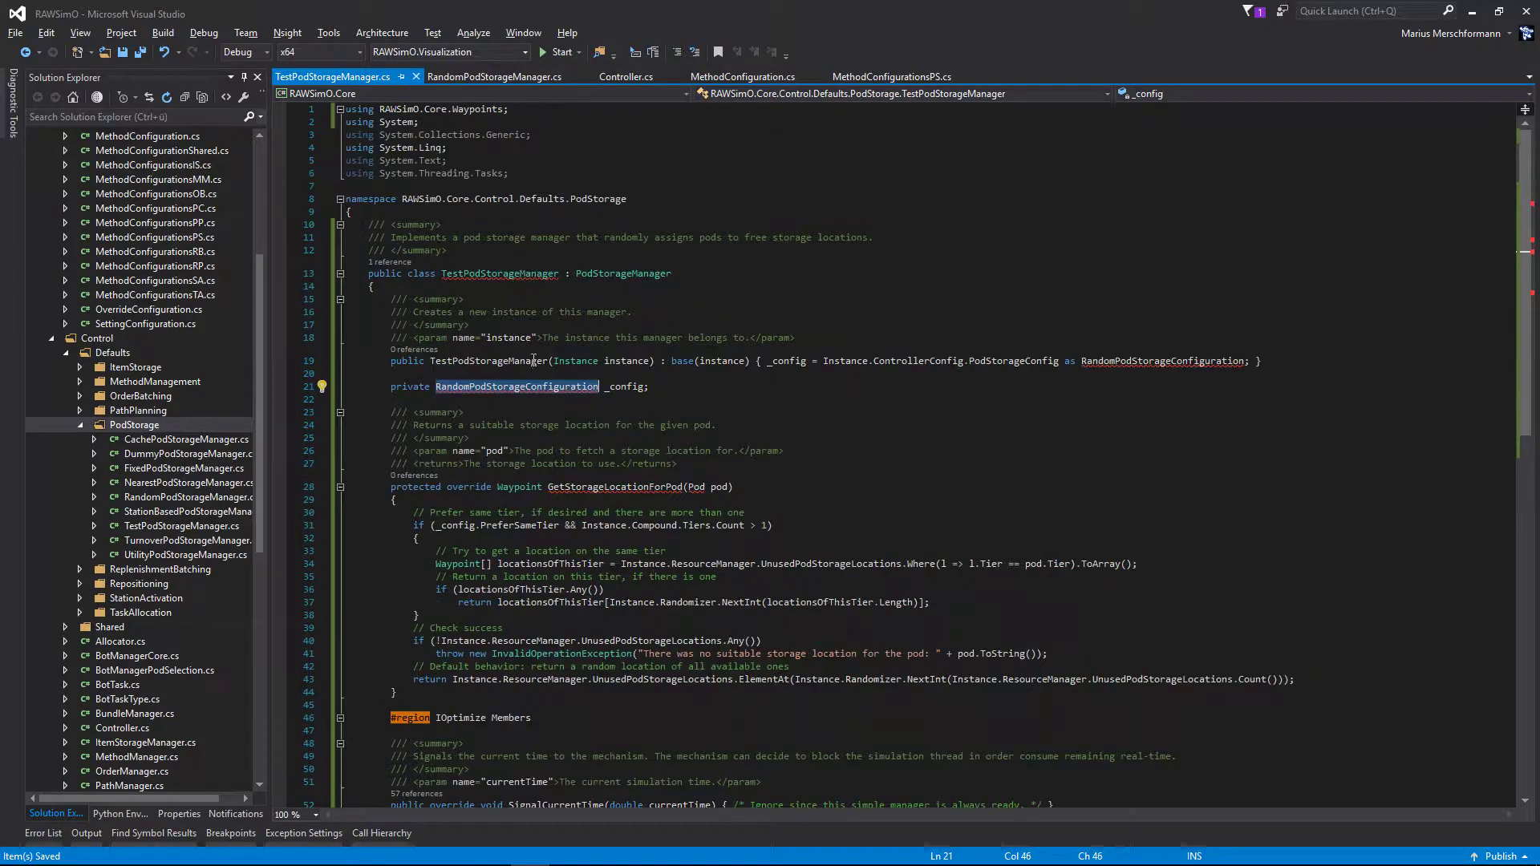
scroll(199, 390, "up", 3)
scroll(205, 319, "up", 3)
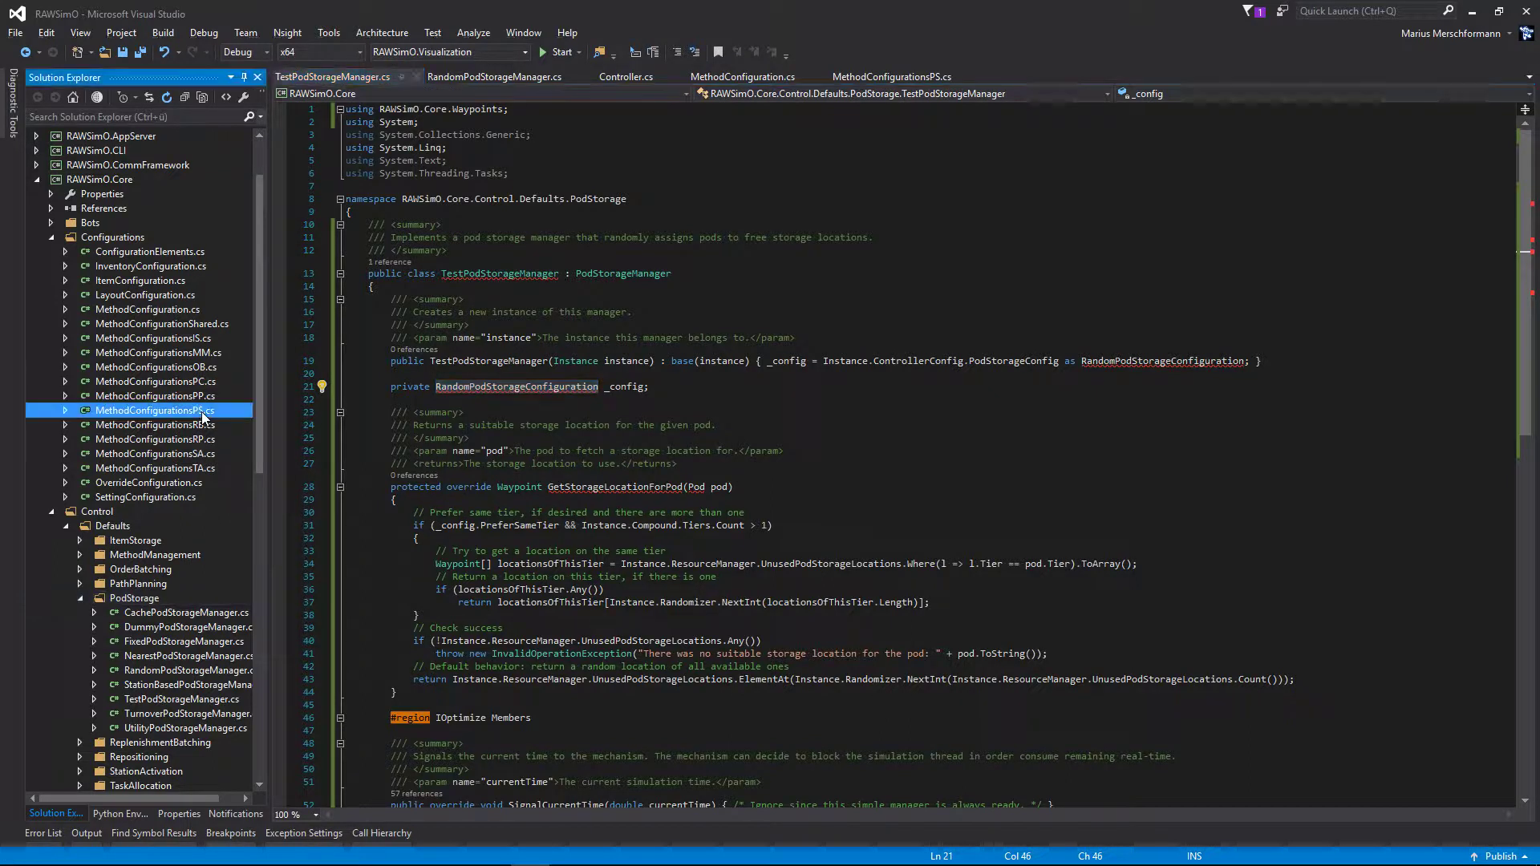
Duplicate the RandomPodStorageConfiguration class in MethodConfigurationsPS.cs.
double_click(154, 410)
scroll(602, 424, "down", 1)
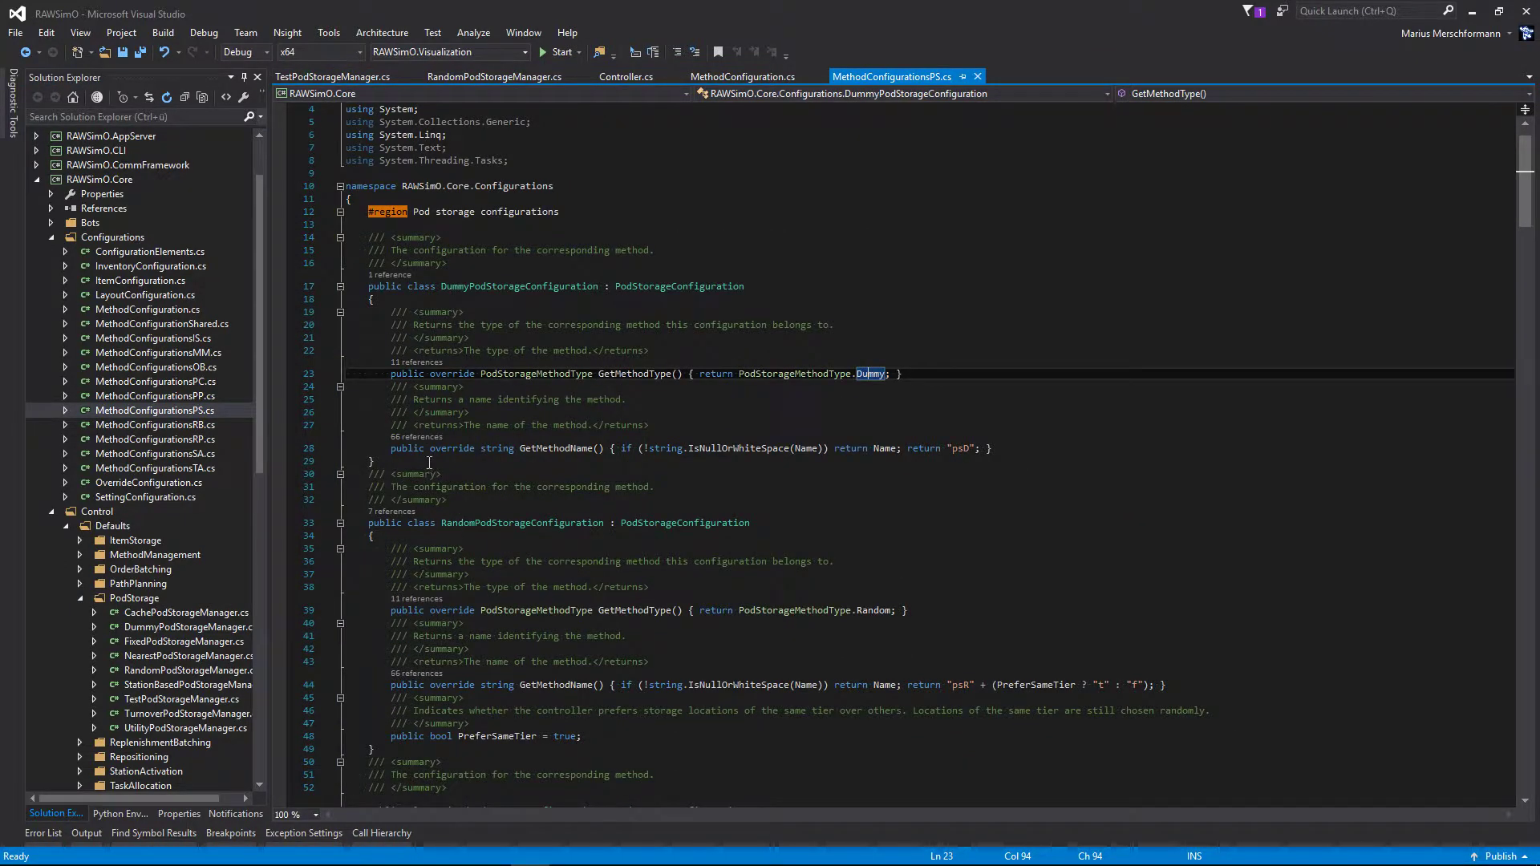
scroll(482, 481, "down", 4)
left_click_drag(378, 598, 384, 327)
key("ctrl+c")
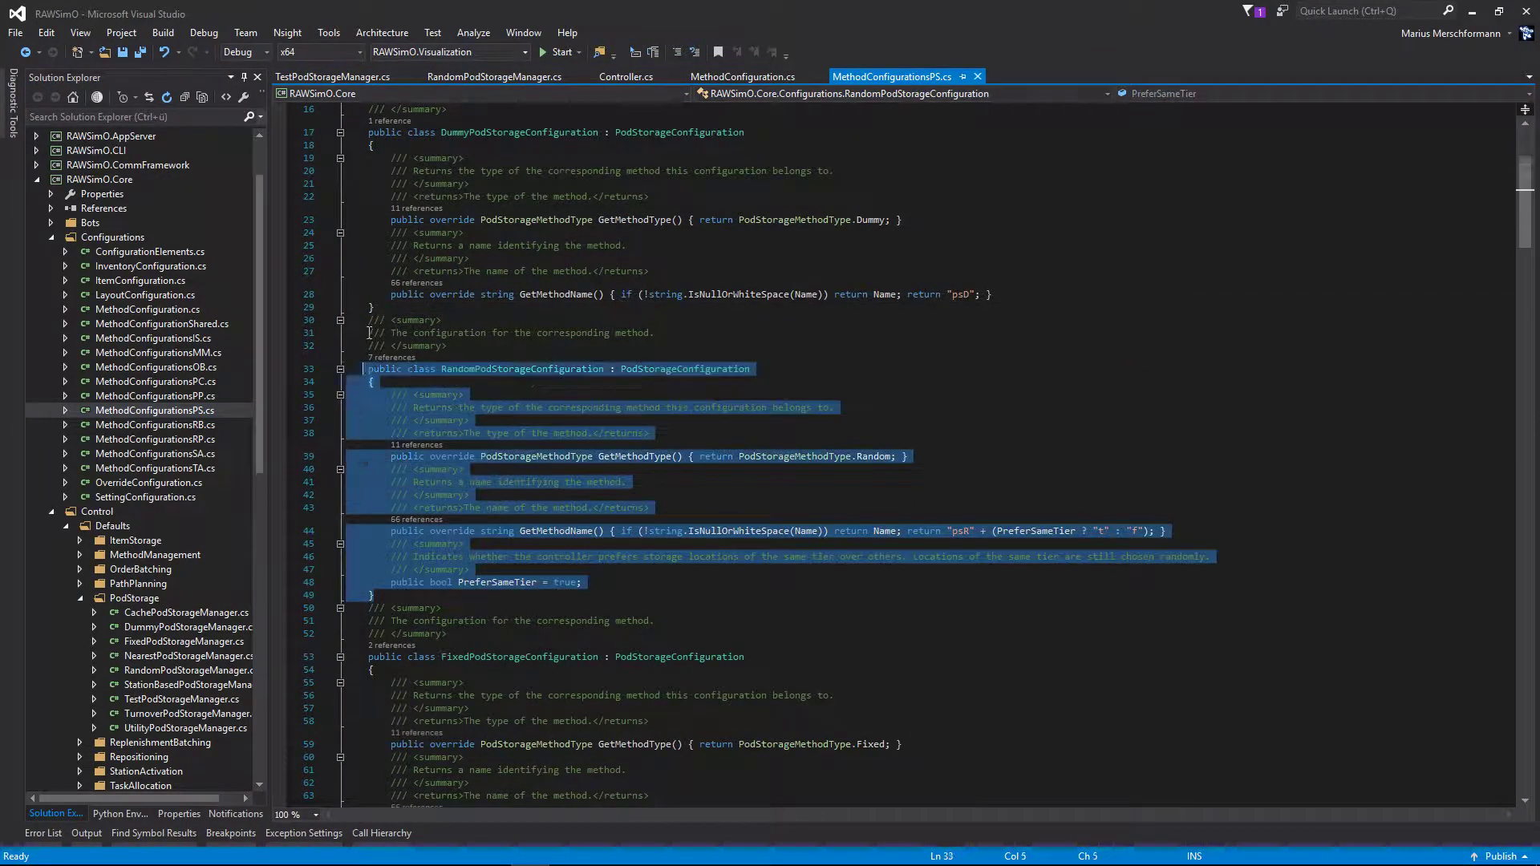
left_click(411, 310)
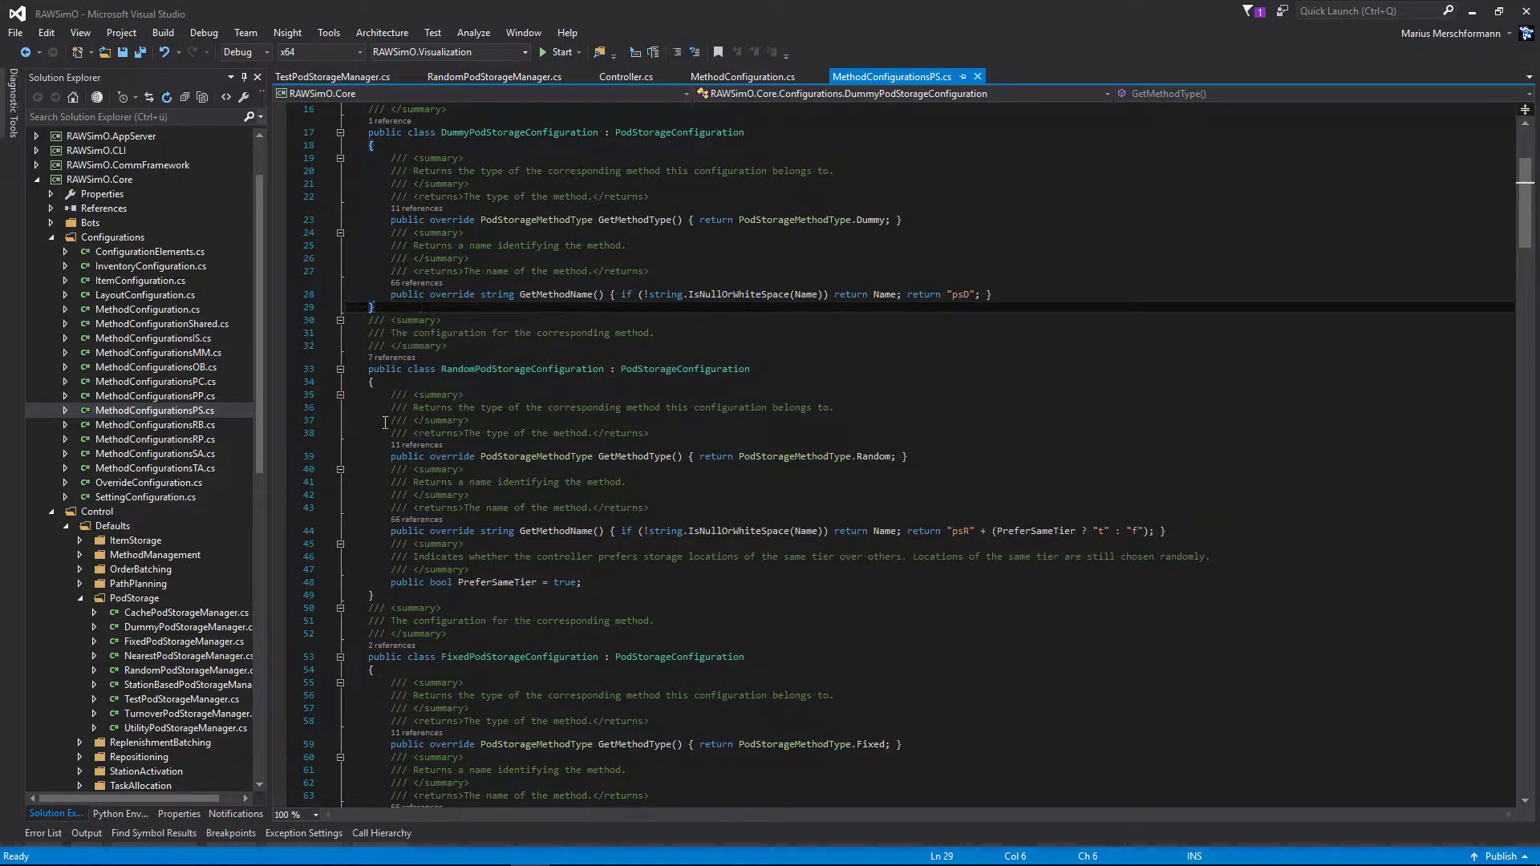
left_click(374, 596)
key("Return")
key("ctrl+v")
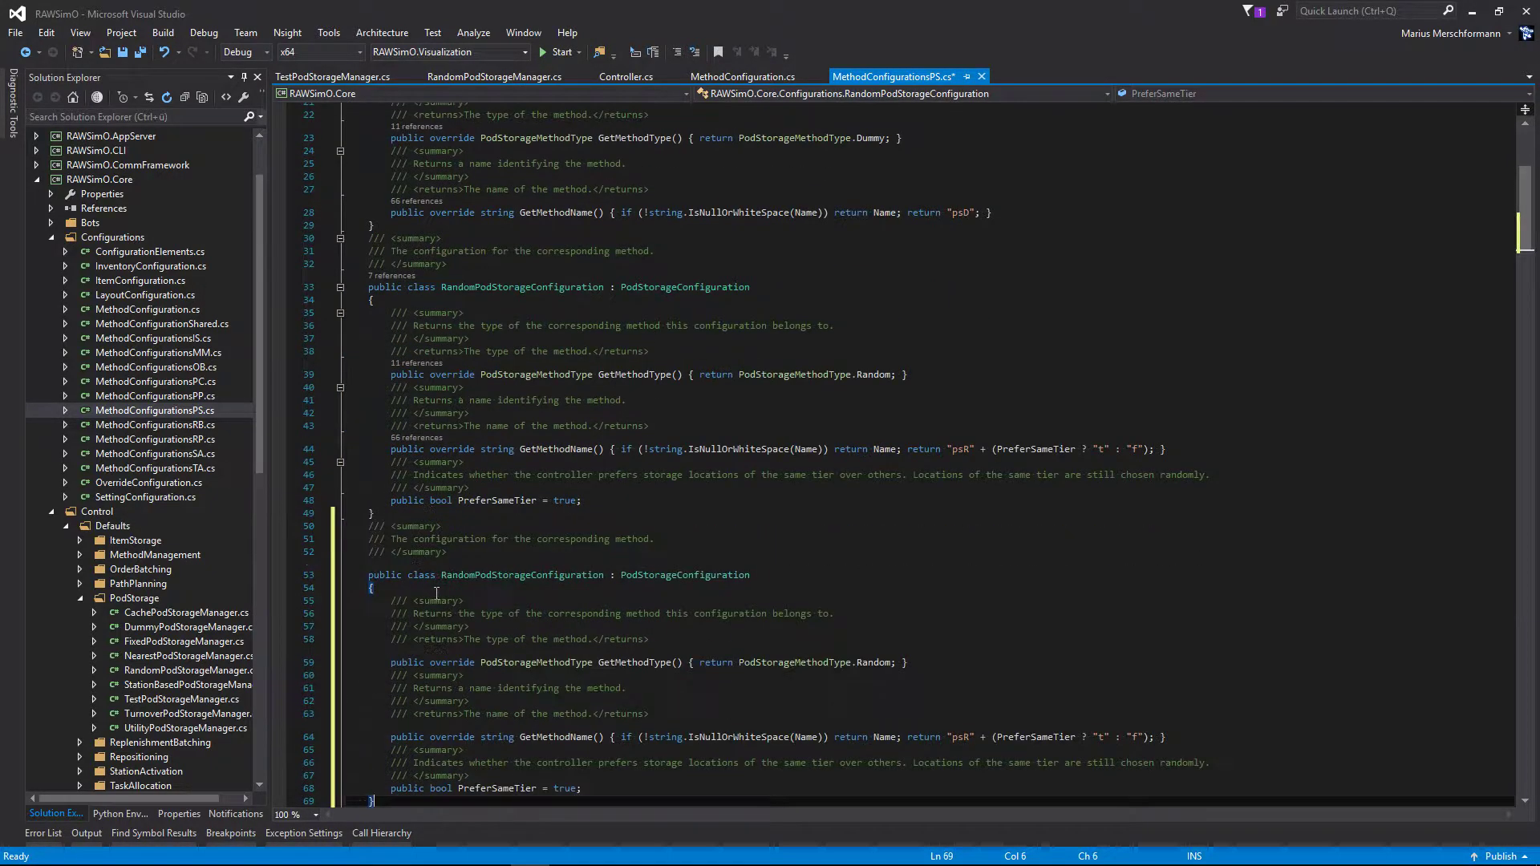
Rename the copy to TestPodStorageConfiguration and save the file.
double_click(521, 459)
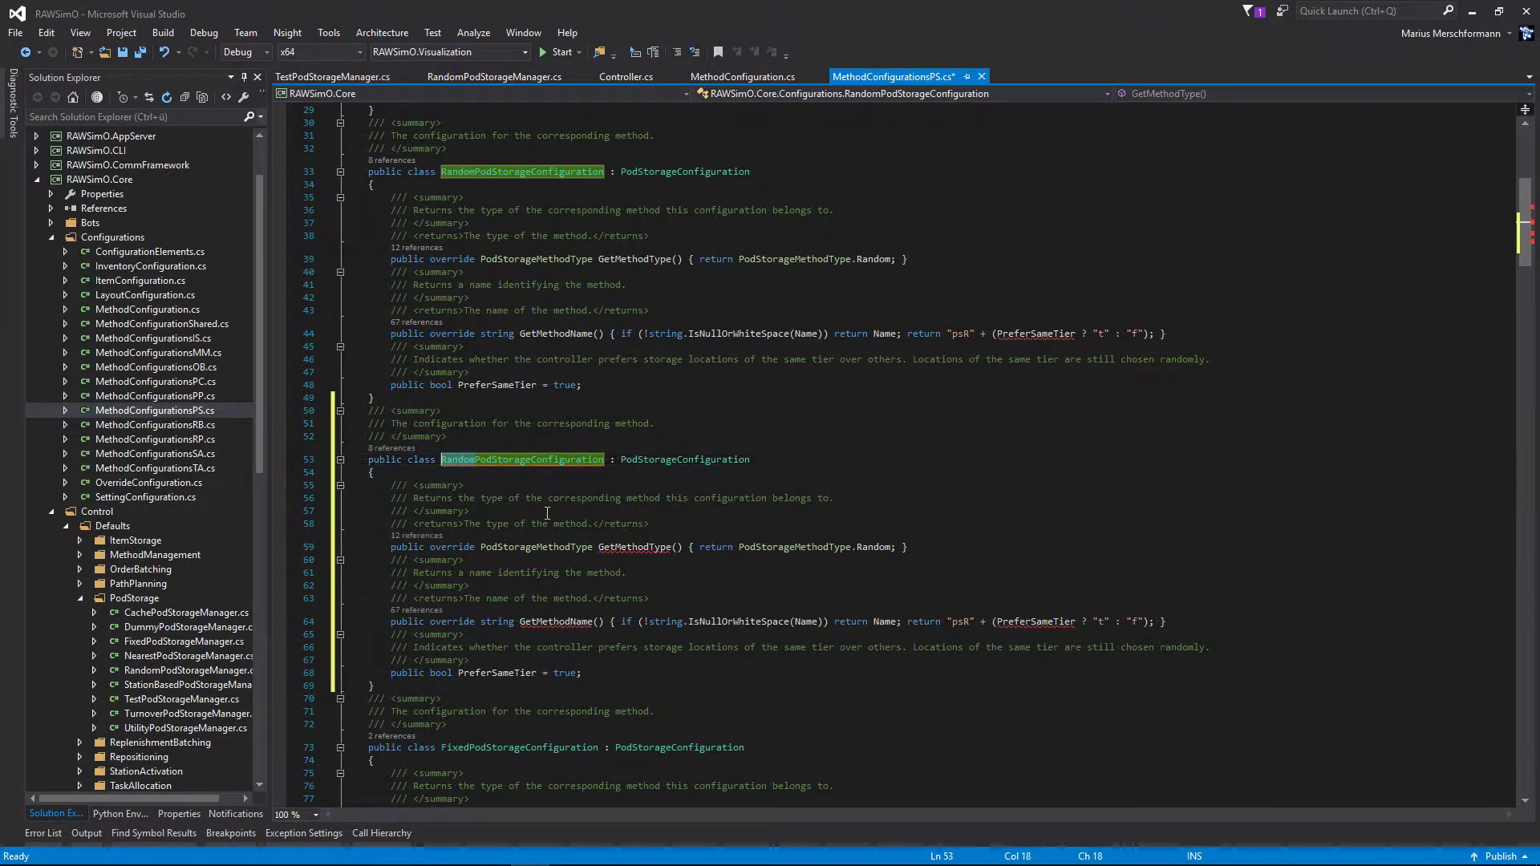
key("BackSpace")
type("Test")
key("ctrl+s")
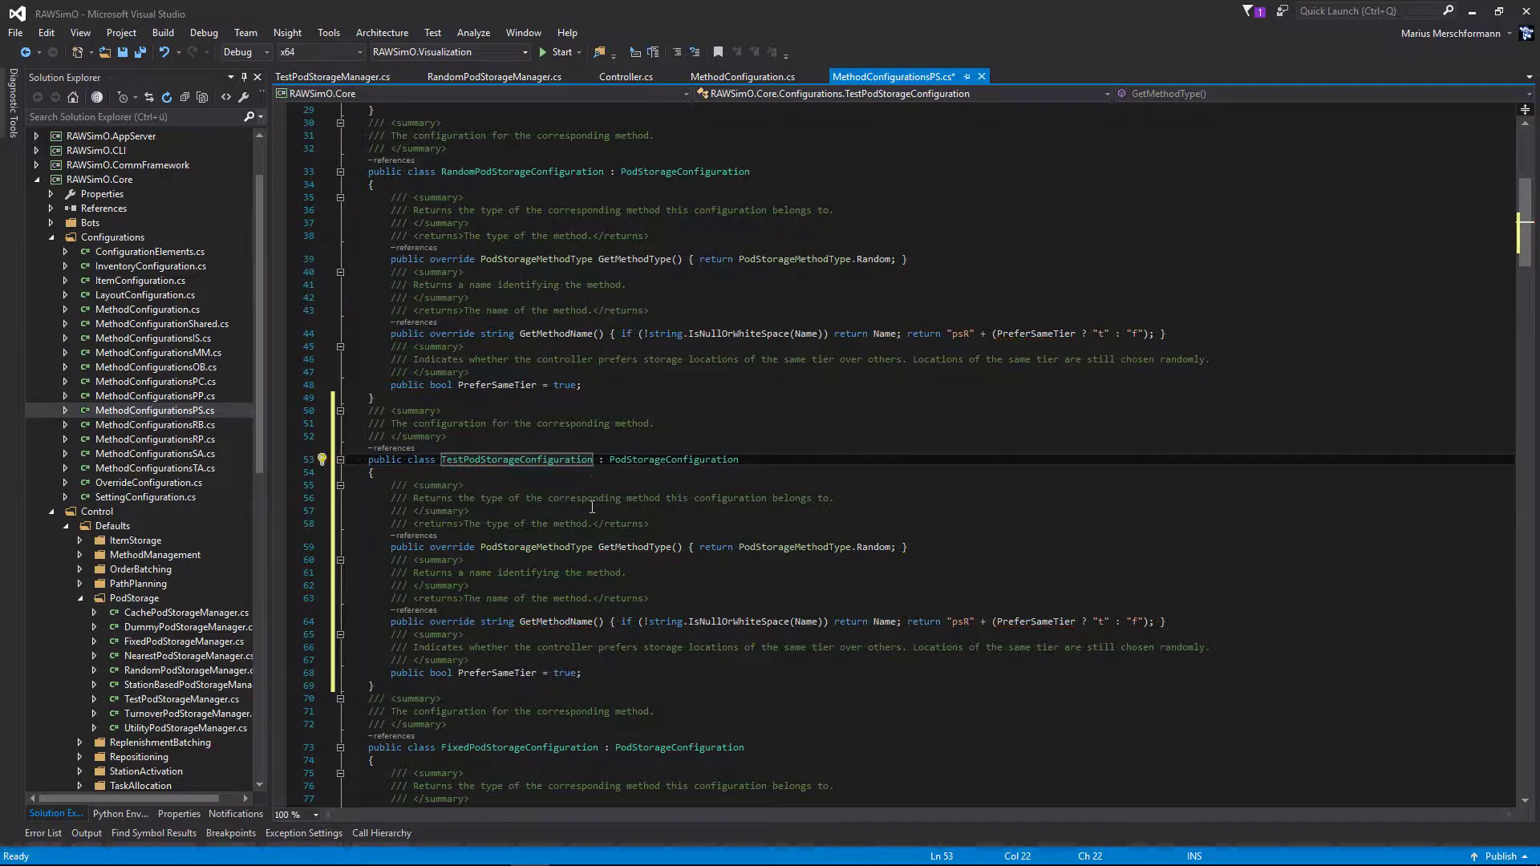
double_click(873, 548)
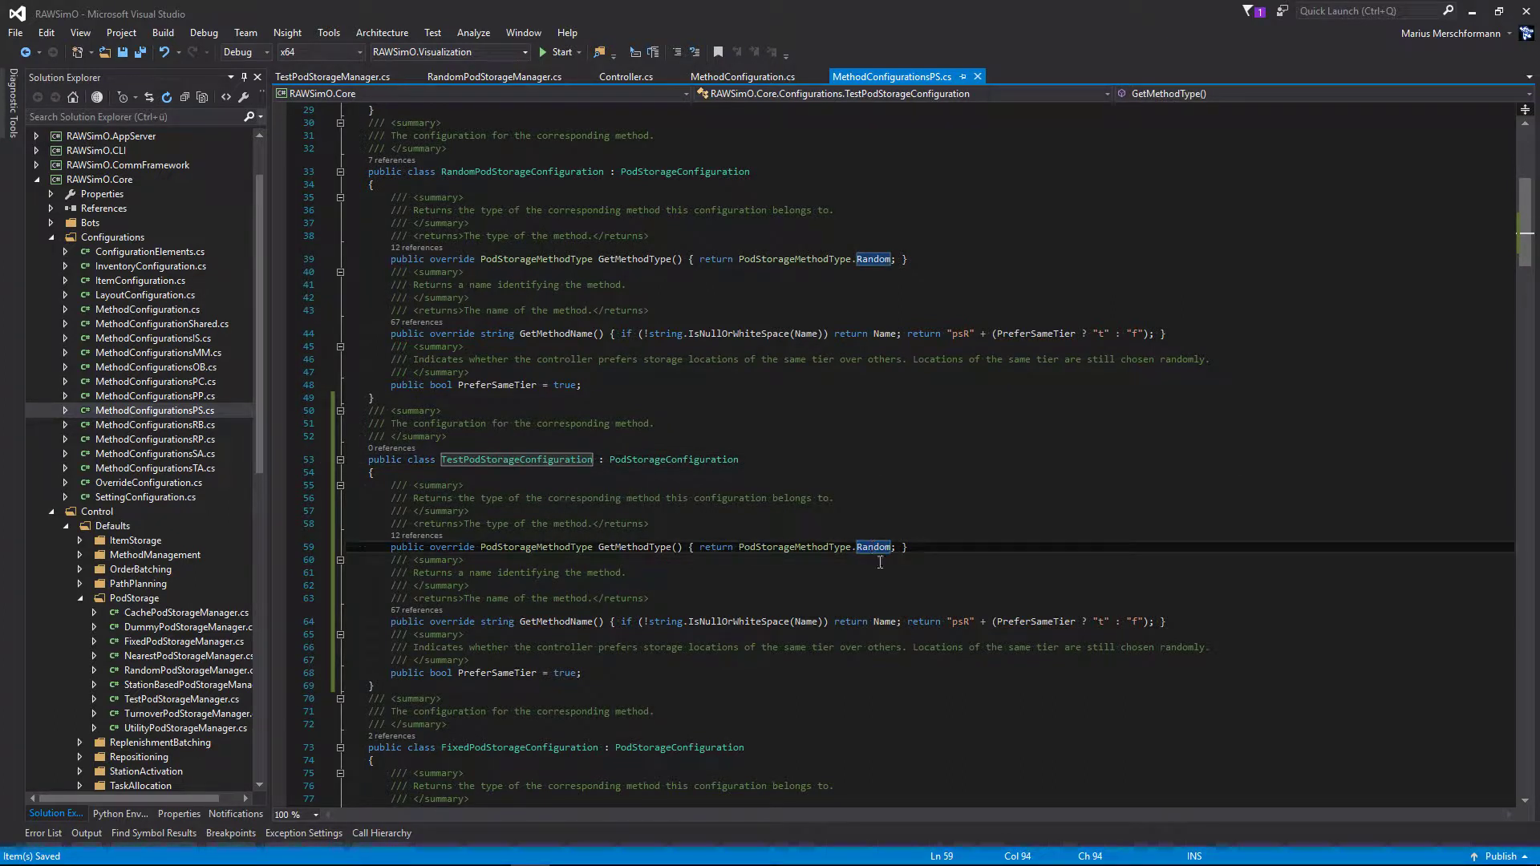
mouse_move(875, 548)
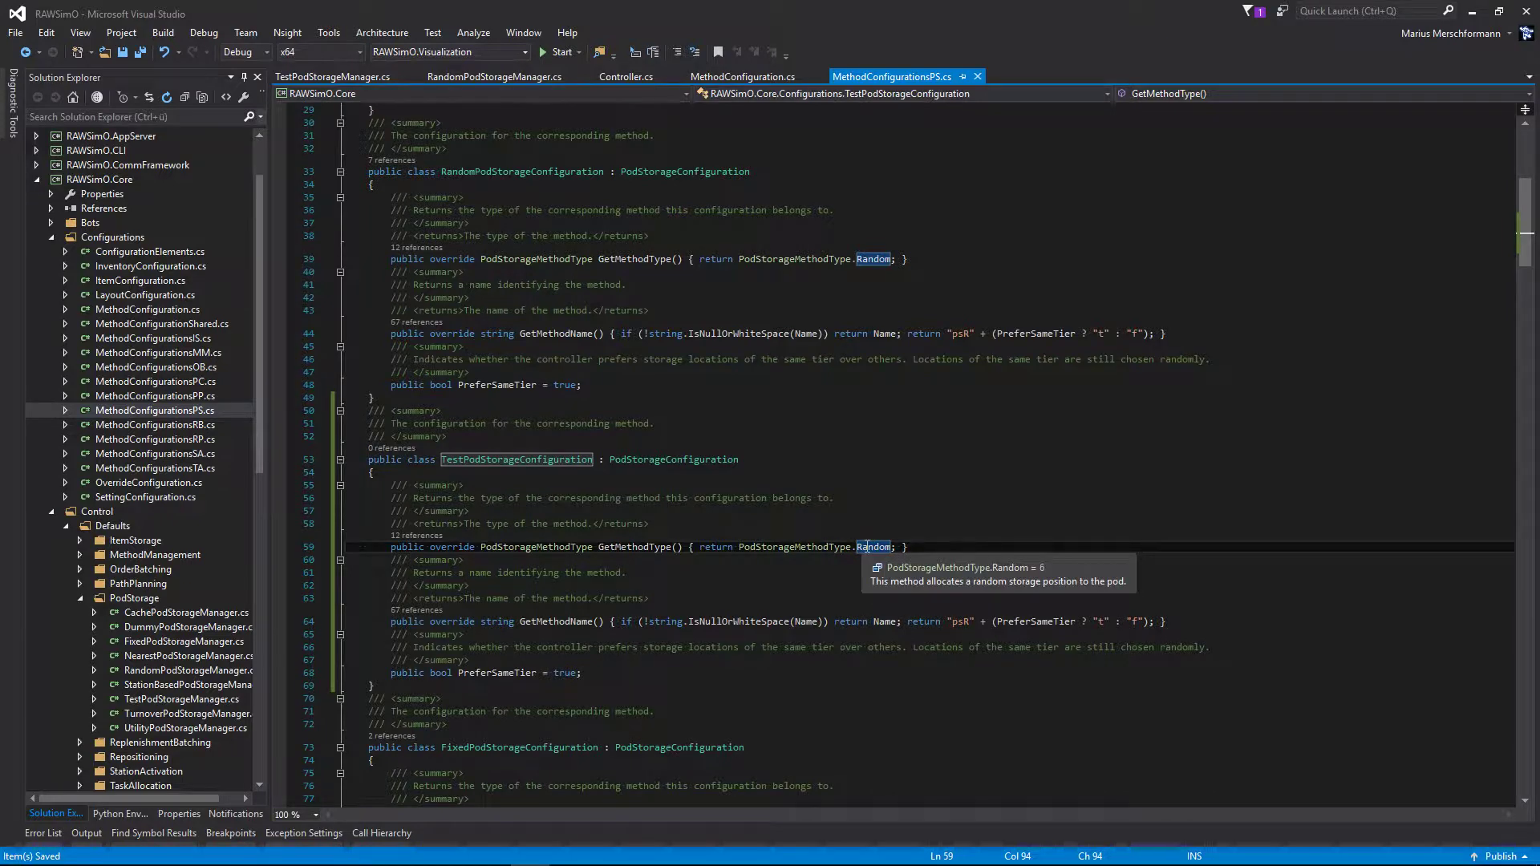
Add a documented Test member to the PodStorageMethodType enum and save.
key("F12")
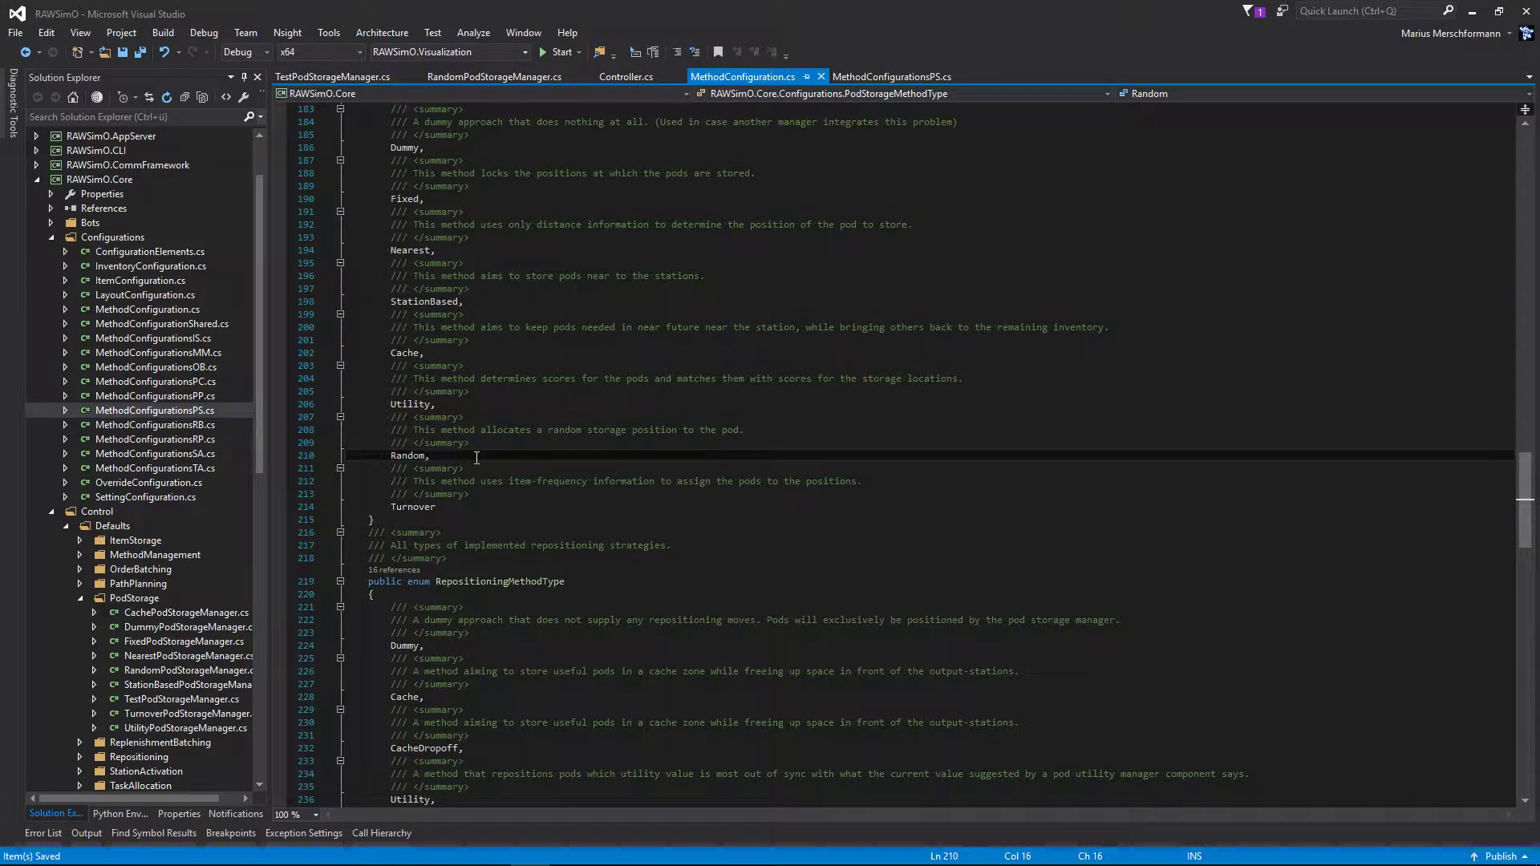
key("Return")
type("Test,")
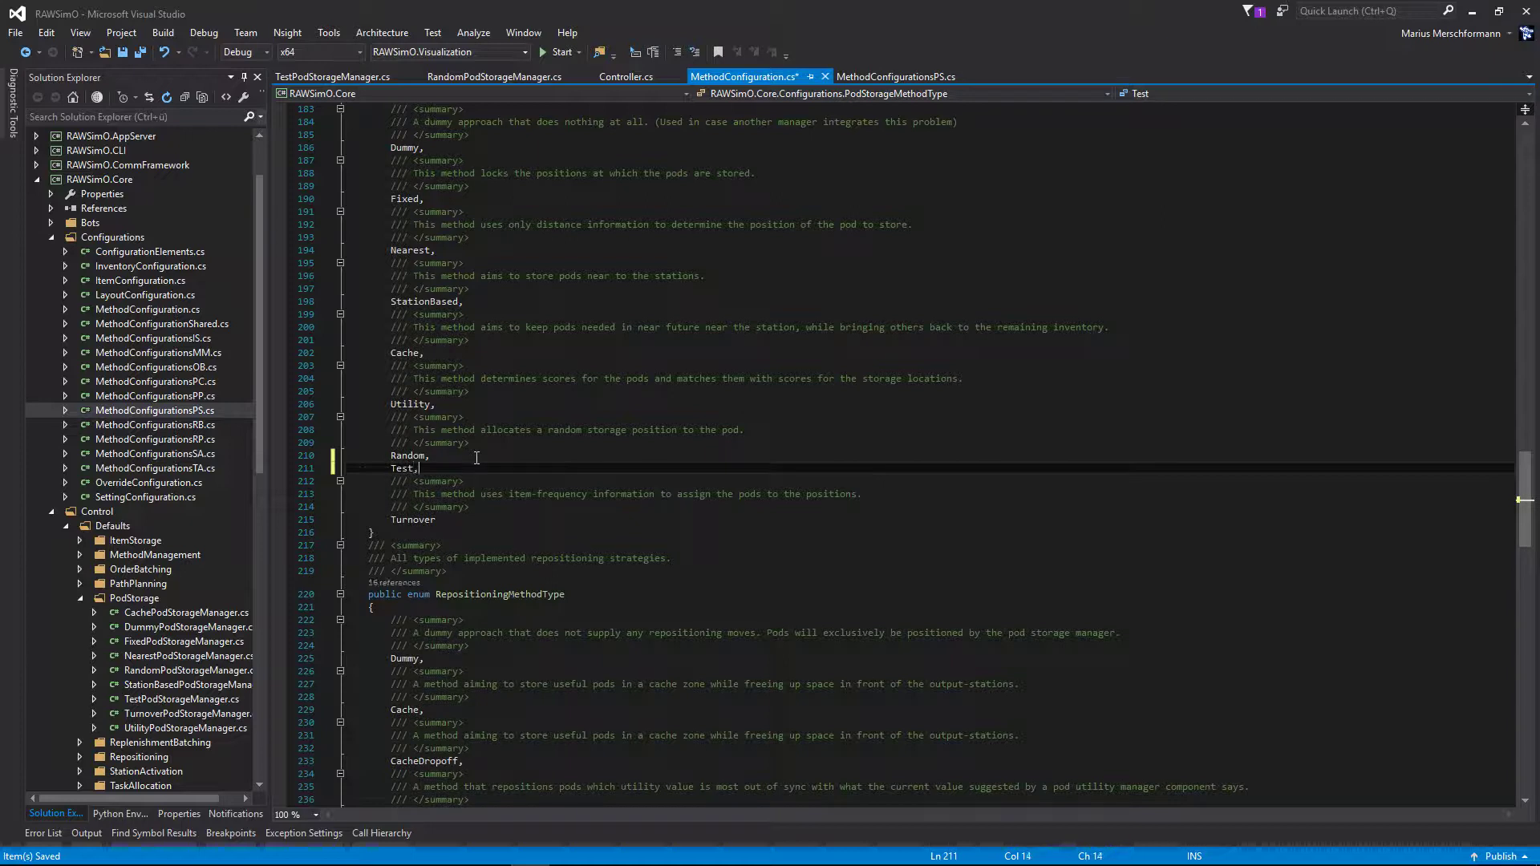
key("Up")
key("Return")
key("Up")
type("///")
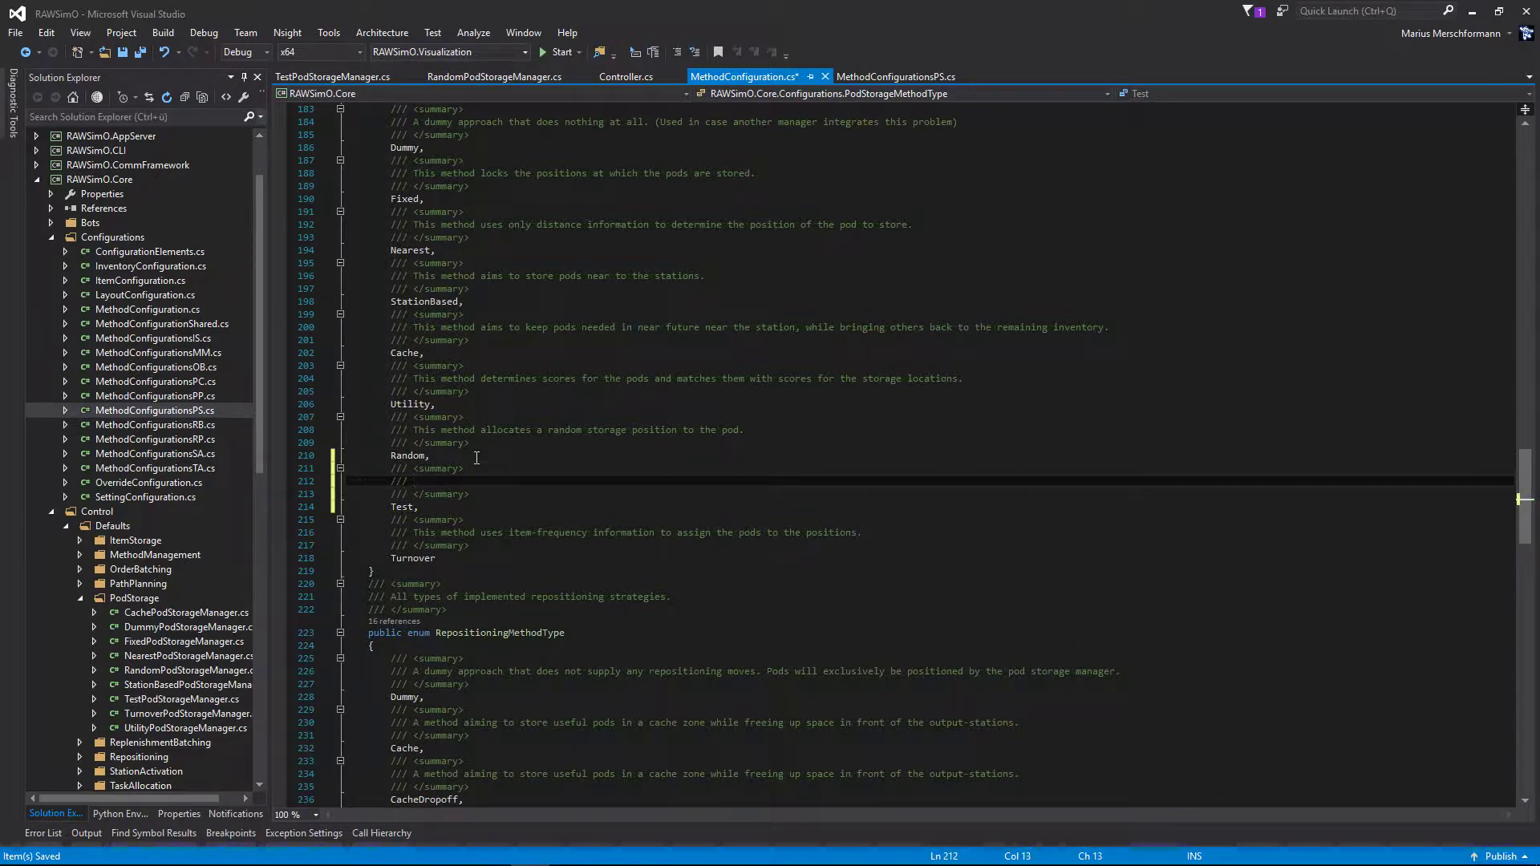
scroll(670, 525, "up", 1)
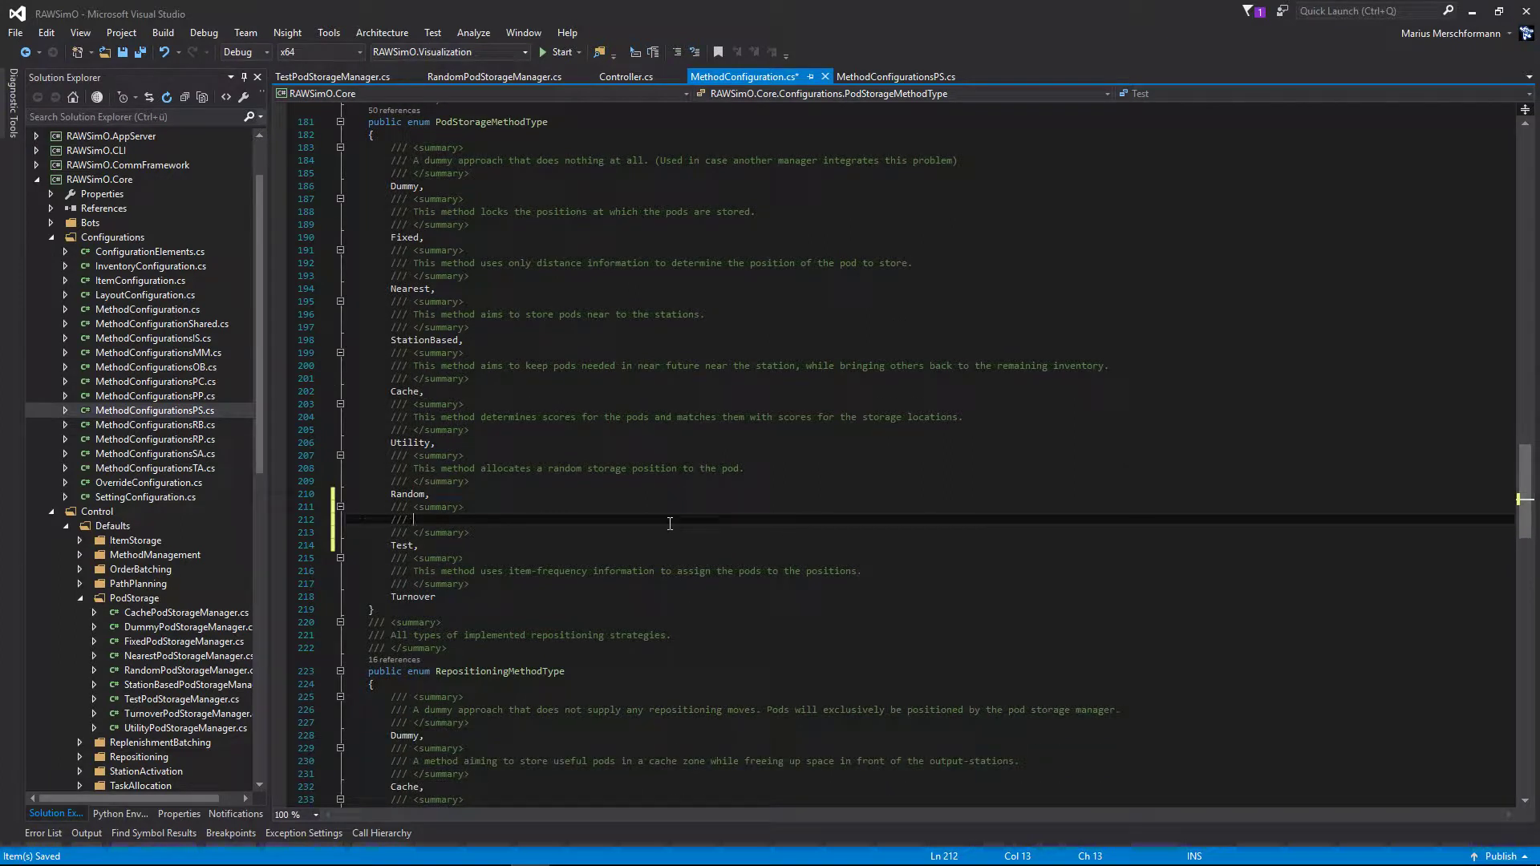
type("Test")
key("ctrl+s")
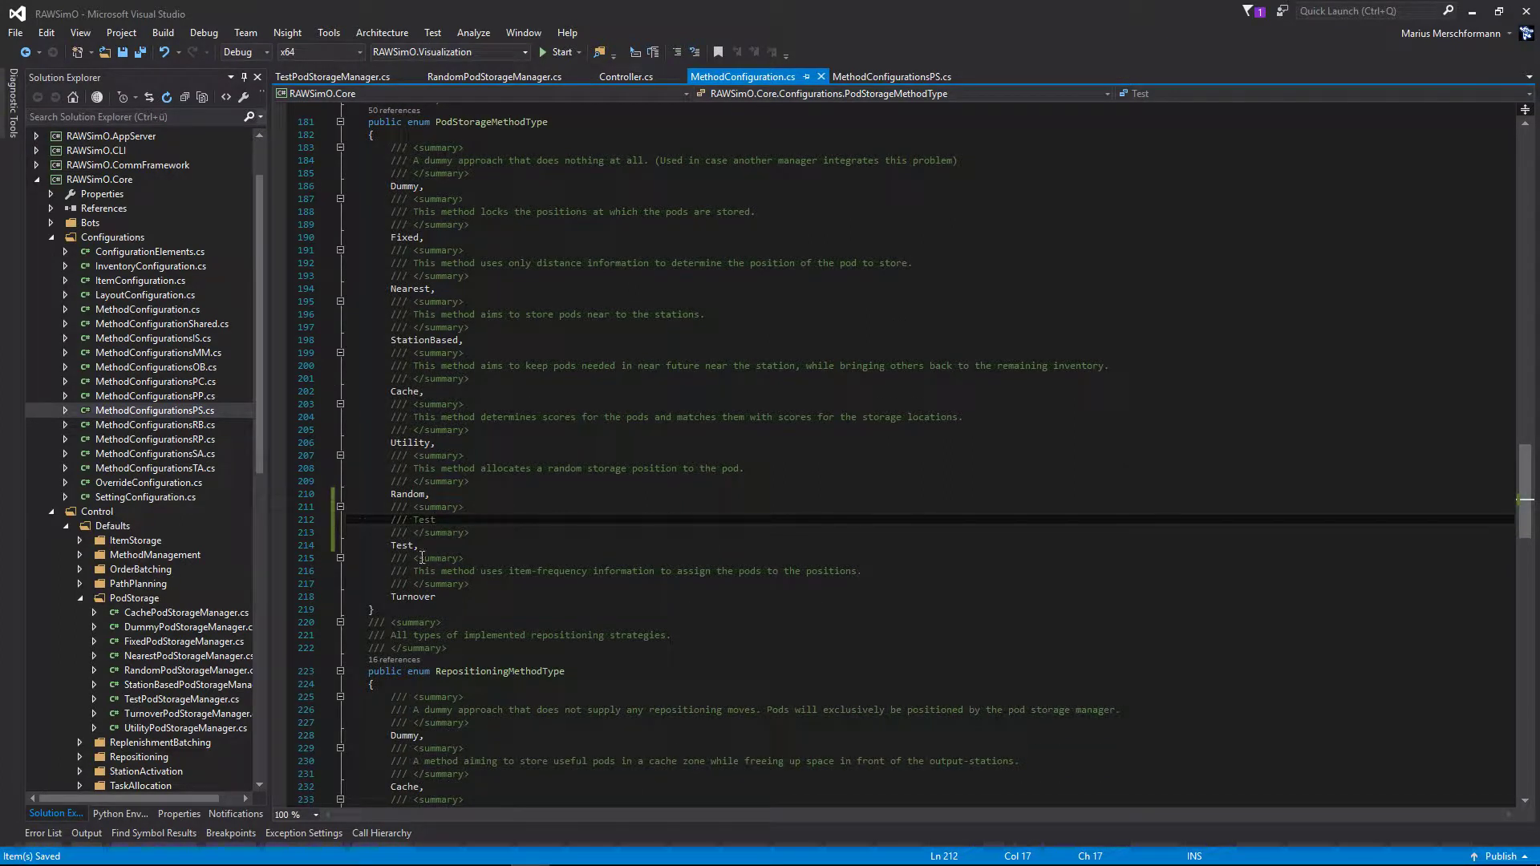
scroll(481, 482, "up", 3)
double_click(490, 237)
Make TestPodStorageConfiguration return PodStorageMethodType.Test with name prefix psTE and save.
left_click(401, 661)
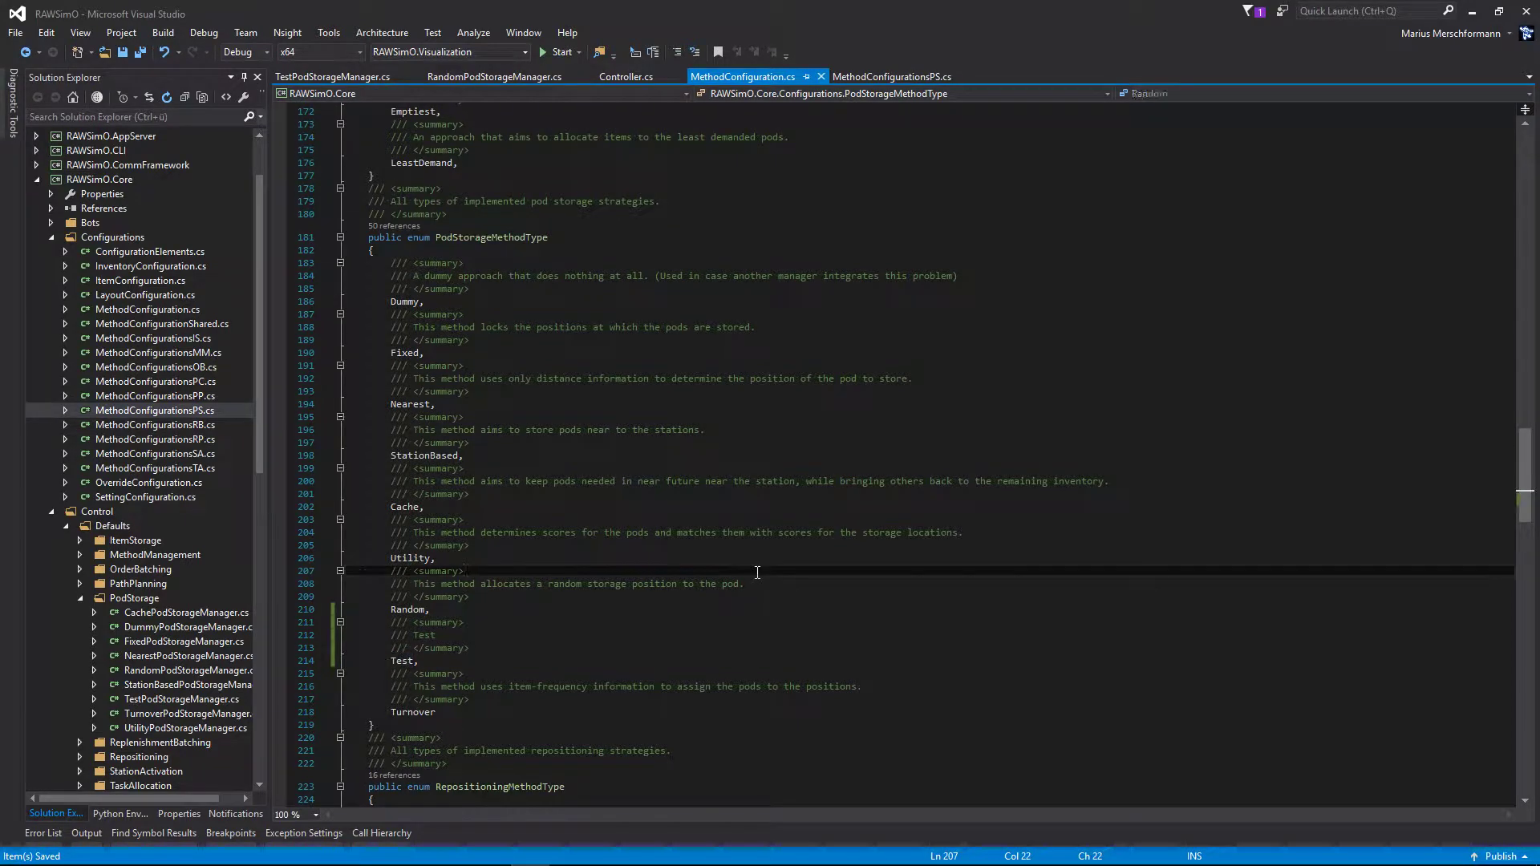
key("ctrl+Tab")
scroll(639, 506, "down", 3)
double_click(877, 433)
type("Test")
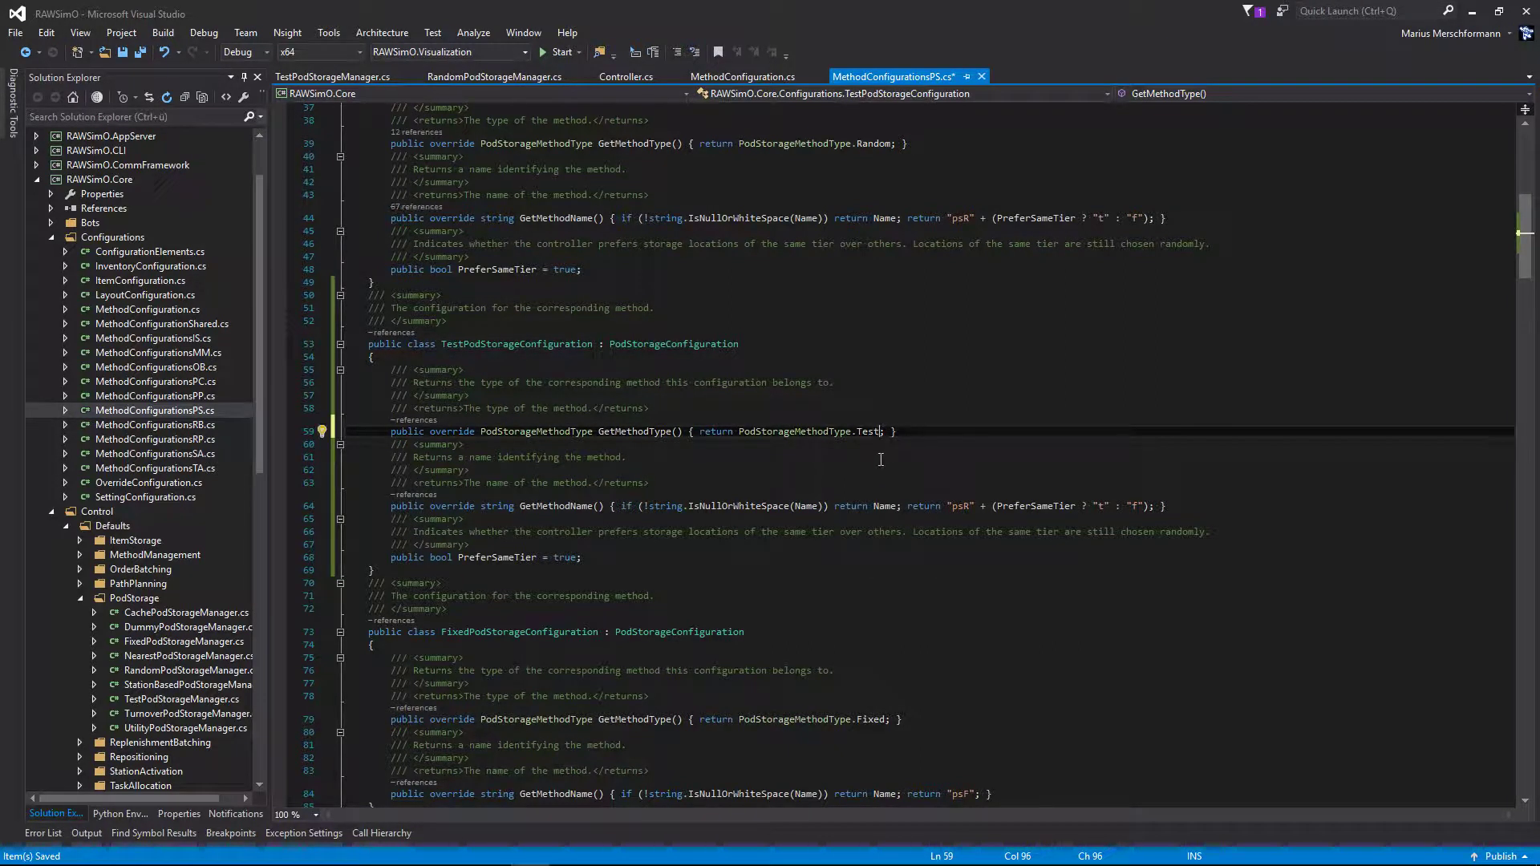
left_click(1204, 506)
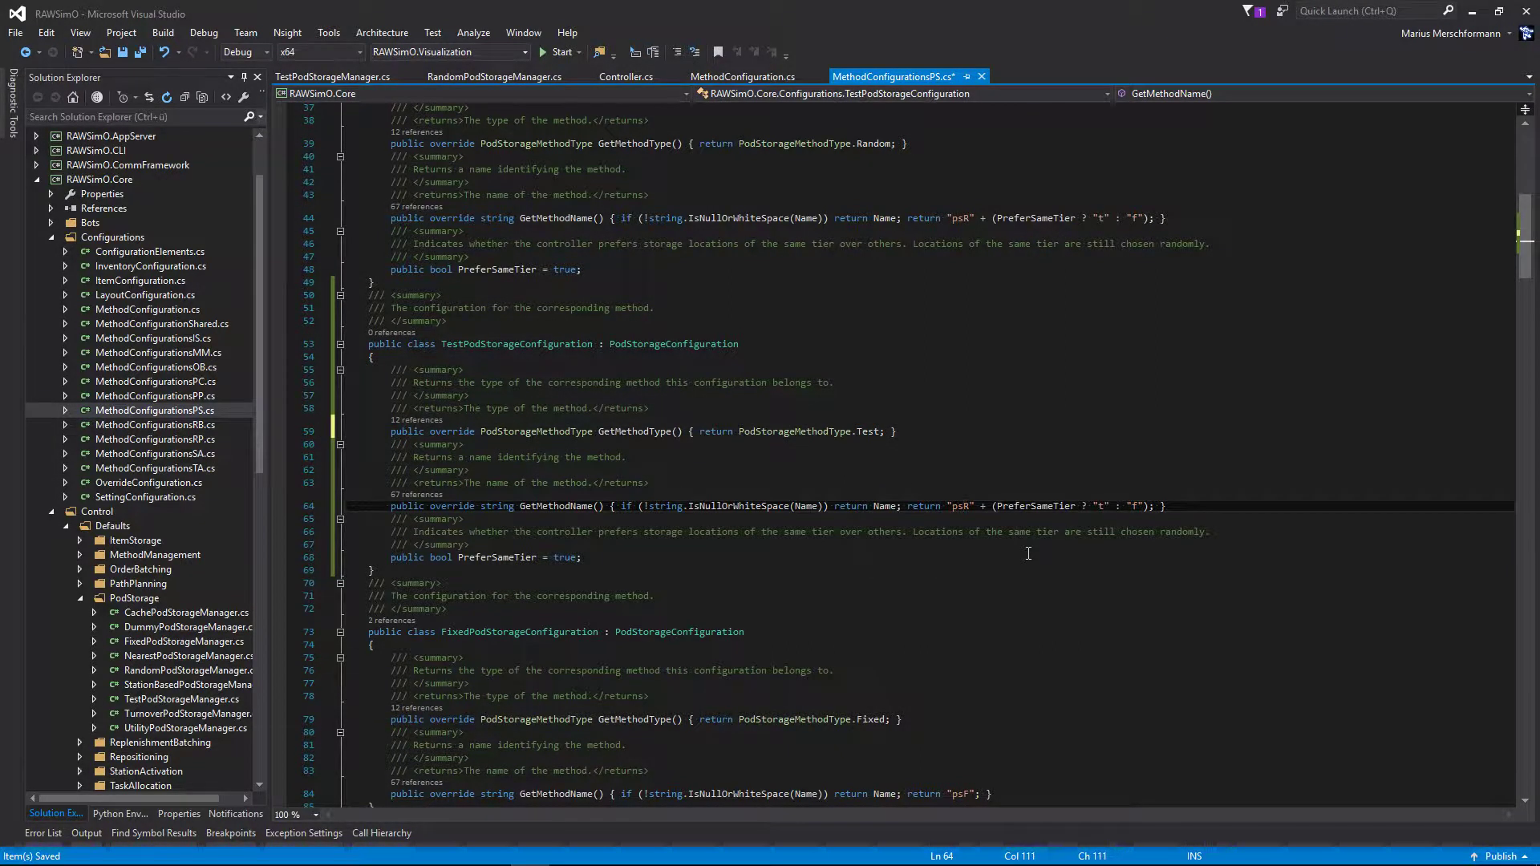
type("TE")
double_click(1041, 506)
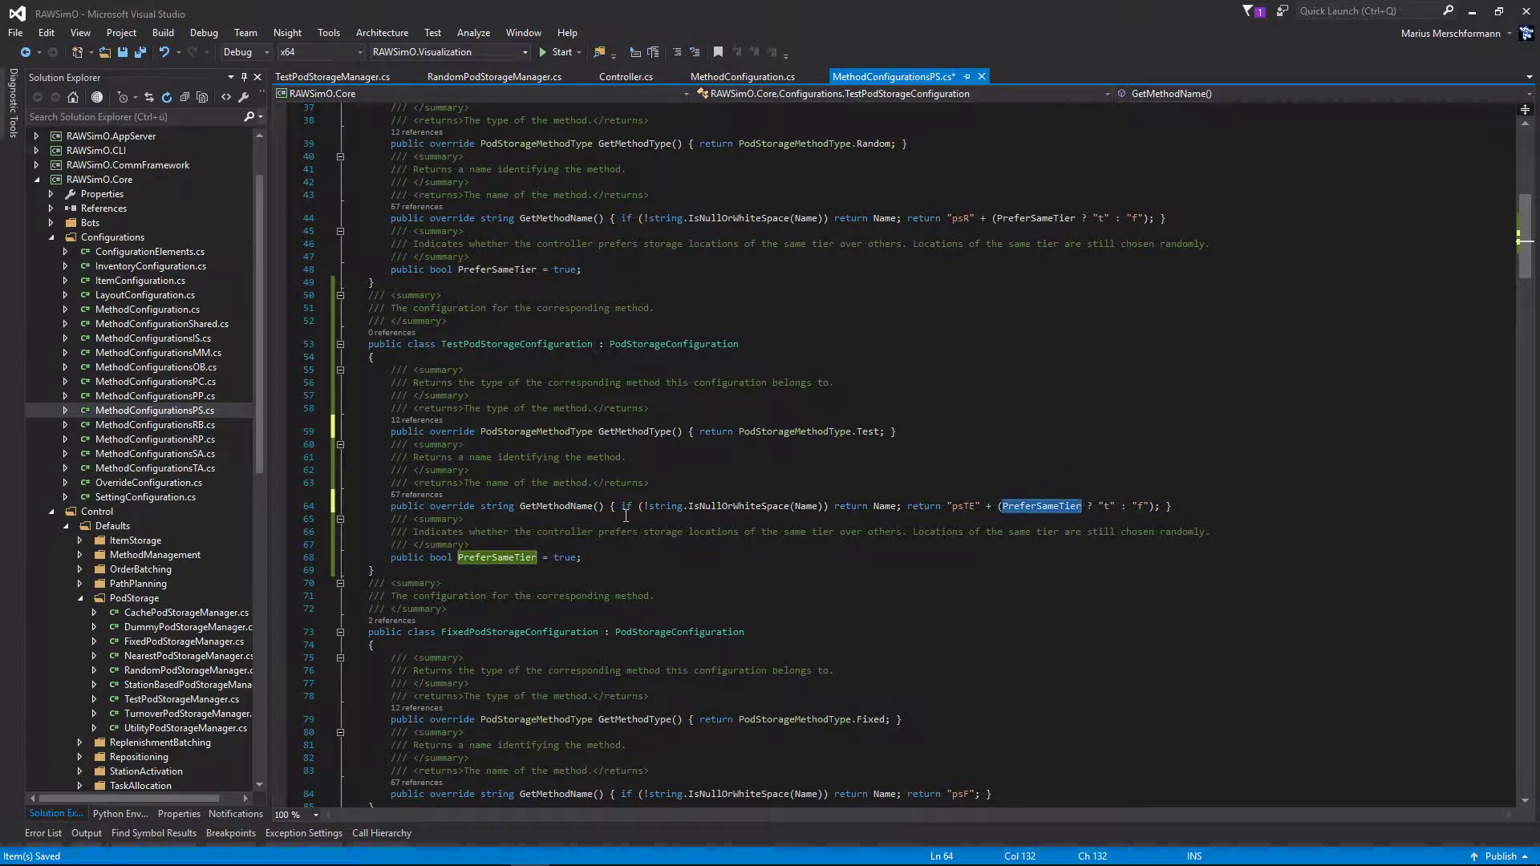
scroll(584, 564, "down", 1)
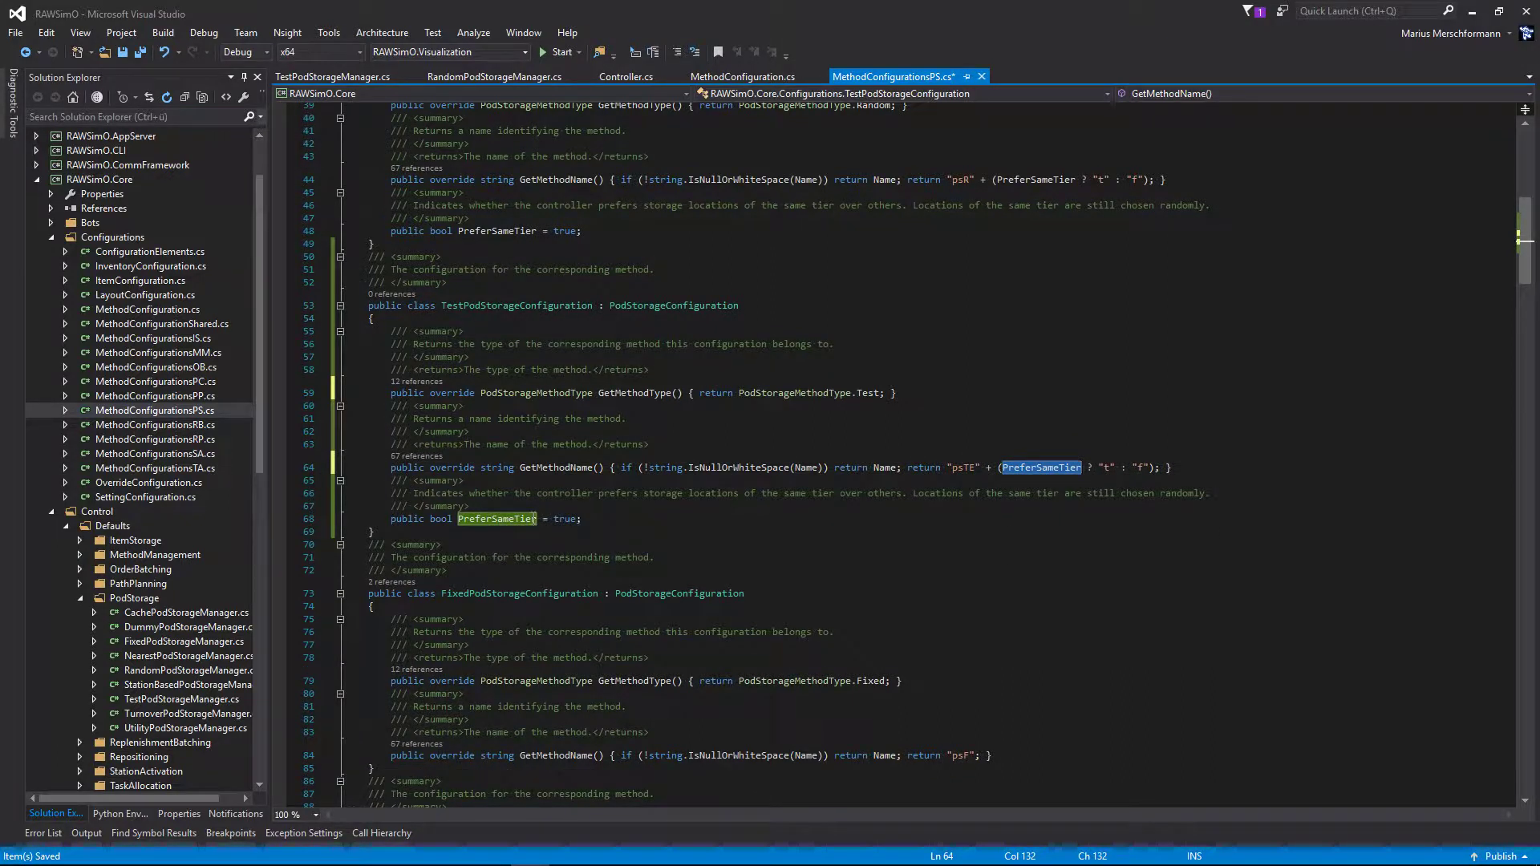
double_click(496, 518)
key("ctrl+s")
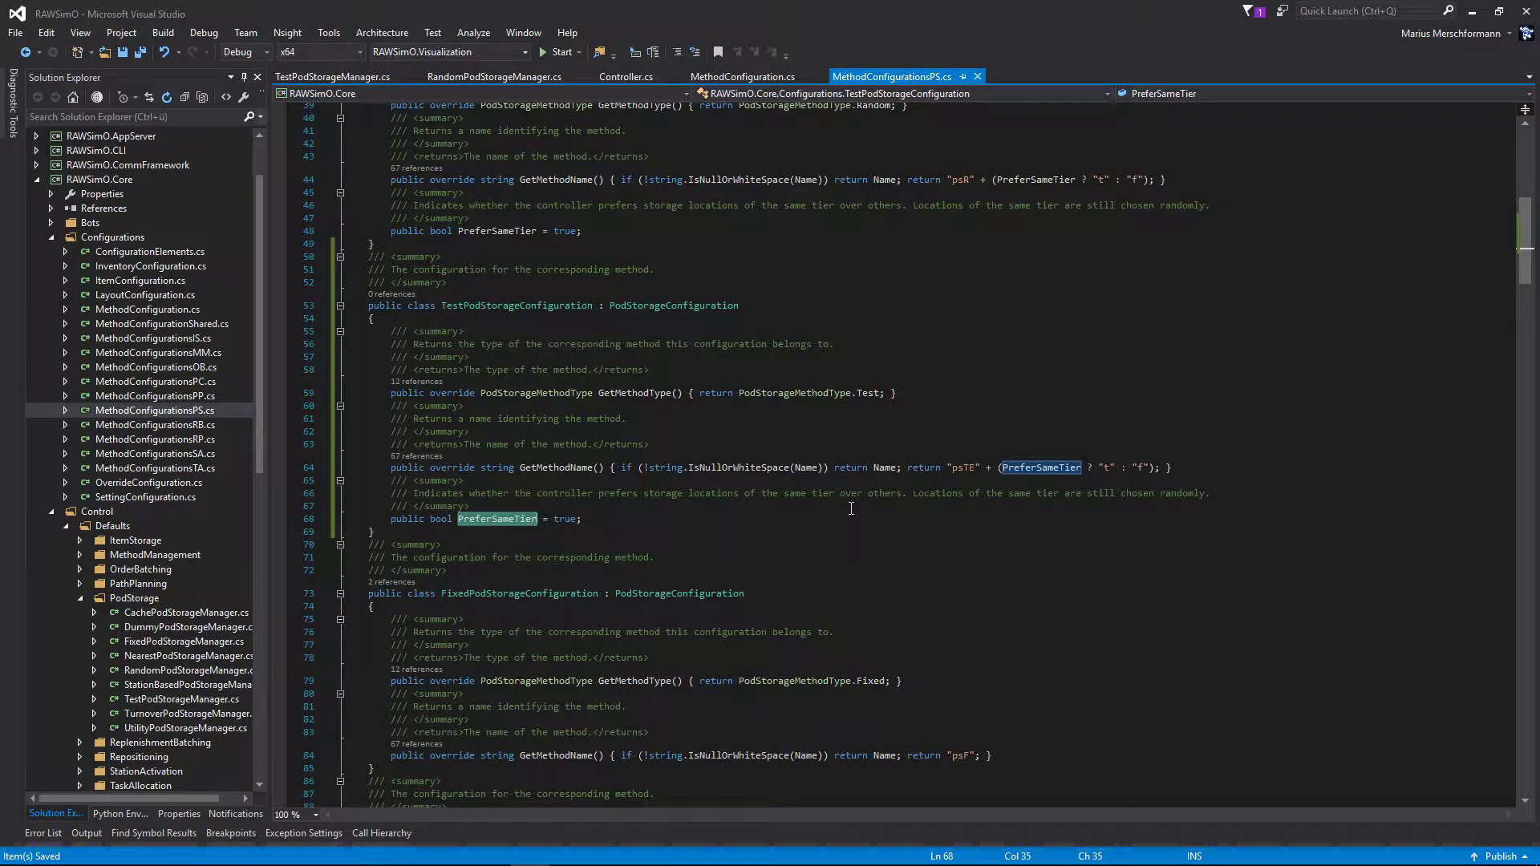
Change the TestPodStorageManager config field to TestPodStorageConfiguration and import RAWSimO.Core.Configurations.
key("ctrl+Tab")
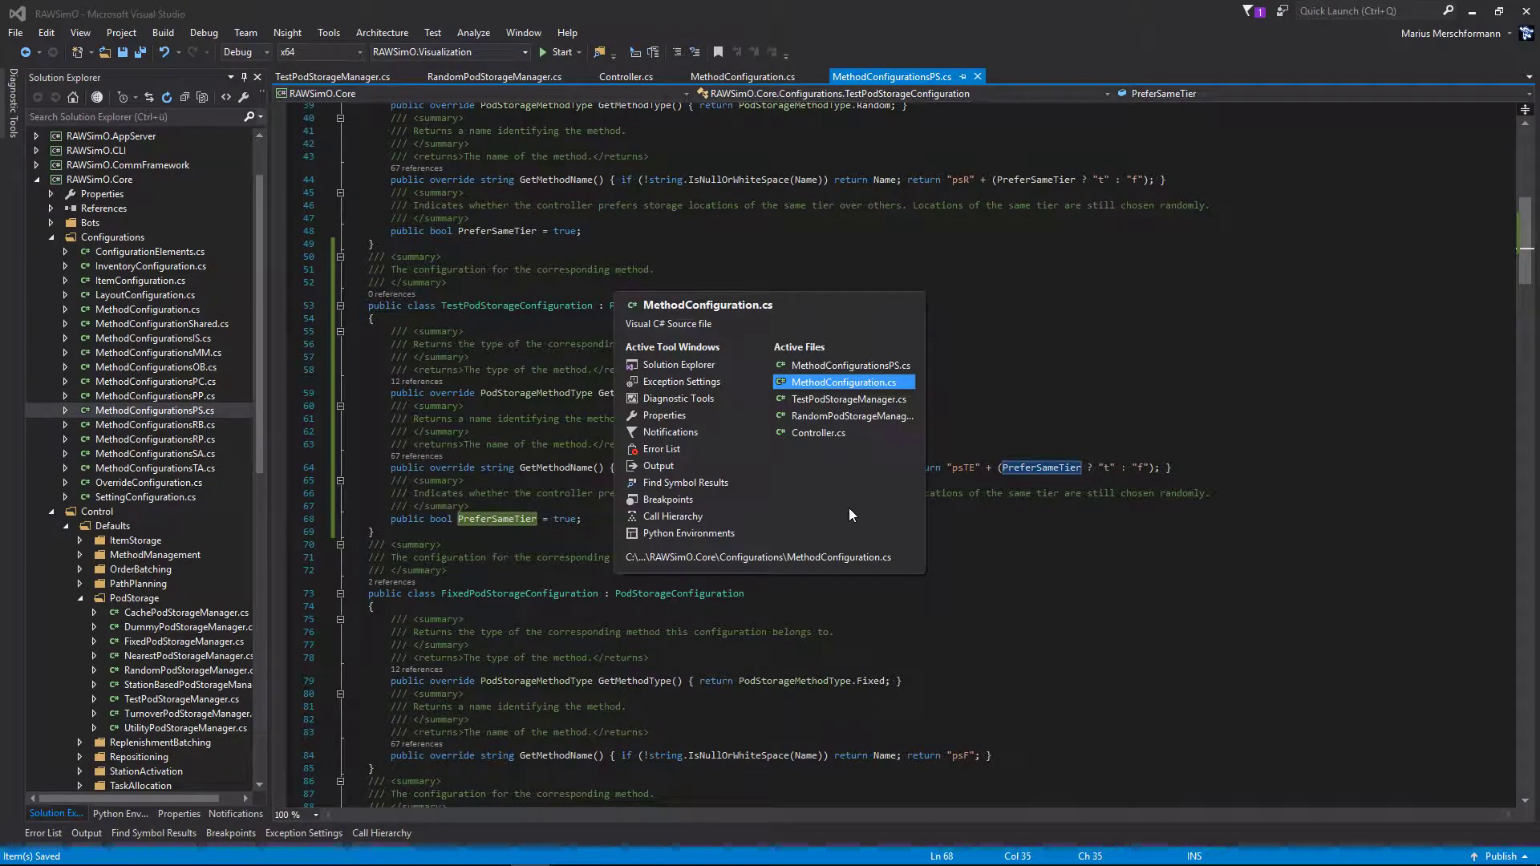
key("ctrl+Tab")
key("ctrl")
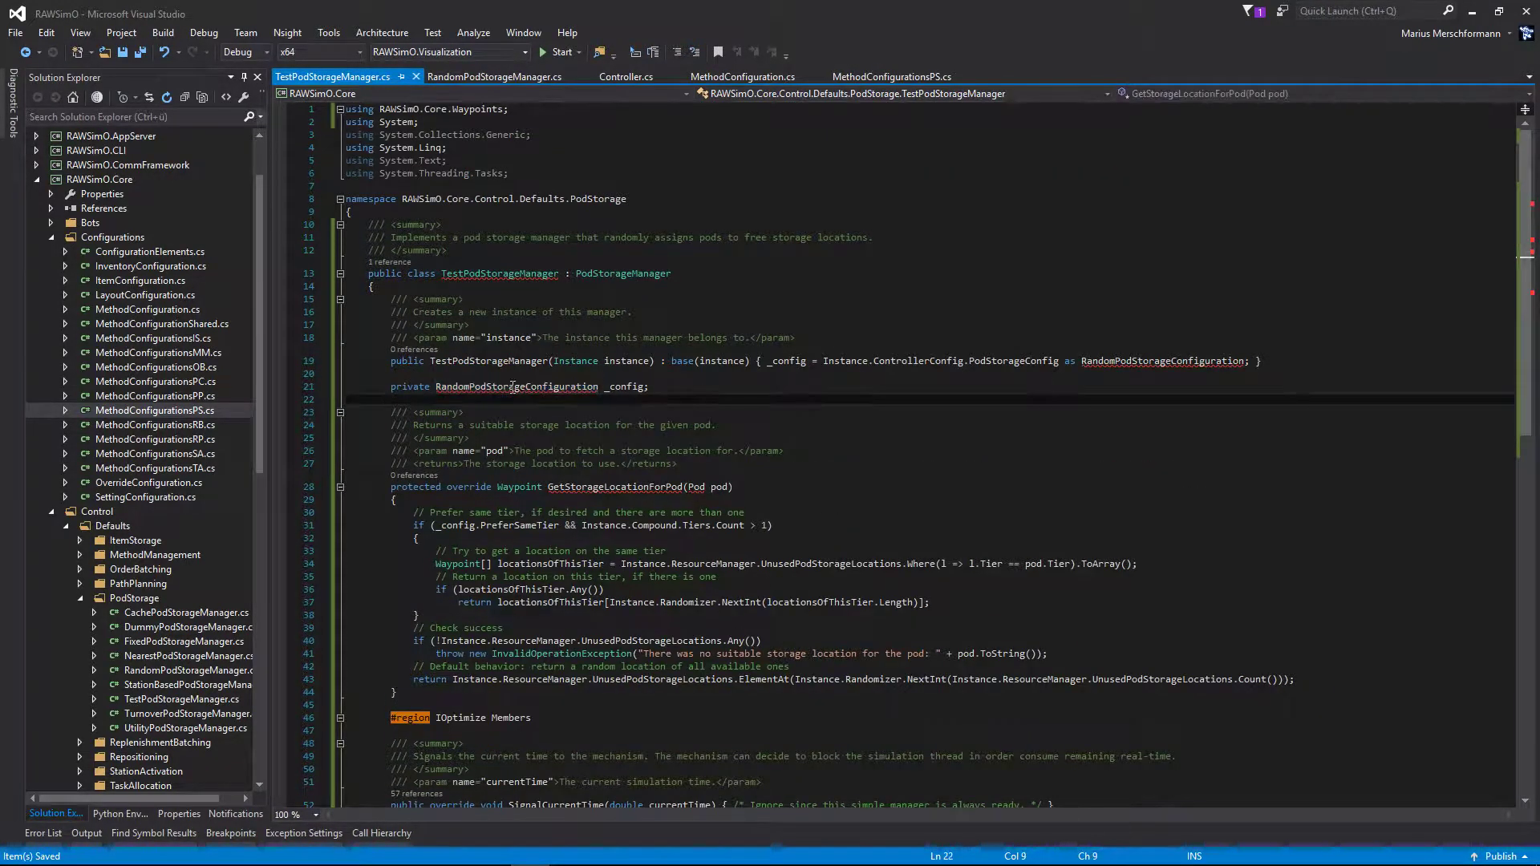
double_click(515, 387)
type("Test")
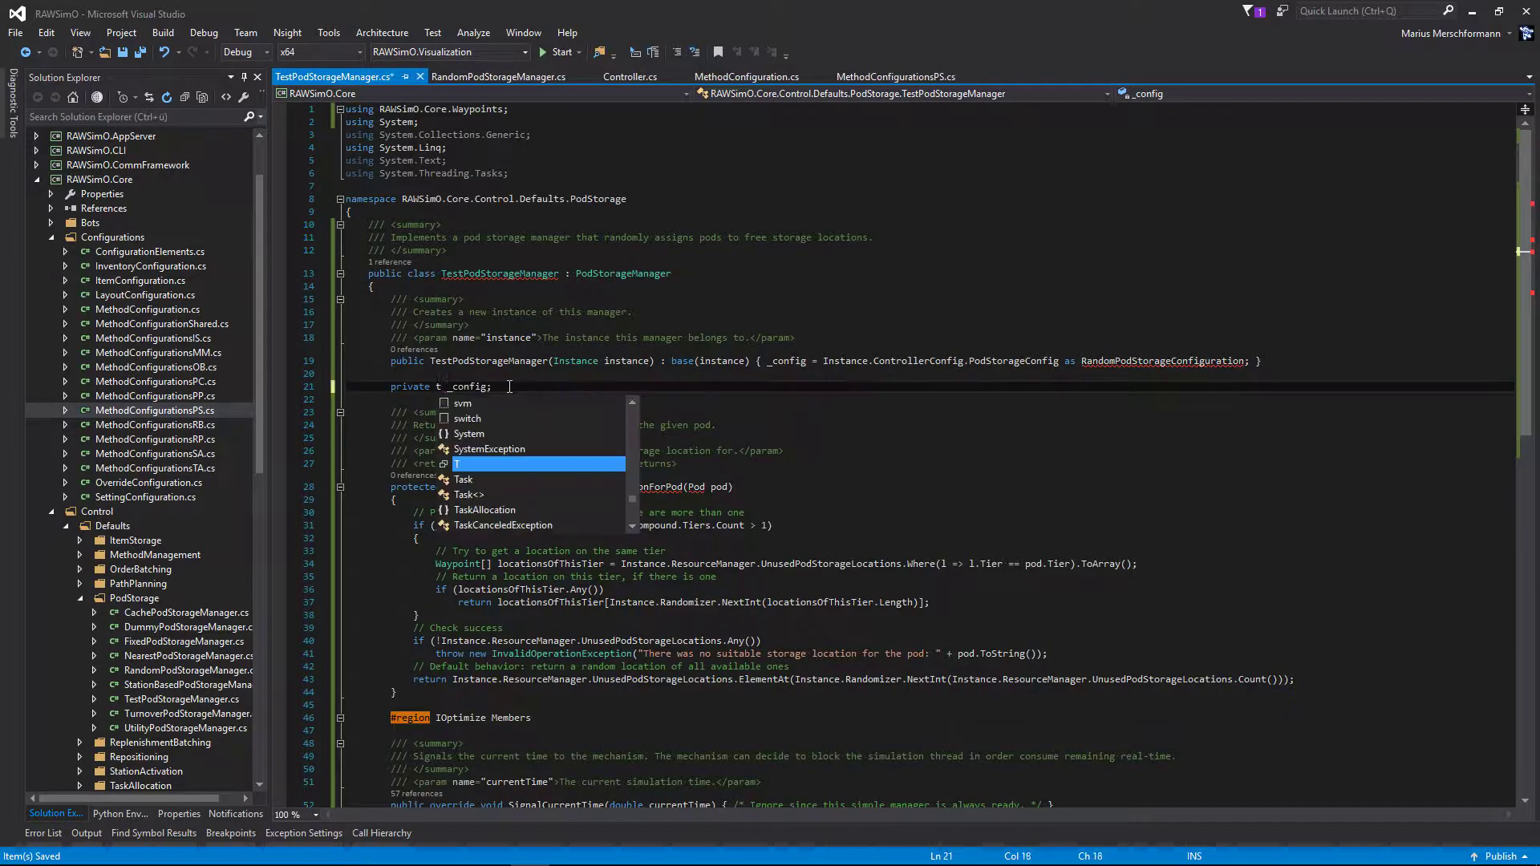
key("ctrl+Tab")
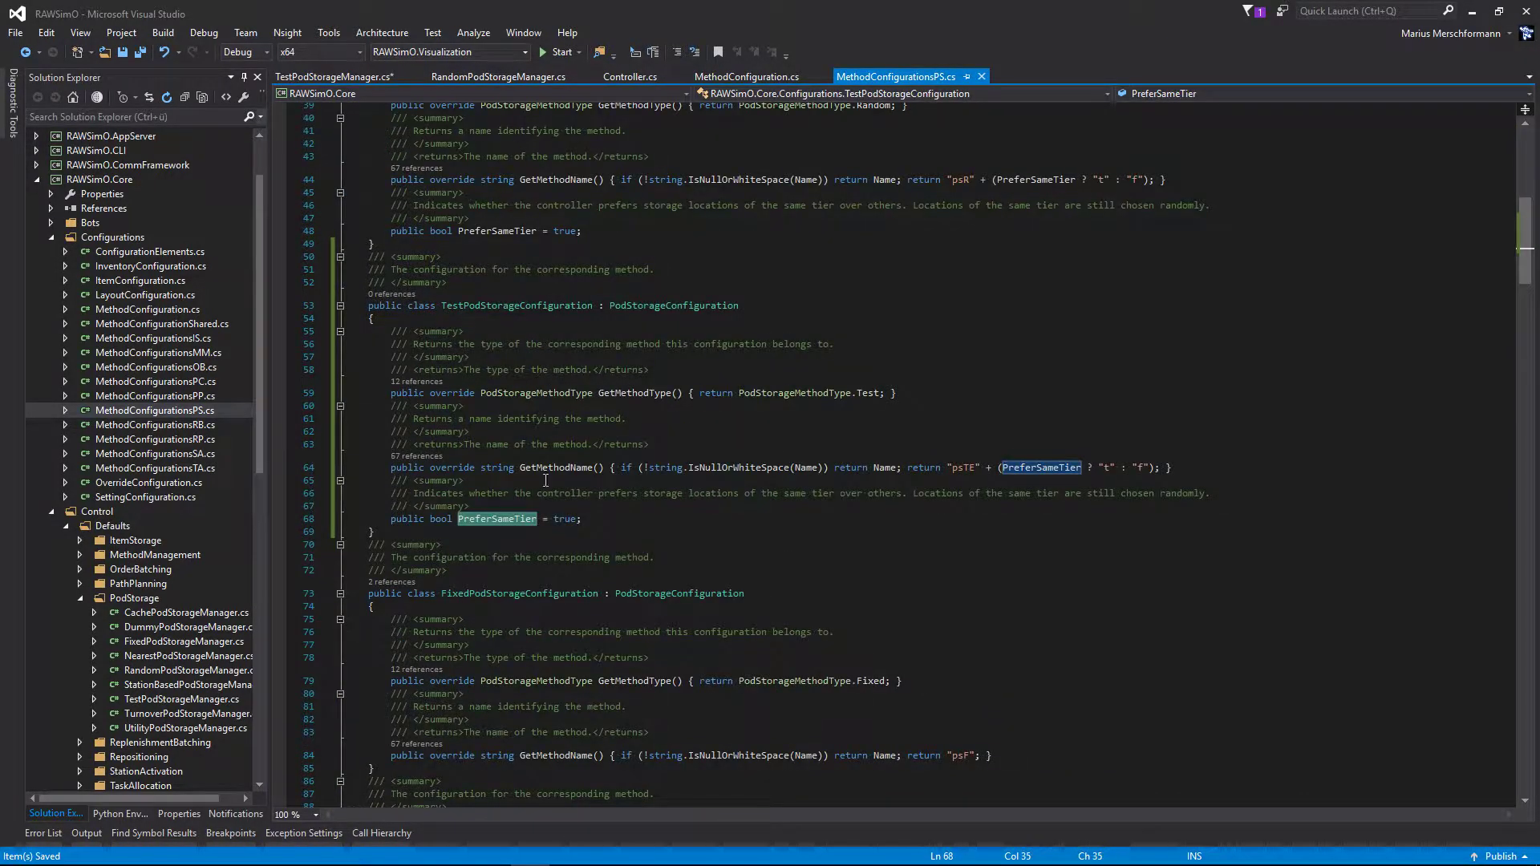
double_click(518, 307)
key("ctrl+c")
key("ctrl+Tab")
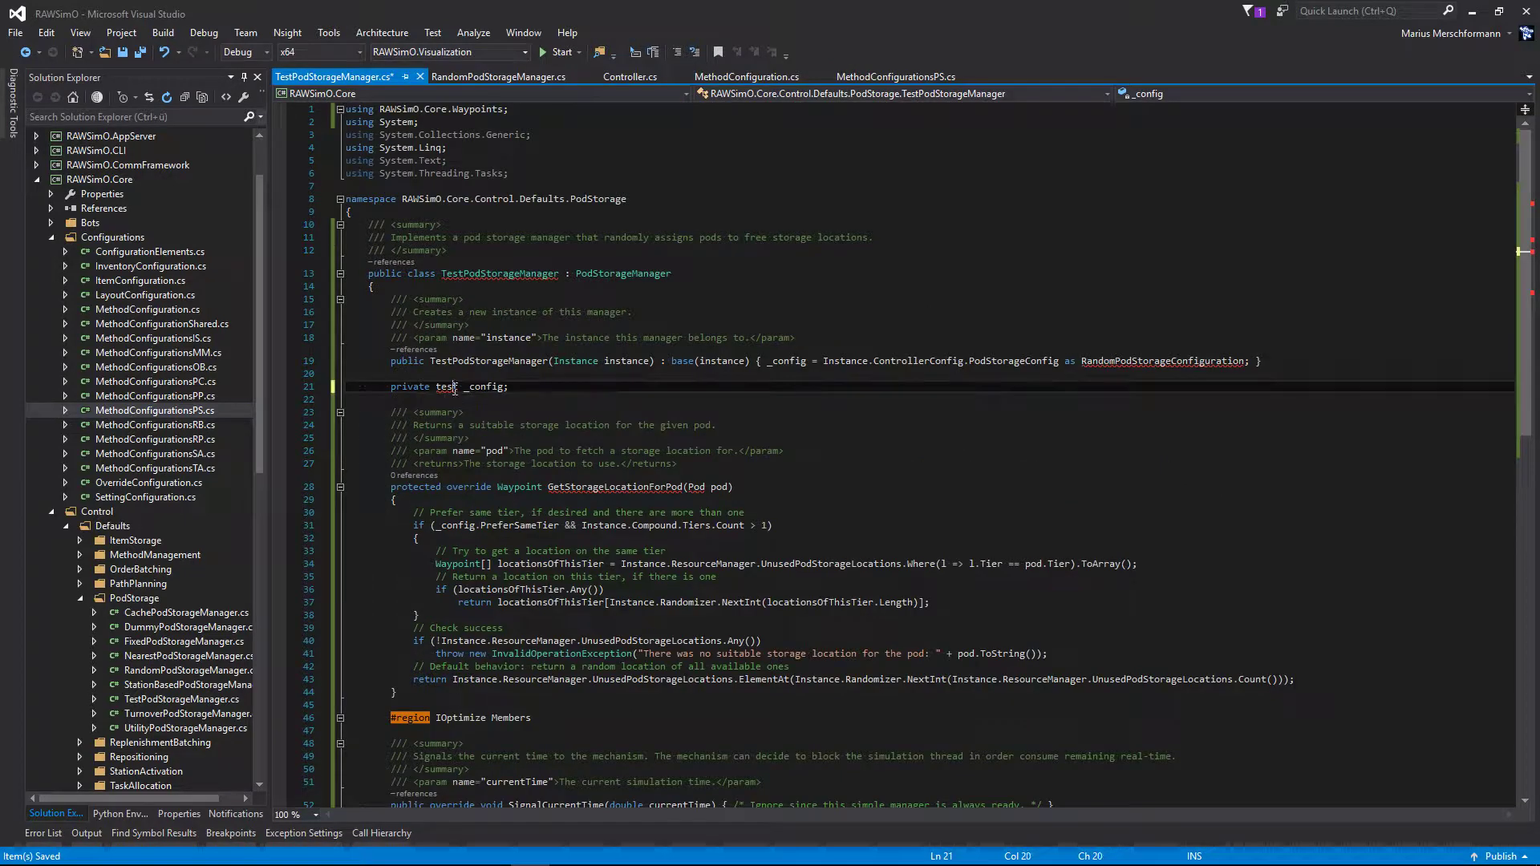
key("ctrl+space")
key("ctrl+period")
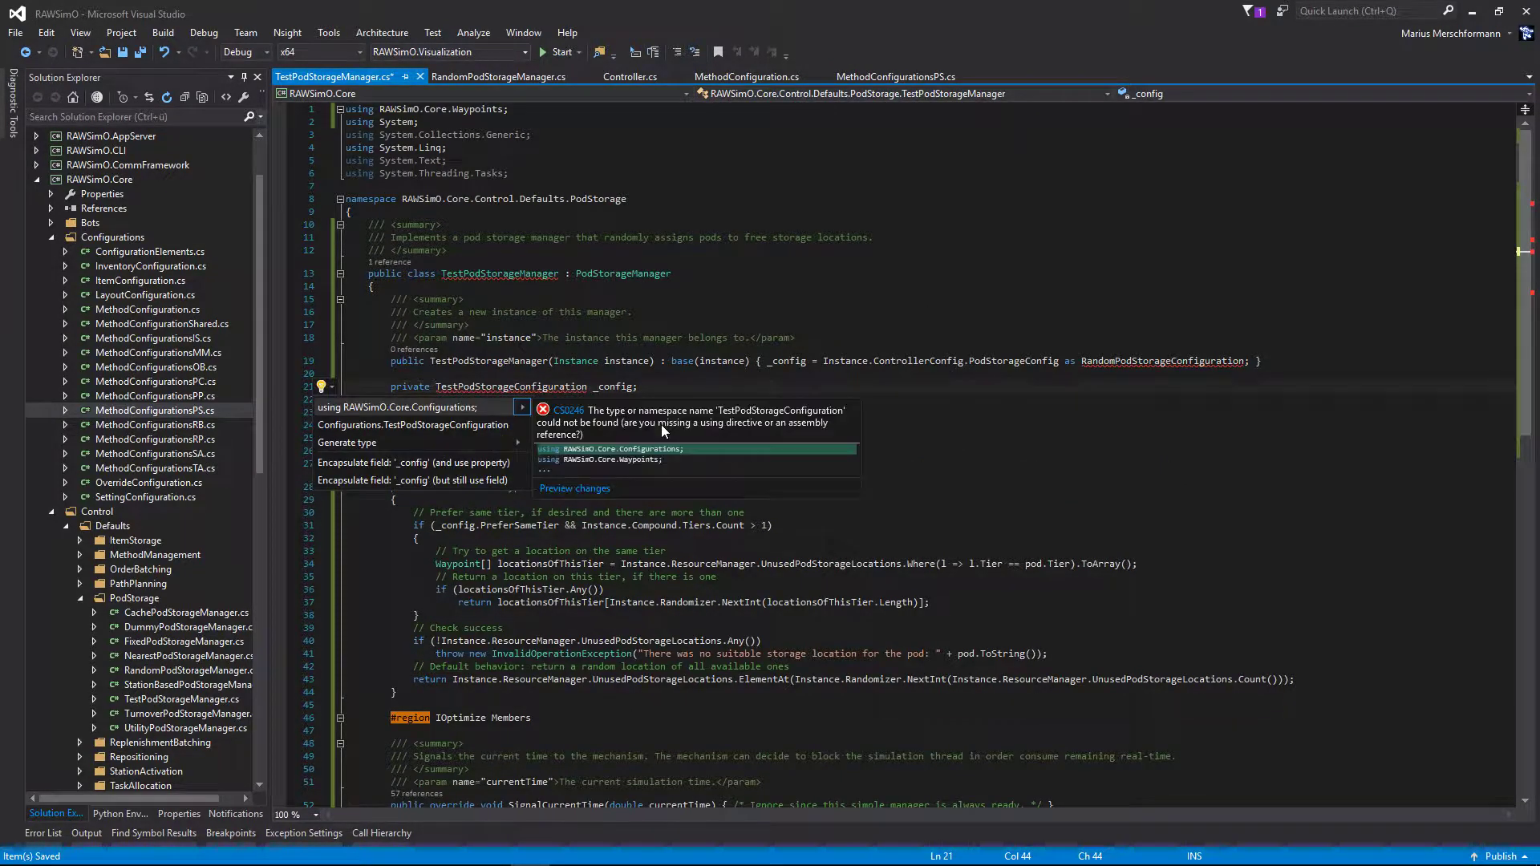
key("Return")
Cast the constructor's configuration to TestPodStorageConfiguration and save the manager file.
double_click(1153, 375)
key("ctrl+v")
key("ctrl+s")
scroll(883, 455, "down", 3)
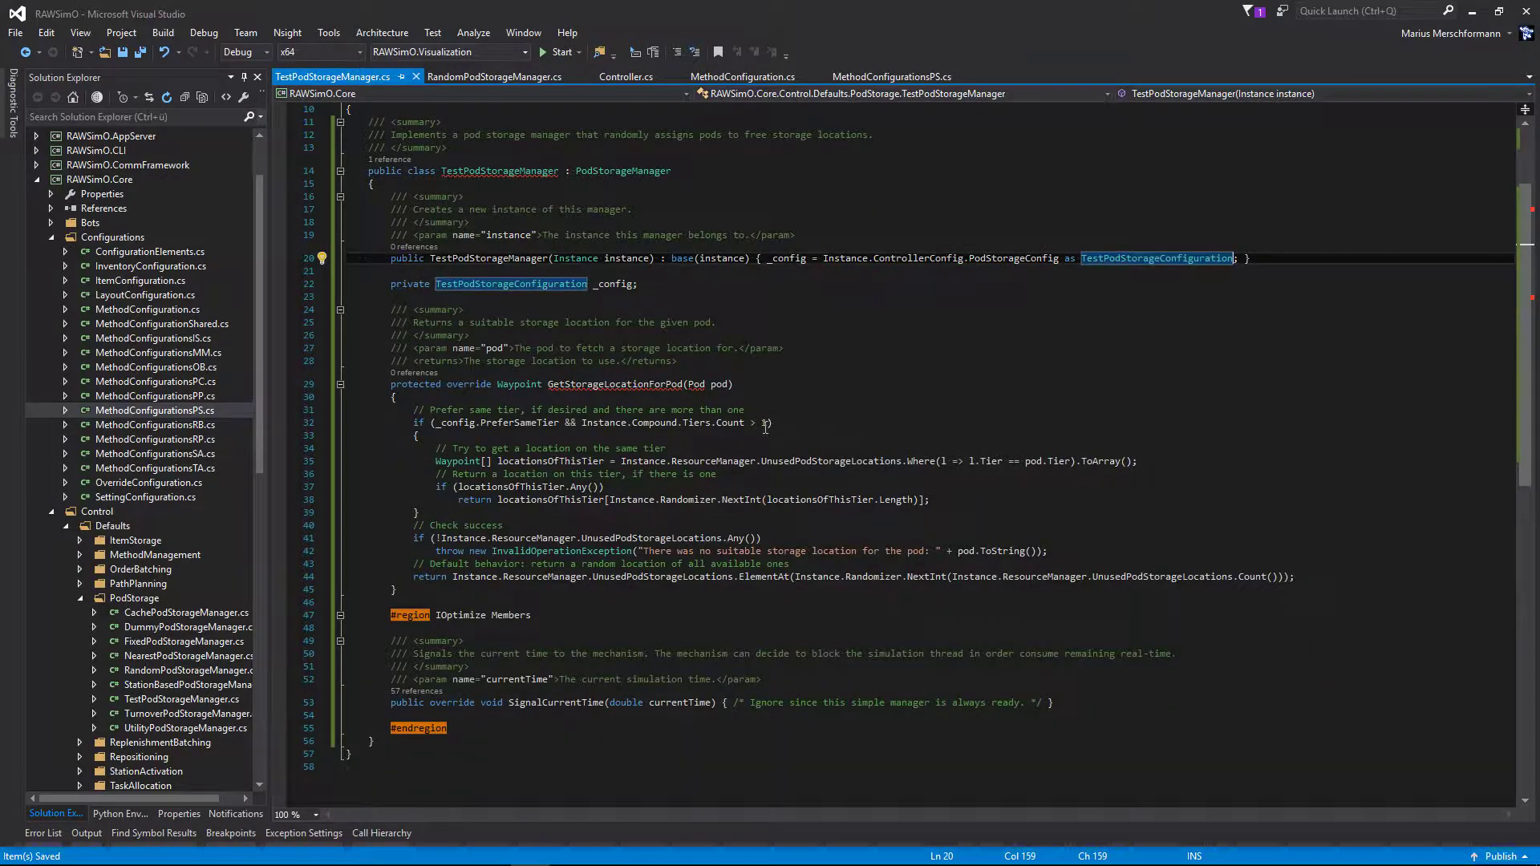
left_click(698, 384)
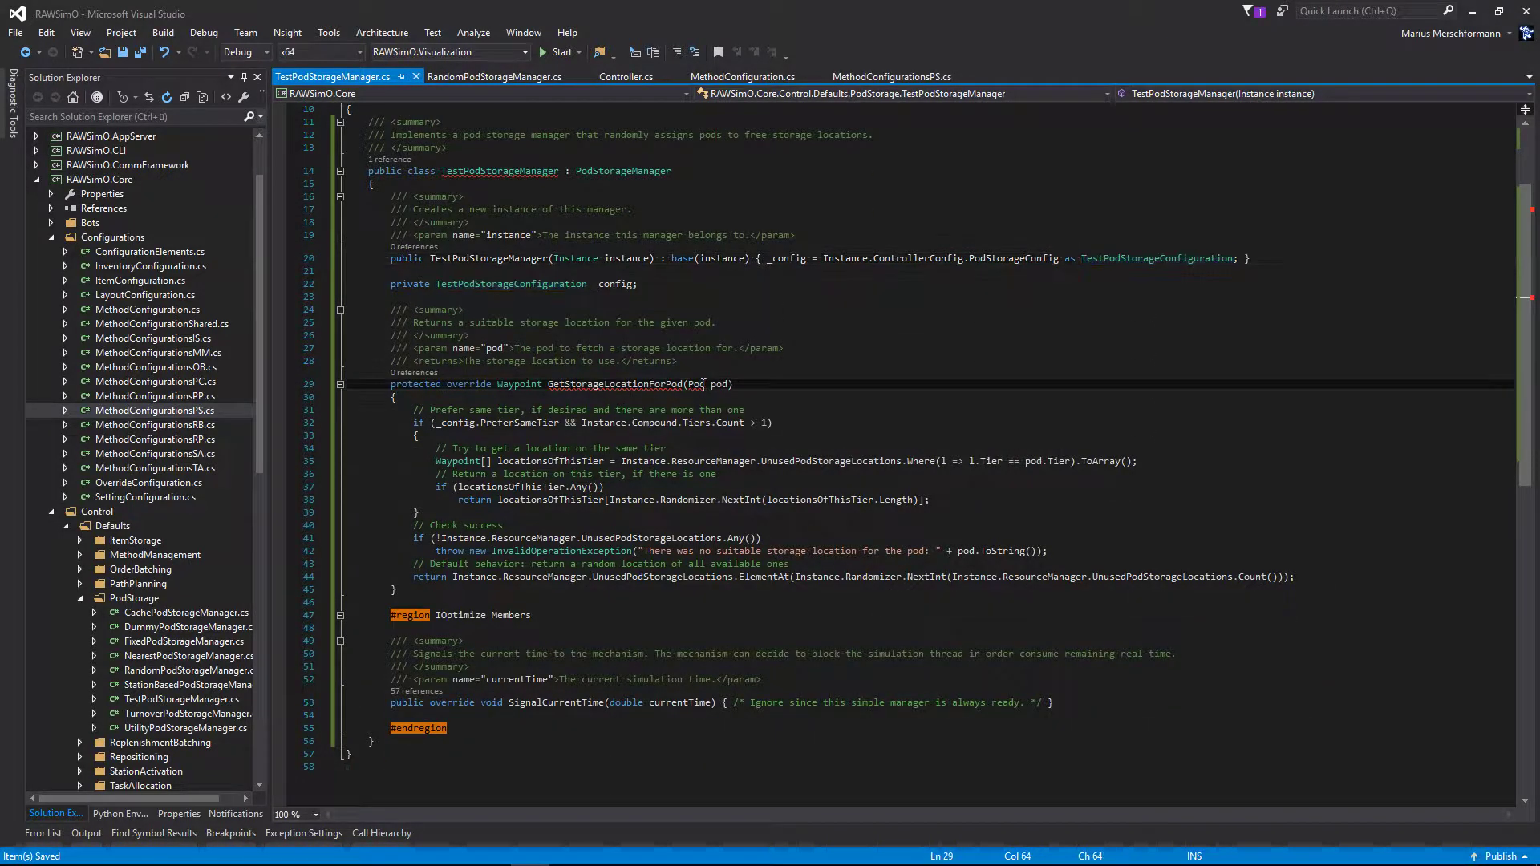
key("ctrl+period")
key("Escape")
key("ctrl+s")
scroll(753, 498, "up", 3)
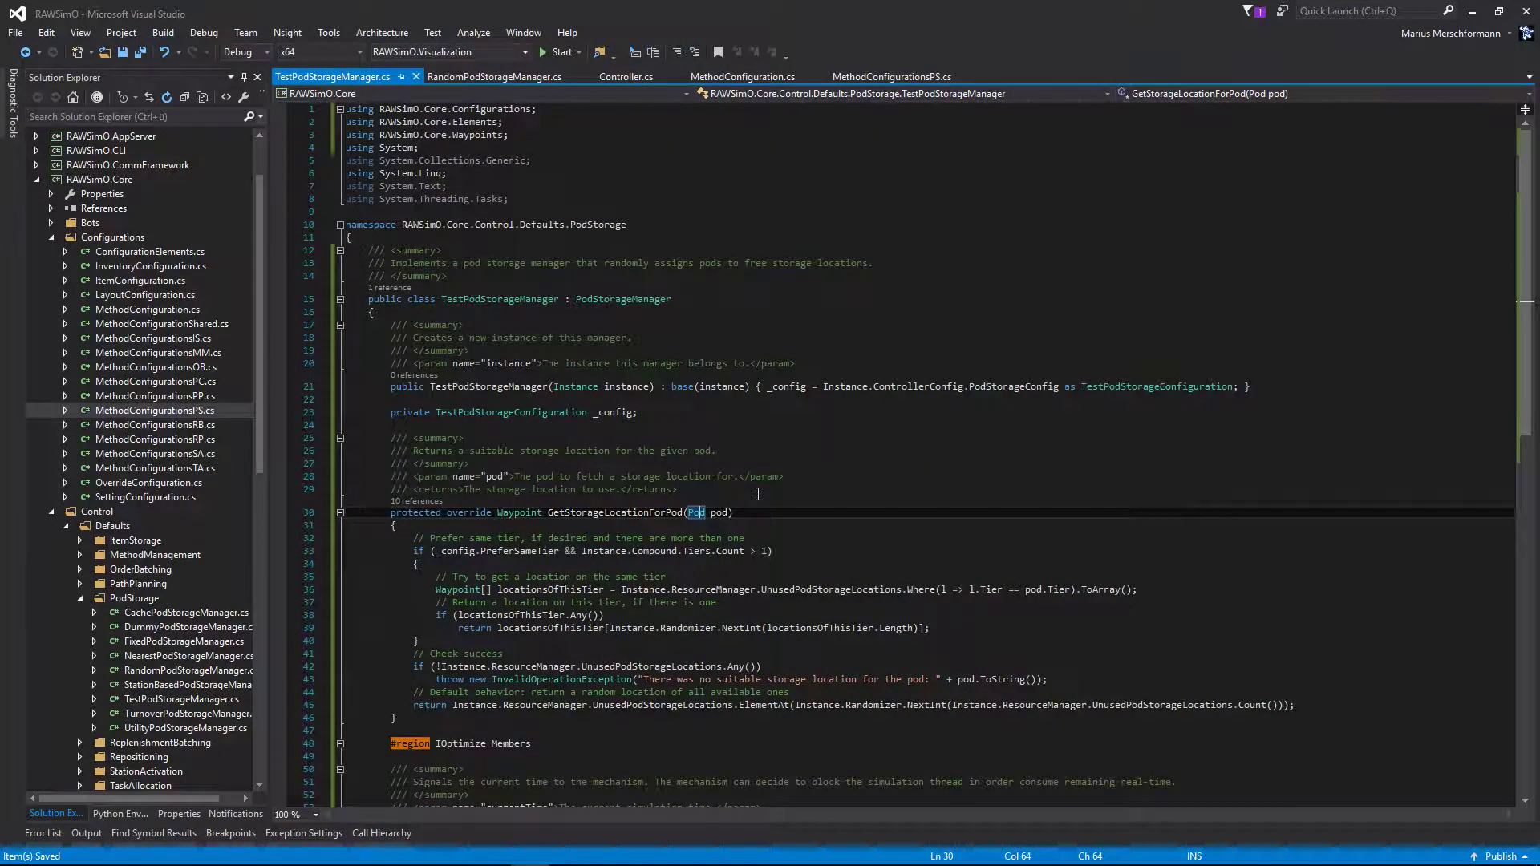
scroll(753, 497, "down", 2)
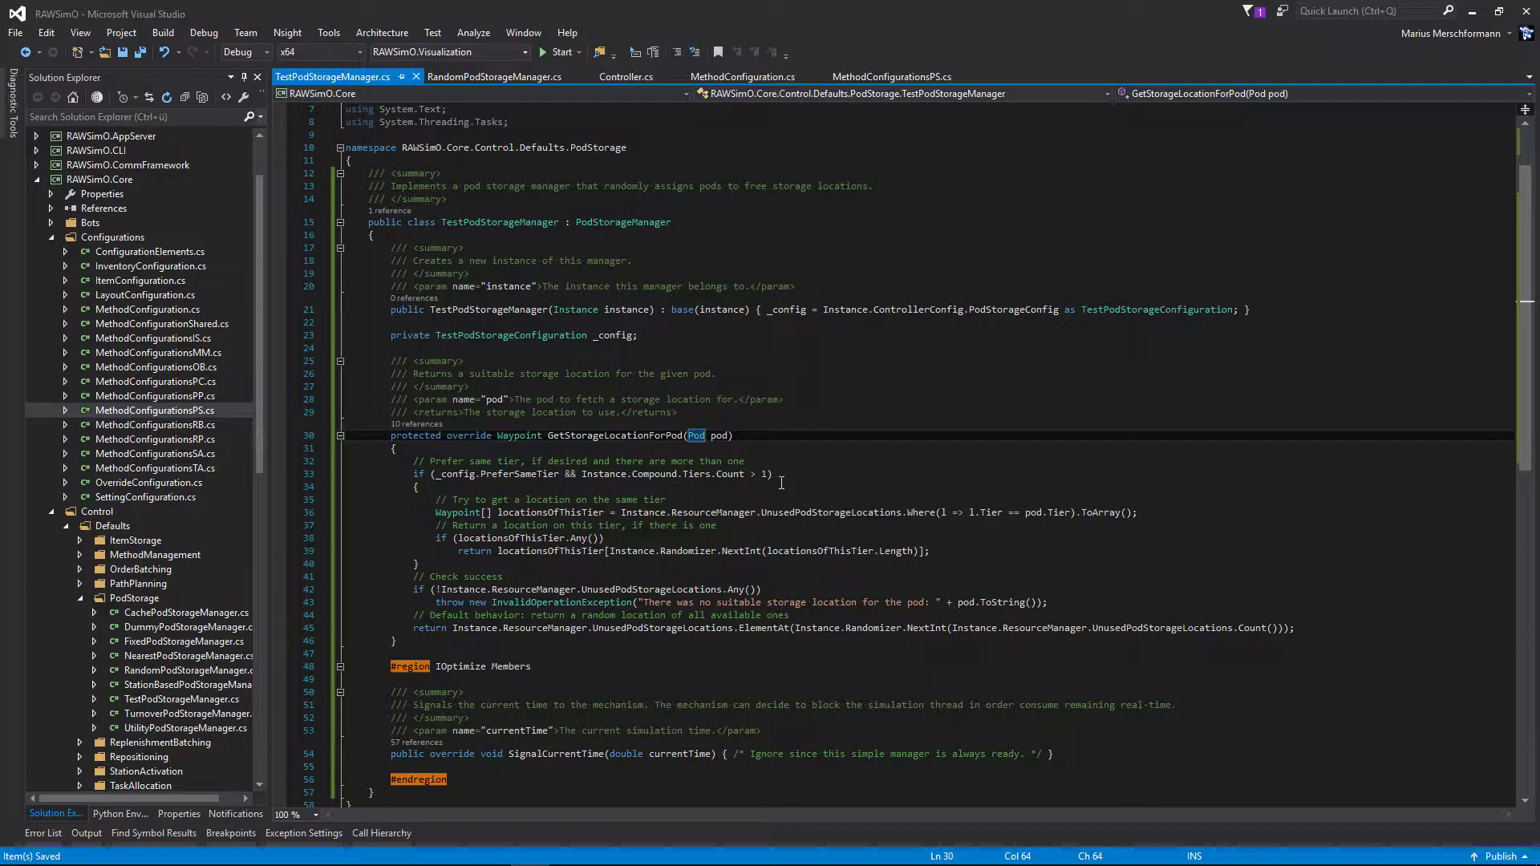
double_click(625, 437)
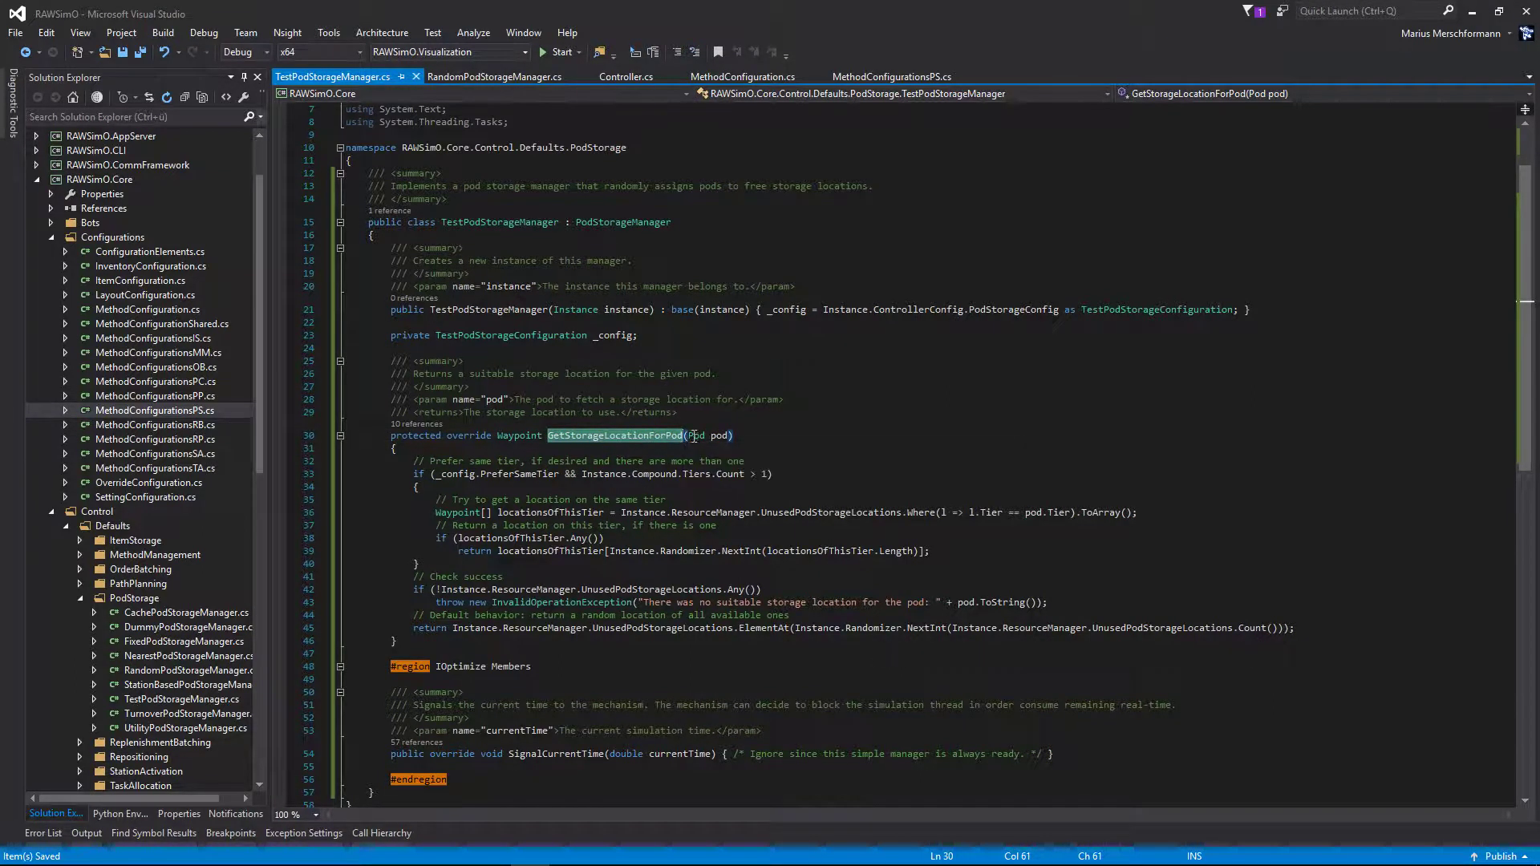
double_click(719, 435)
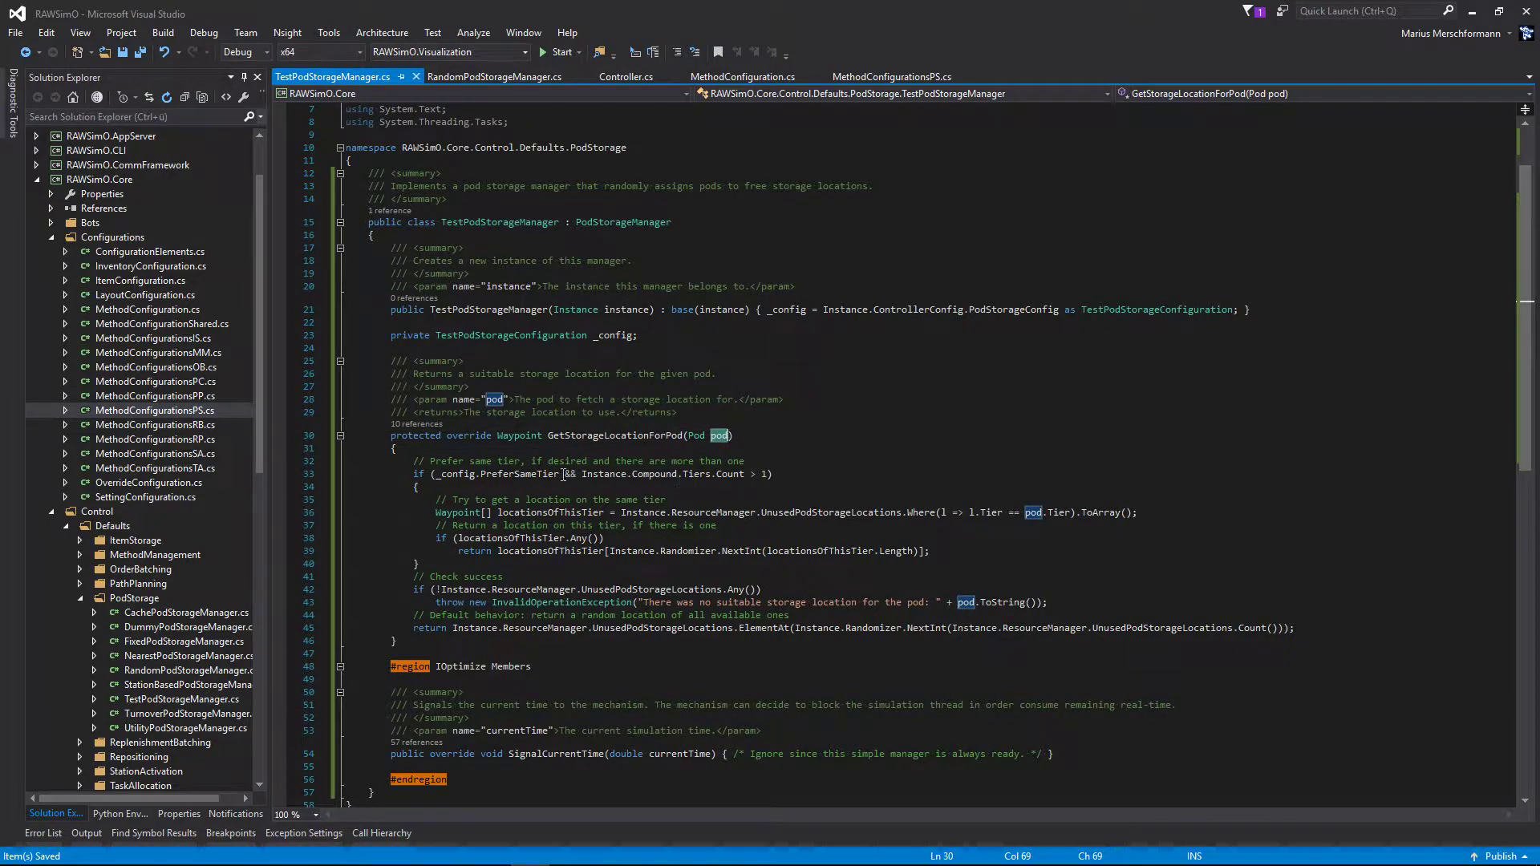
double_click(810, 512)
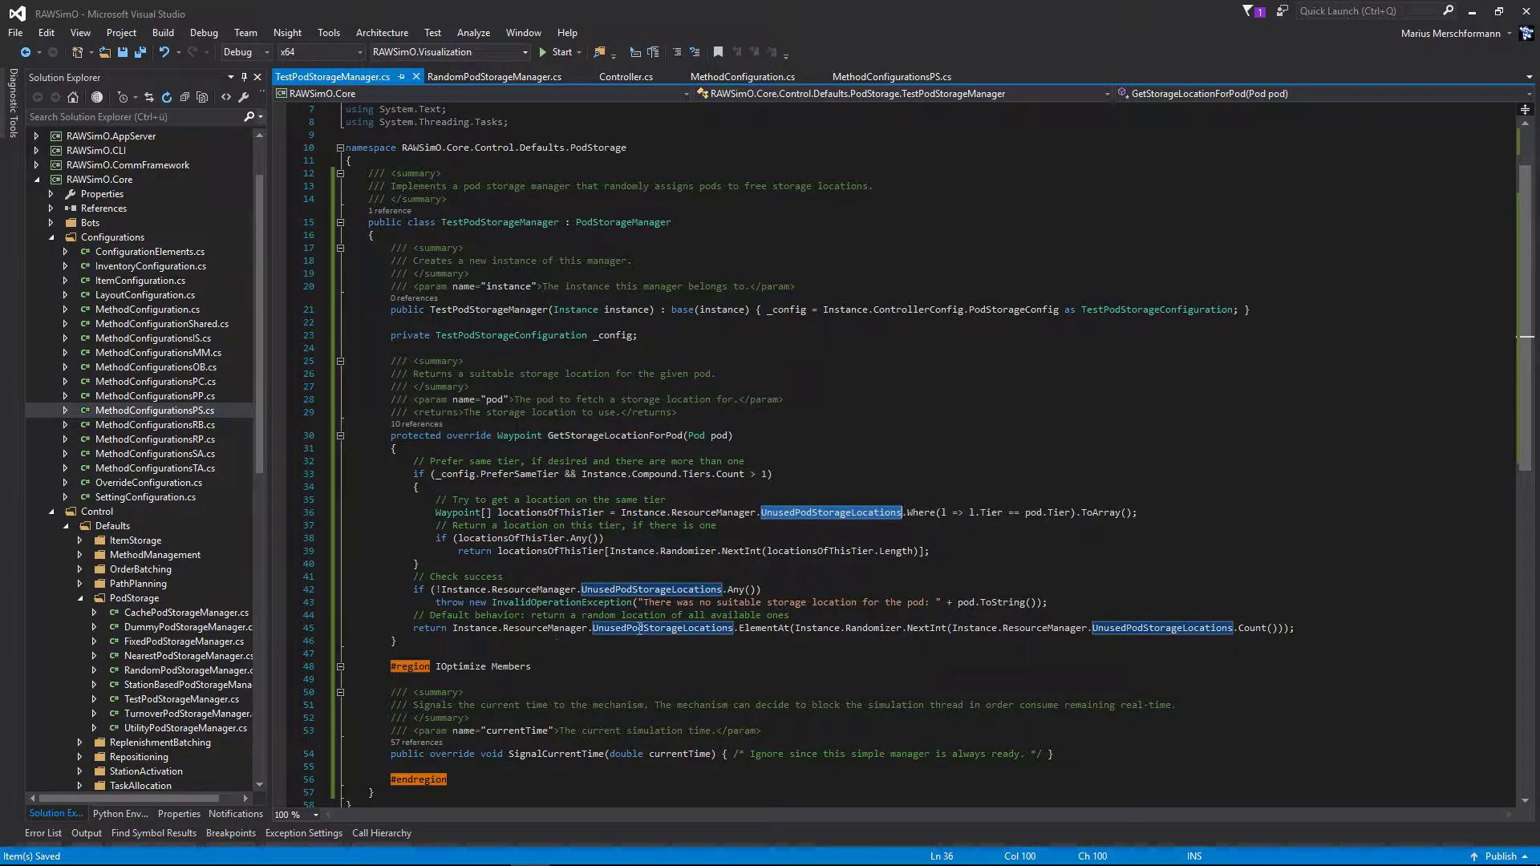
scroll(527, 650, "down", 2)
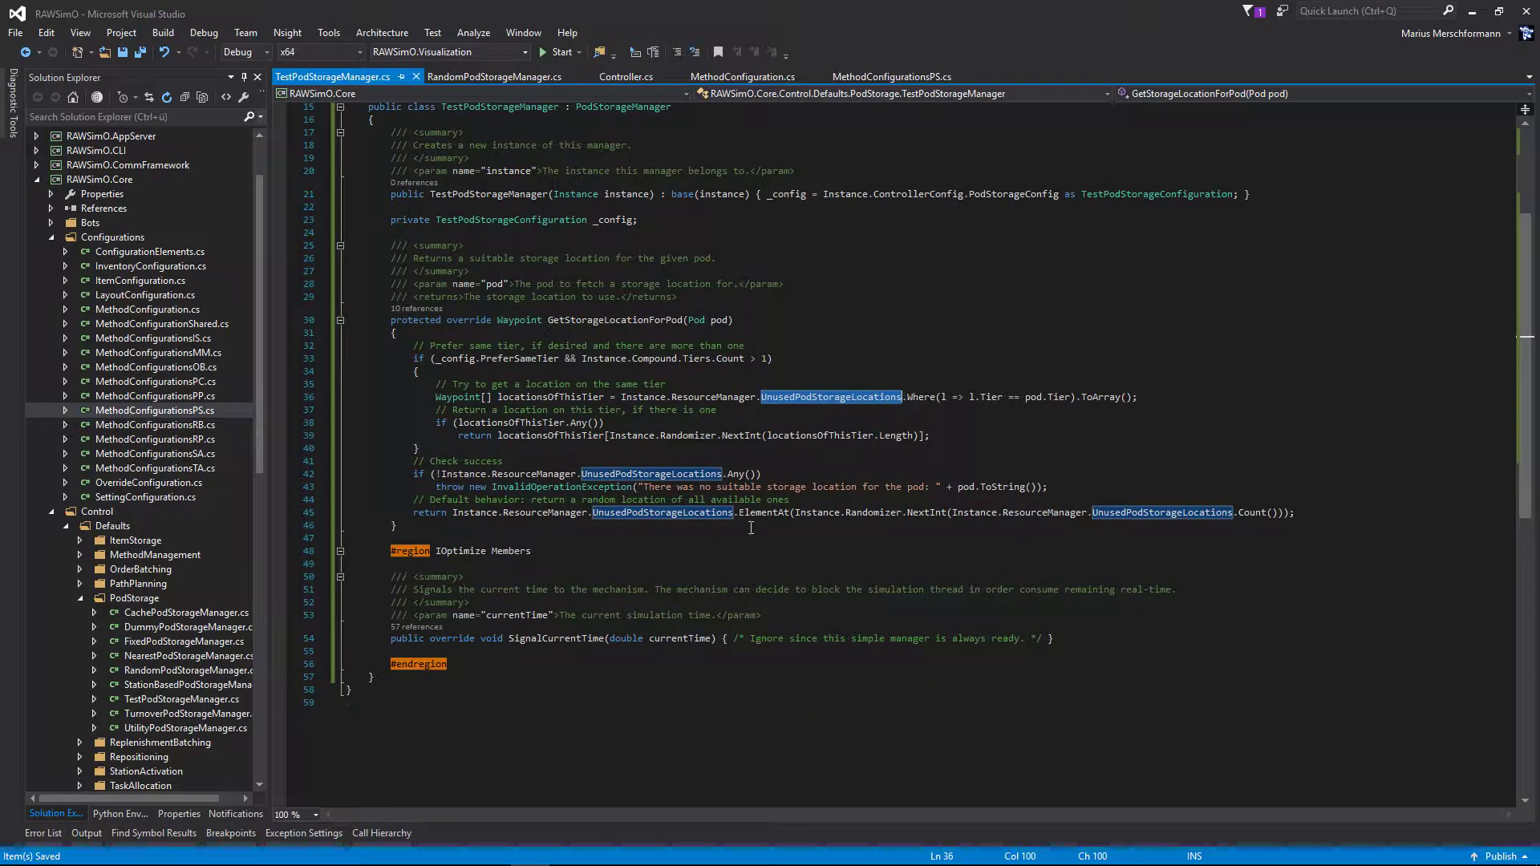
scroll(515, 605, "up", 1)
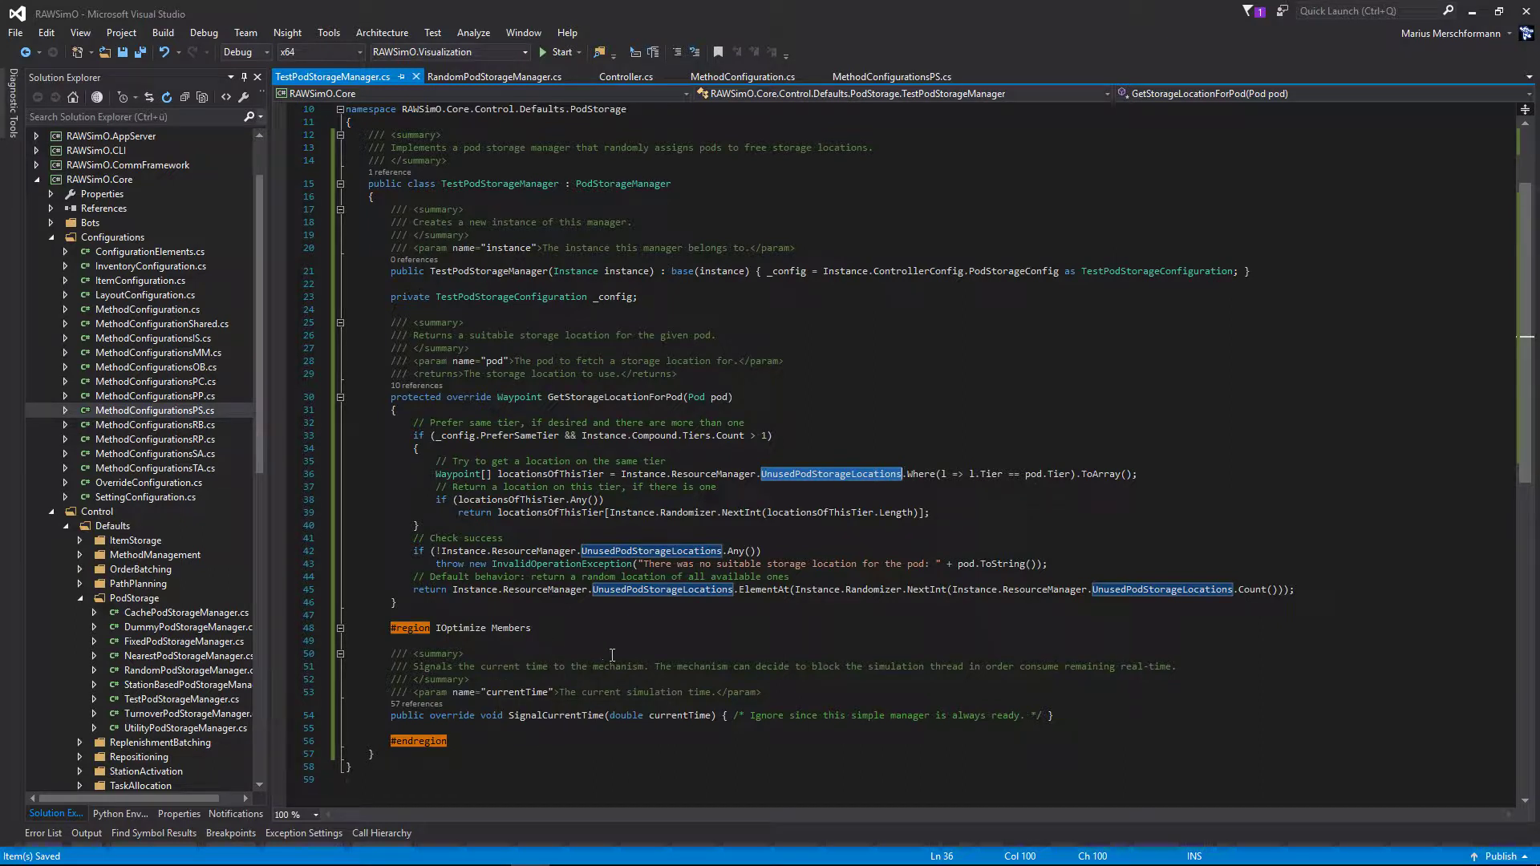
left_click(820, 398)
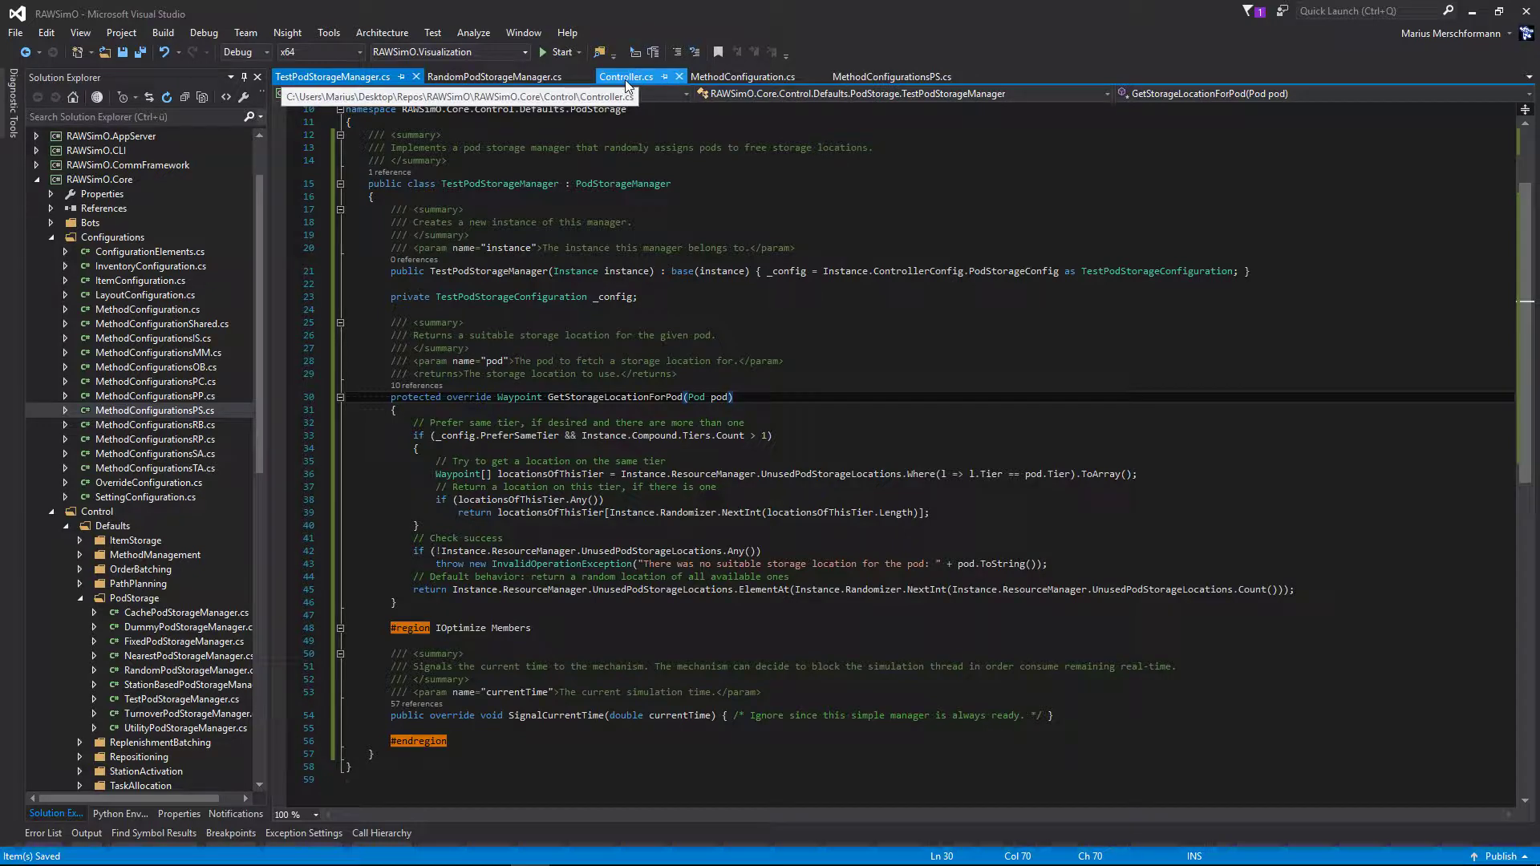
Start a PodStorageMethodType.Test case below the Random case in Controller.cs.
left_click(625, 77)
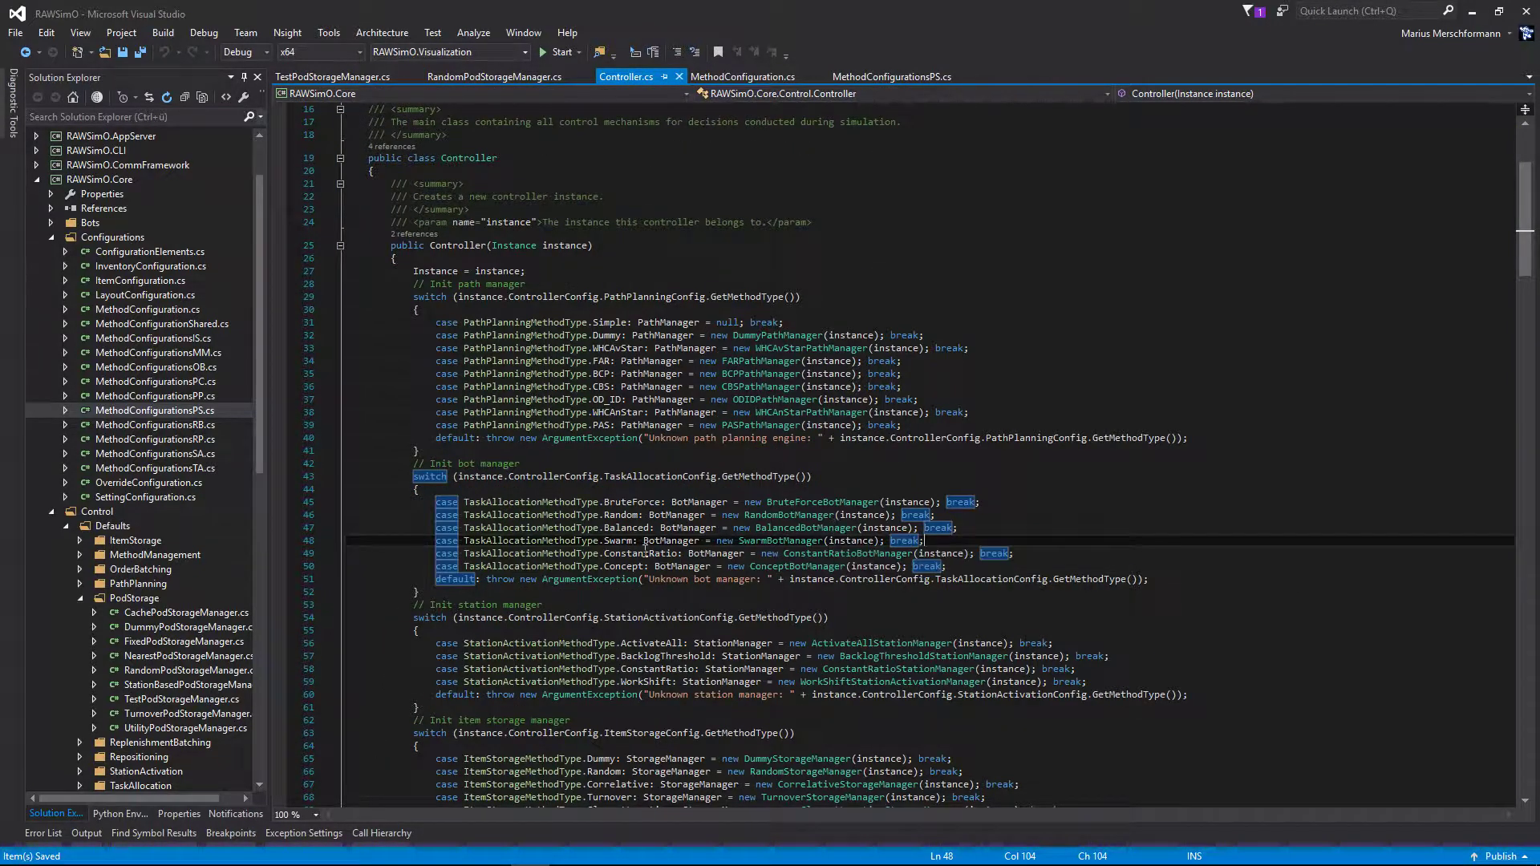
scroll(906, 544, "down", 4)
scroll(907, 544, "down", 4)
scroll(906, 544, "down", 4)
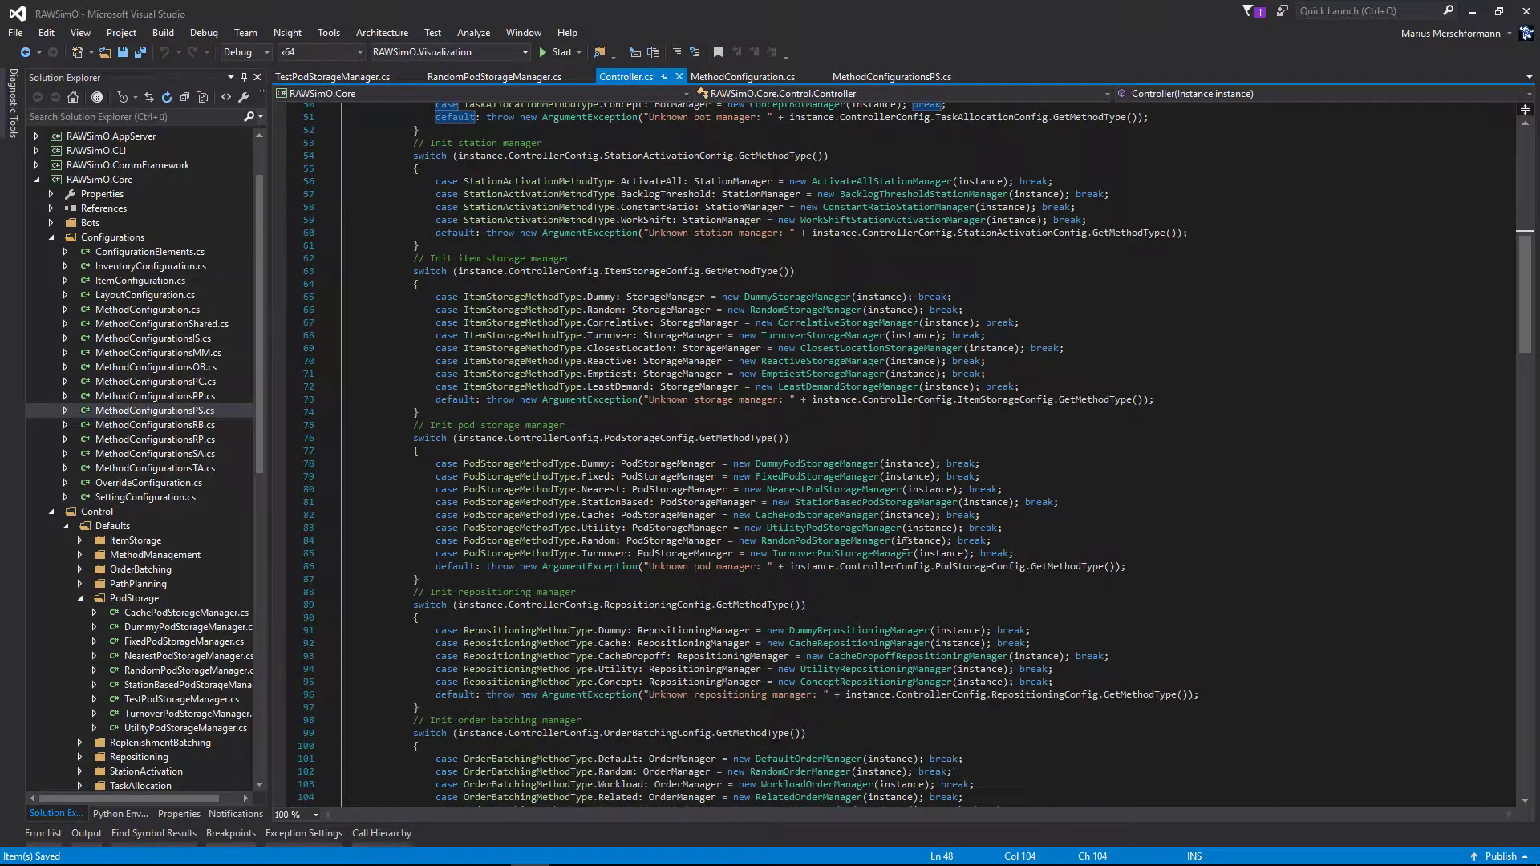
scroll(906, 544, "down", 3)
scroll(906, 543, "down", 3)
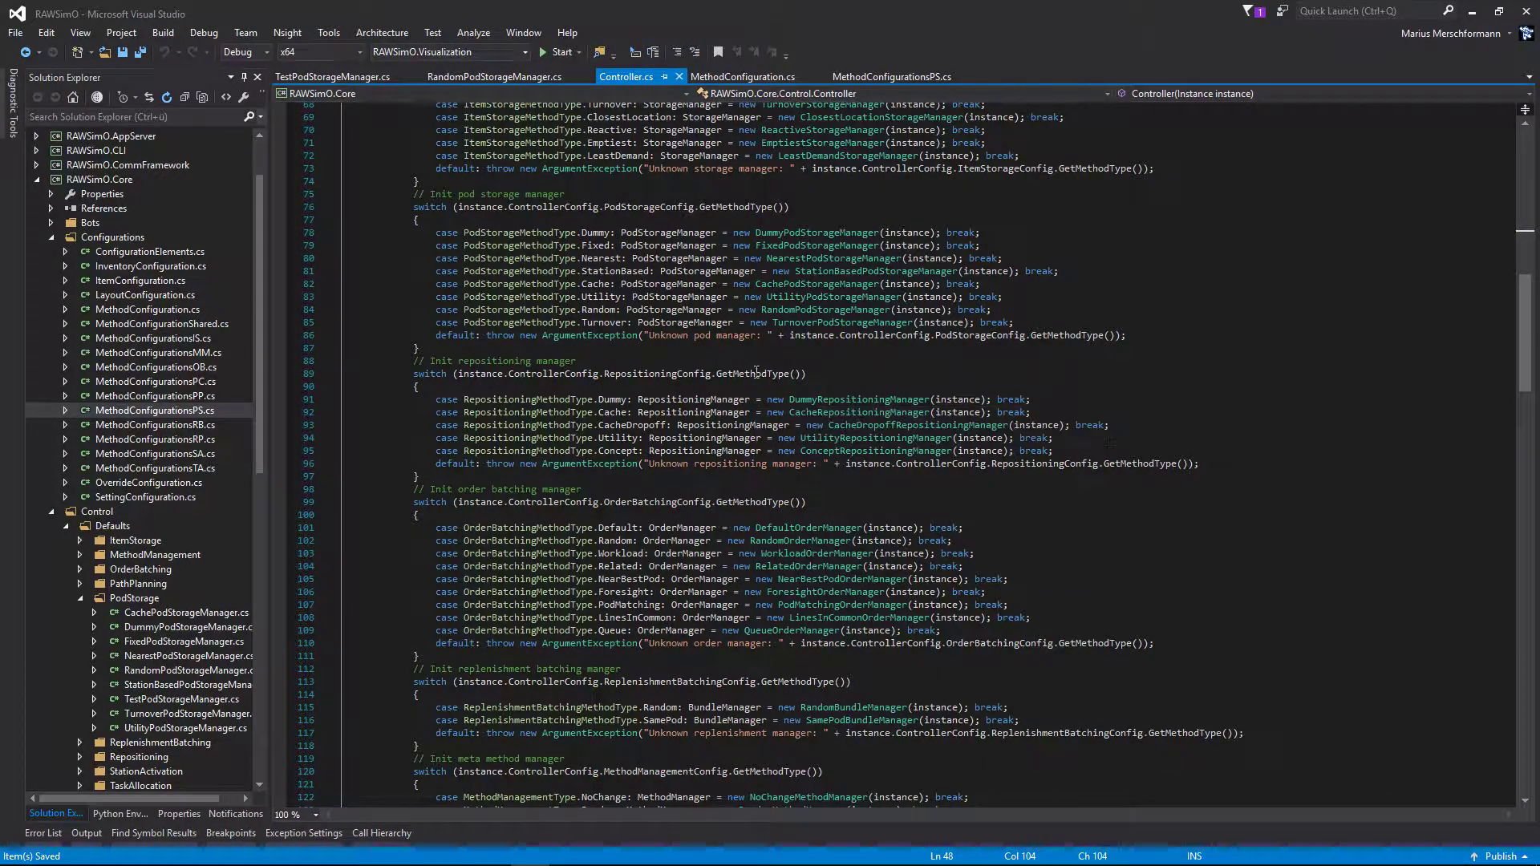
left_click(994, 310)
key("Return")
type("case PodStorageMethodType.")
key("Down")
key("Down")
key("Down")
key("Tab")
type(": ")
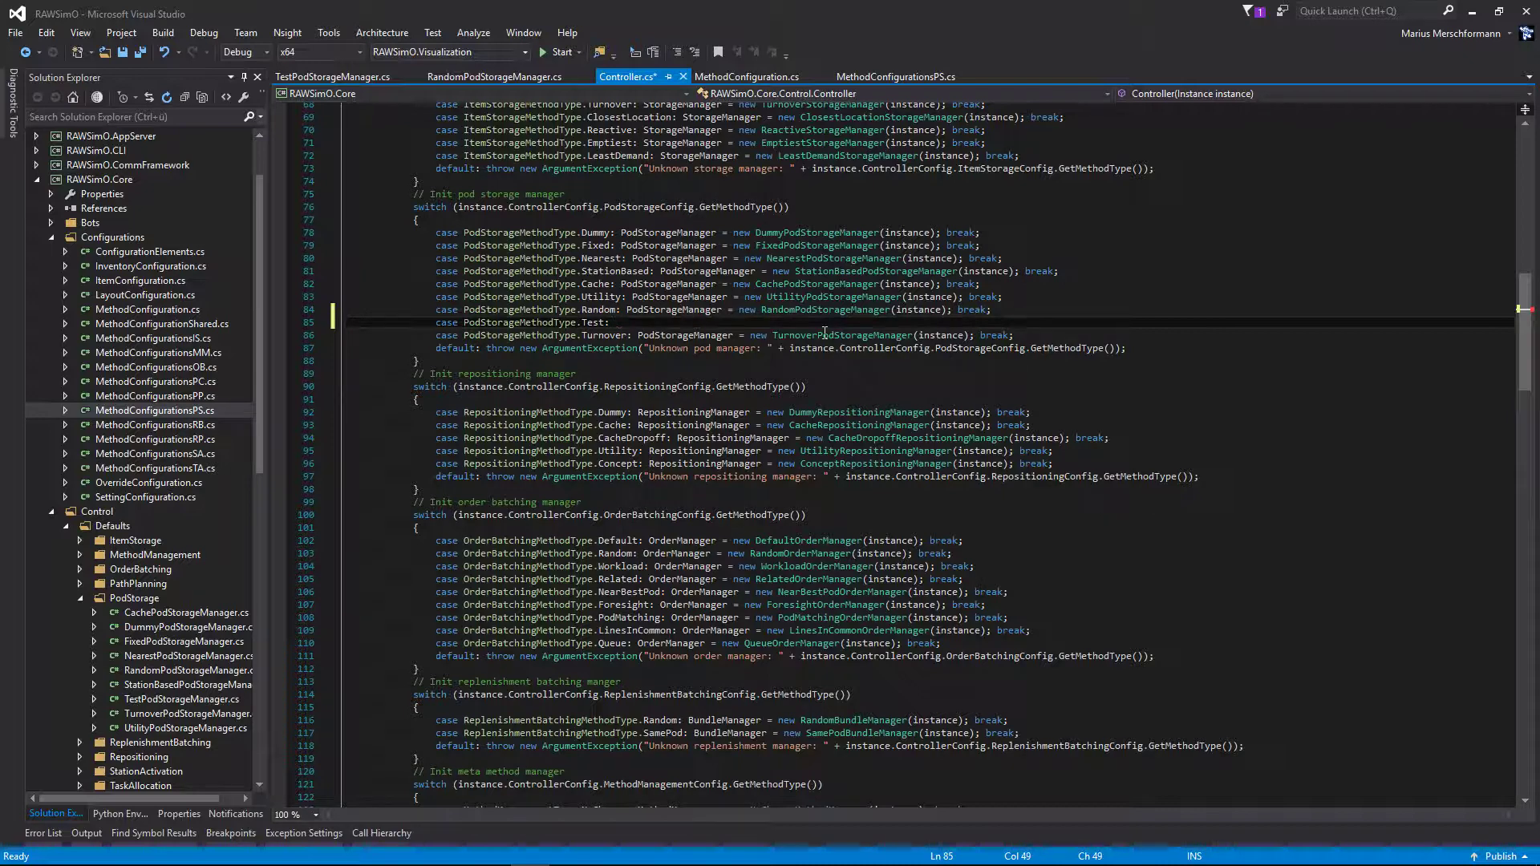
type("podst")
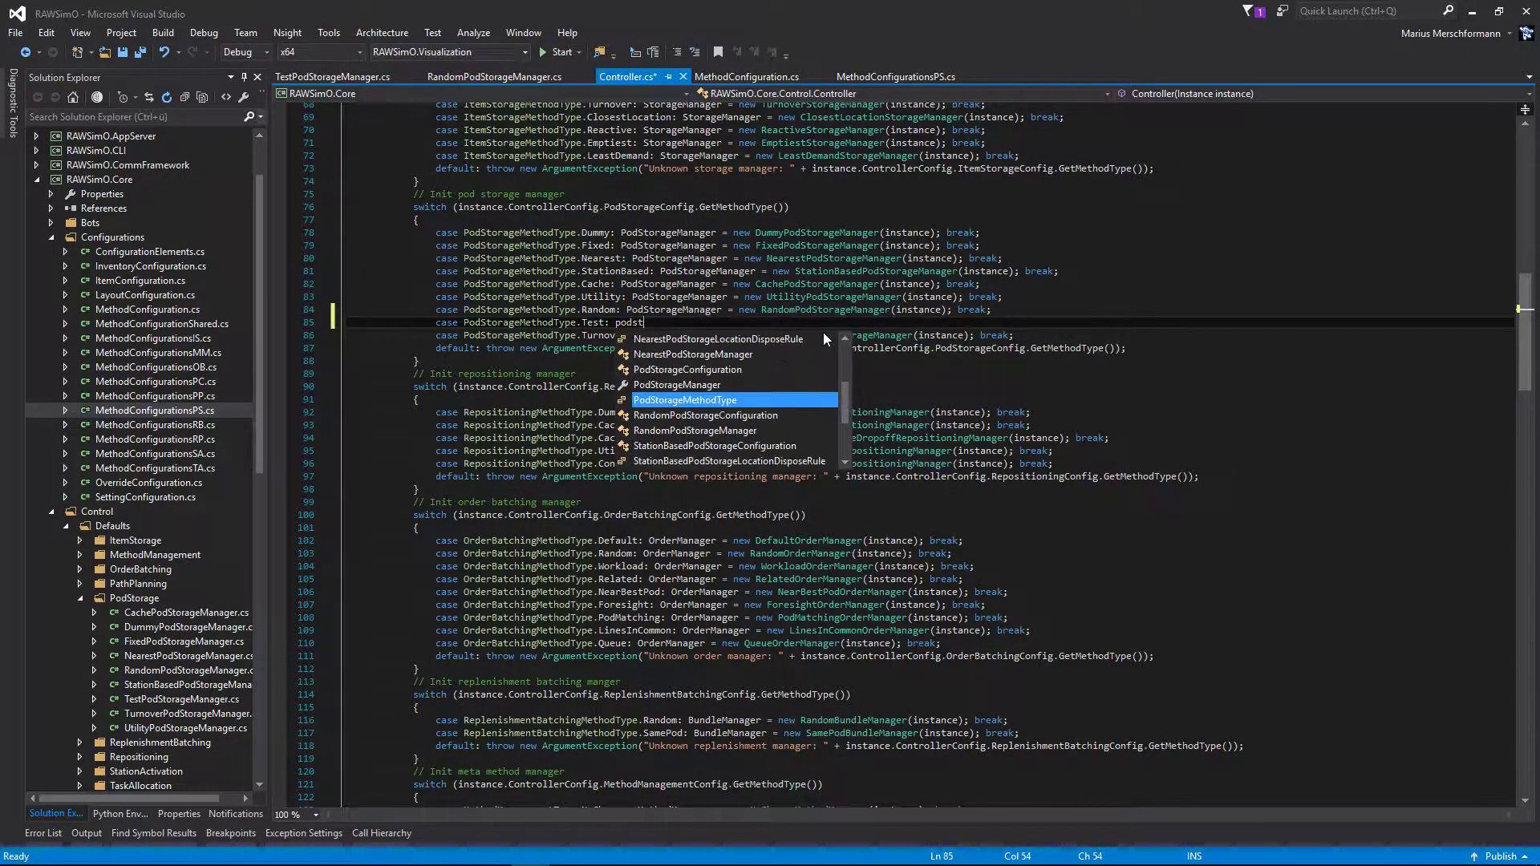
Complete the case to create a new TestPodStorageManager(instance) with break, and save.
key("Tab")
type("= new TestPod")
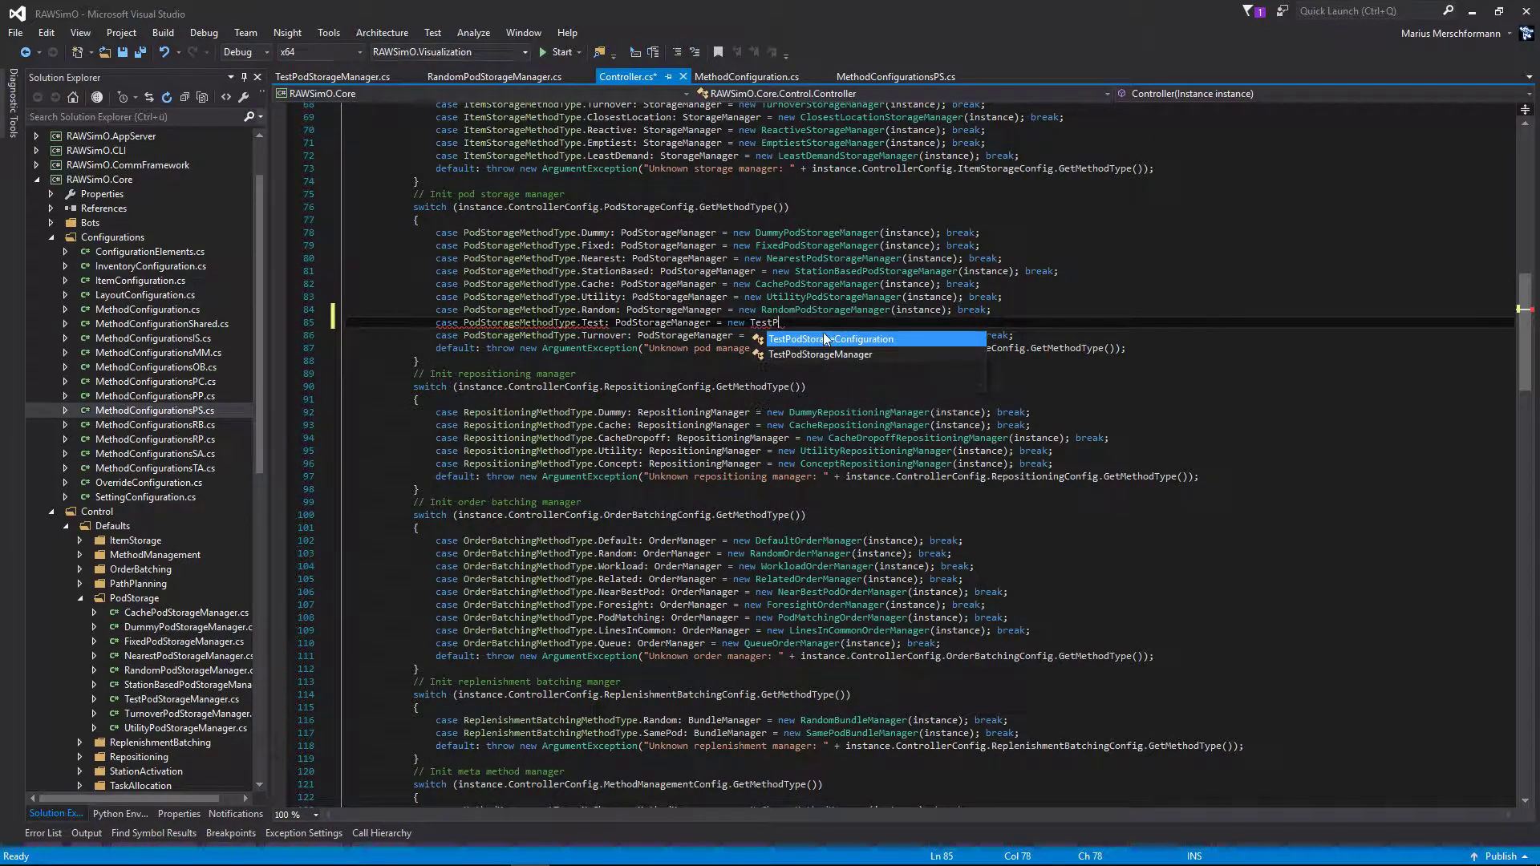
key("Tab")
type("(")
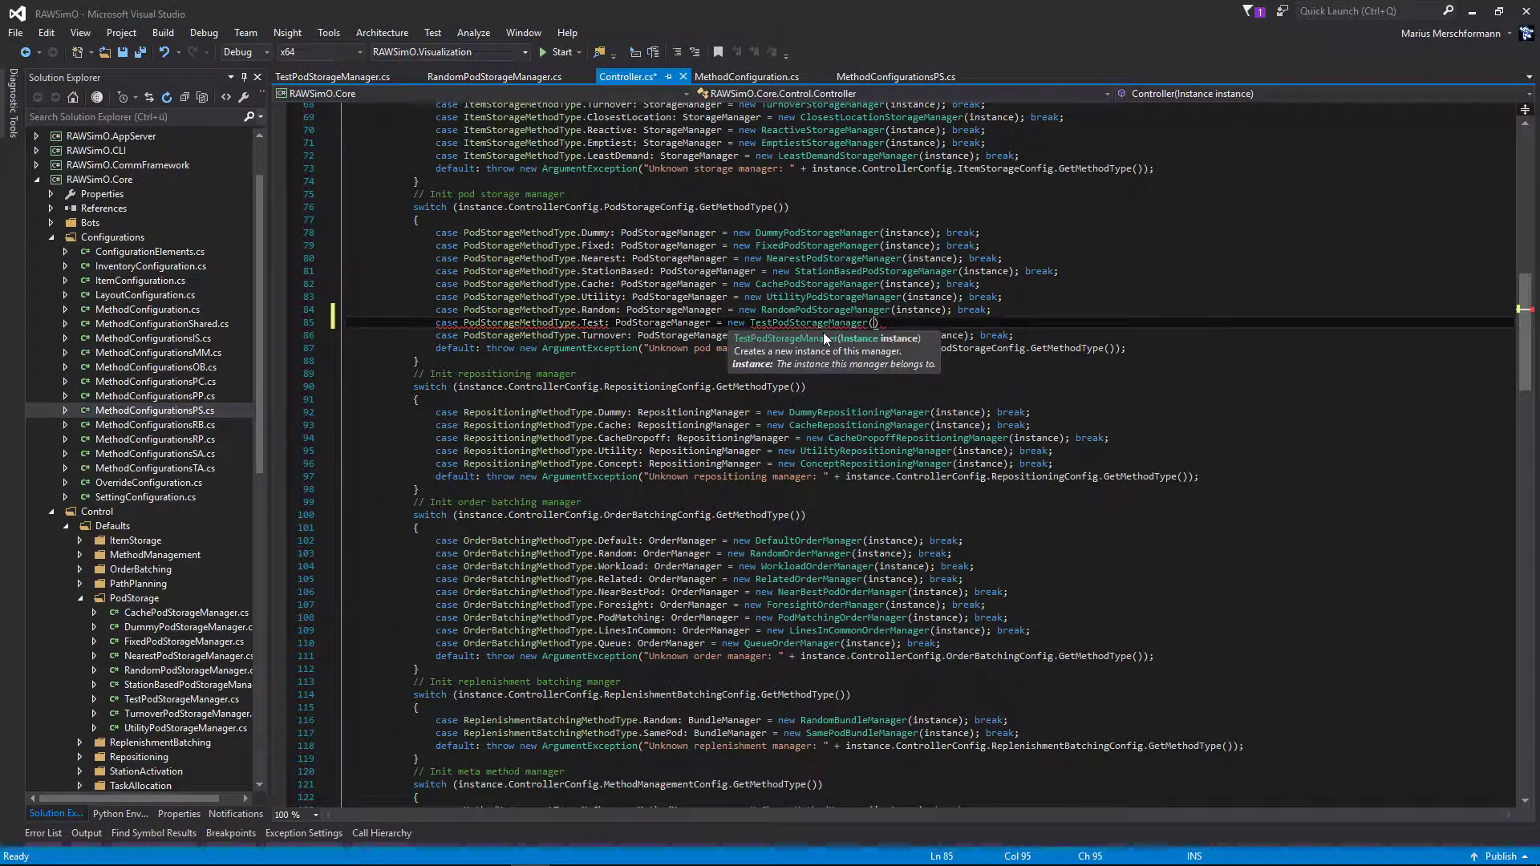
type("insta")
key("Tab")
type(");")
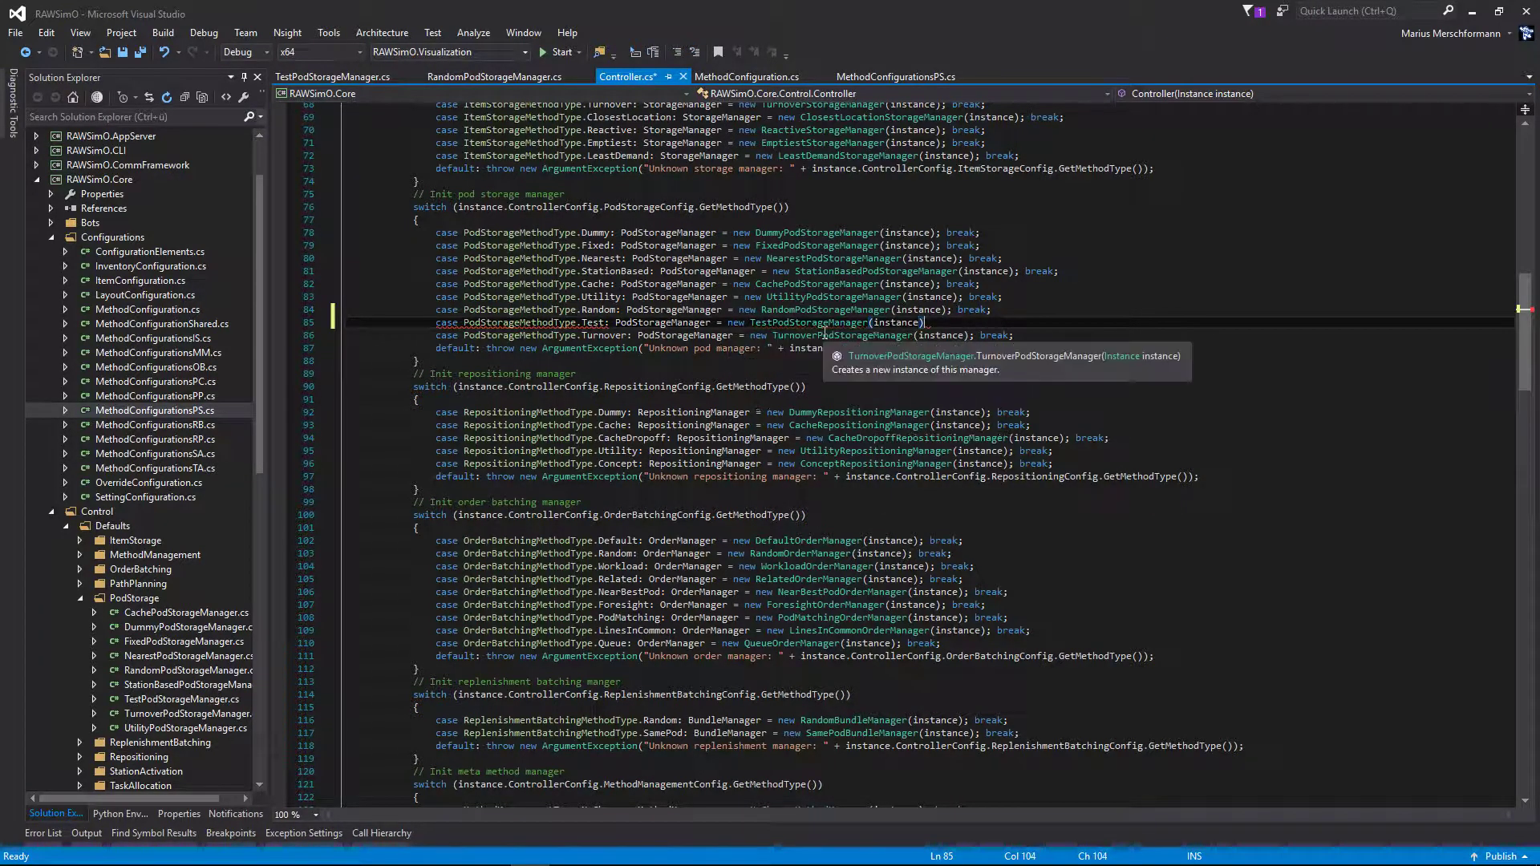
type(" bre")
key("Tab")
type(",")
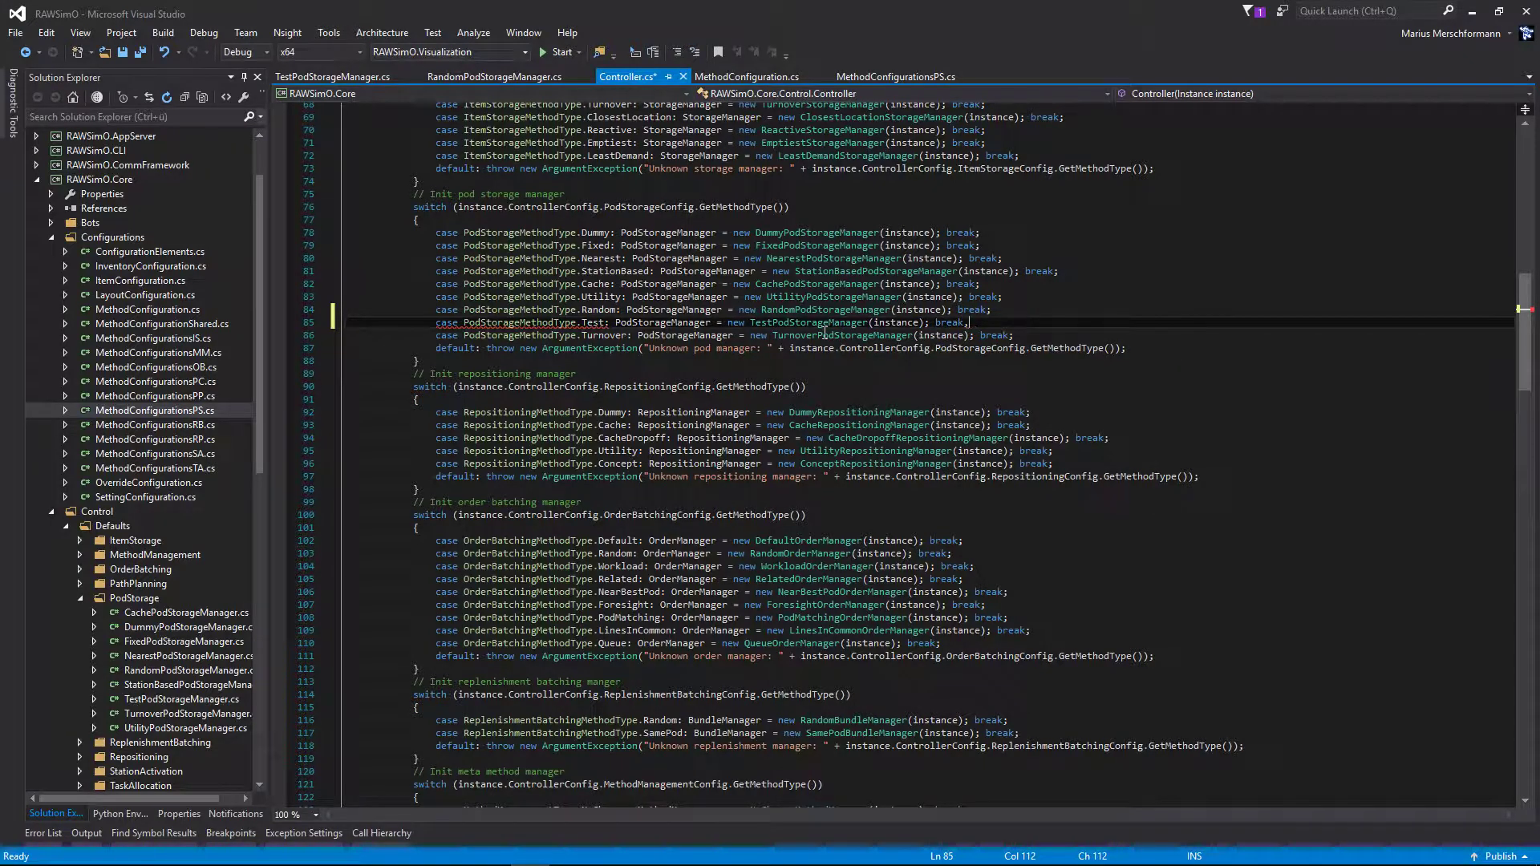
key("ctrl+s")
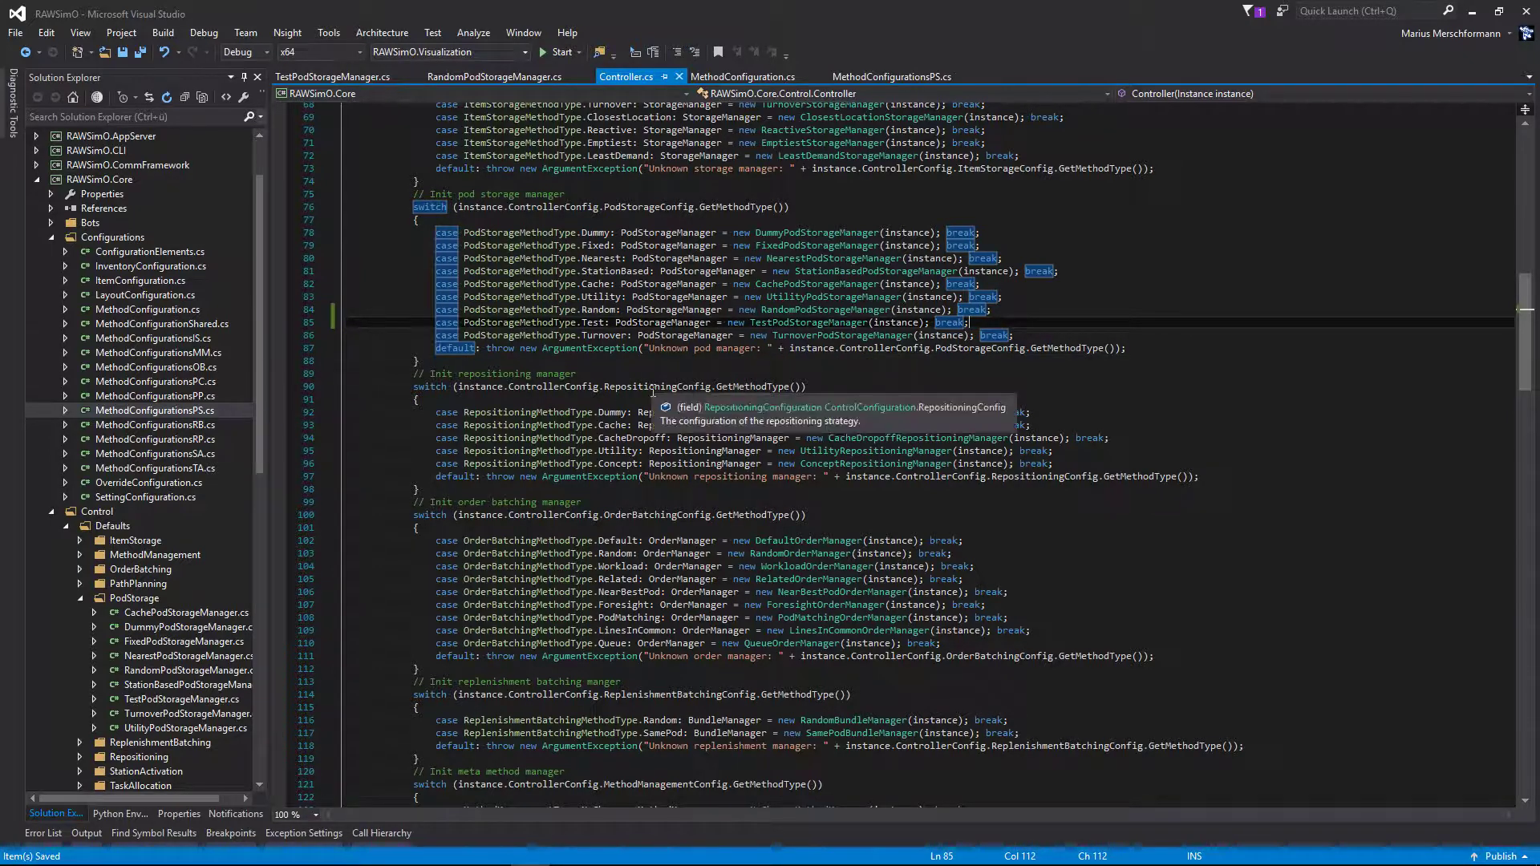
Browse MethodConfiguration.cs and MethodConfigurationsPS.cs and select the PodStorageConfiguration base class name.
key("ctrl+Tab")
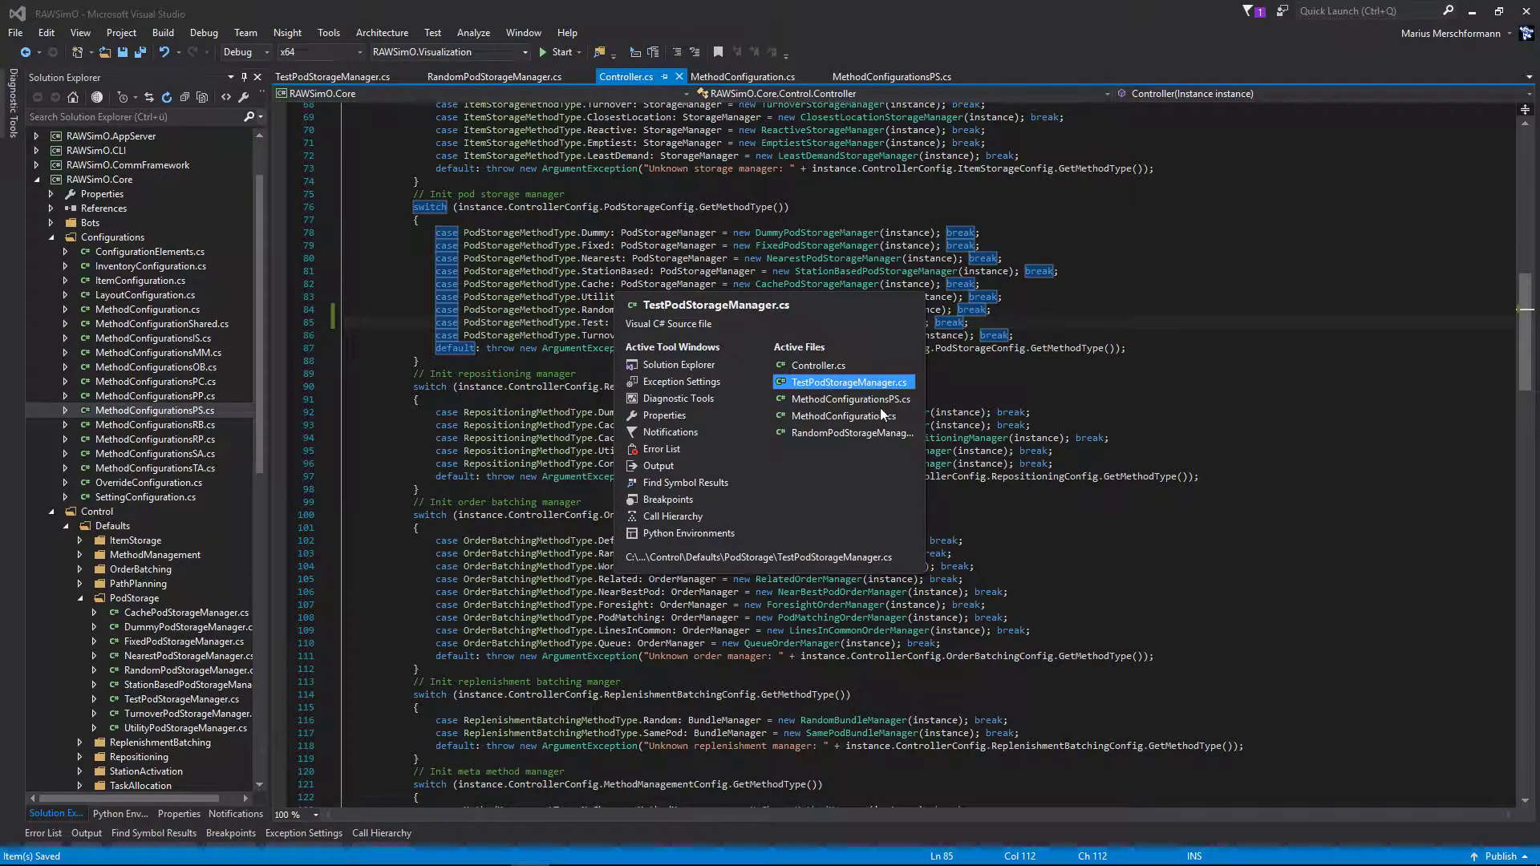
left_click(842, 416)
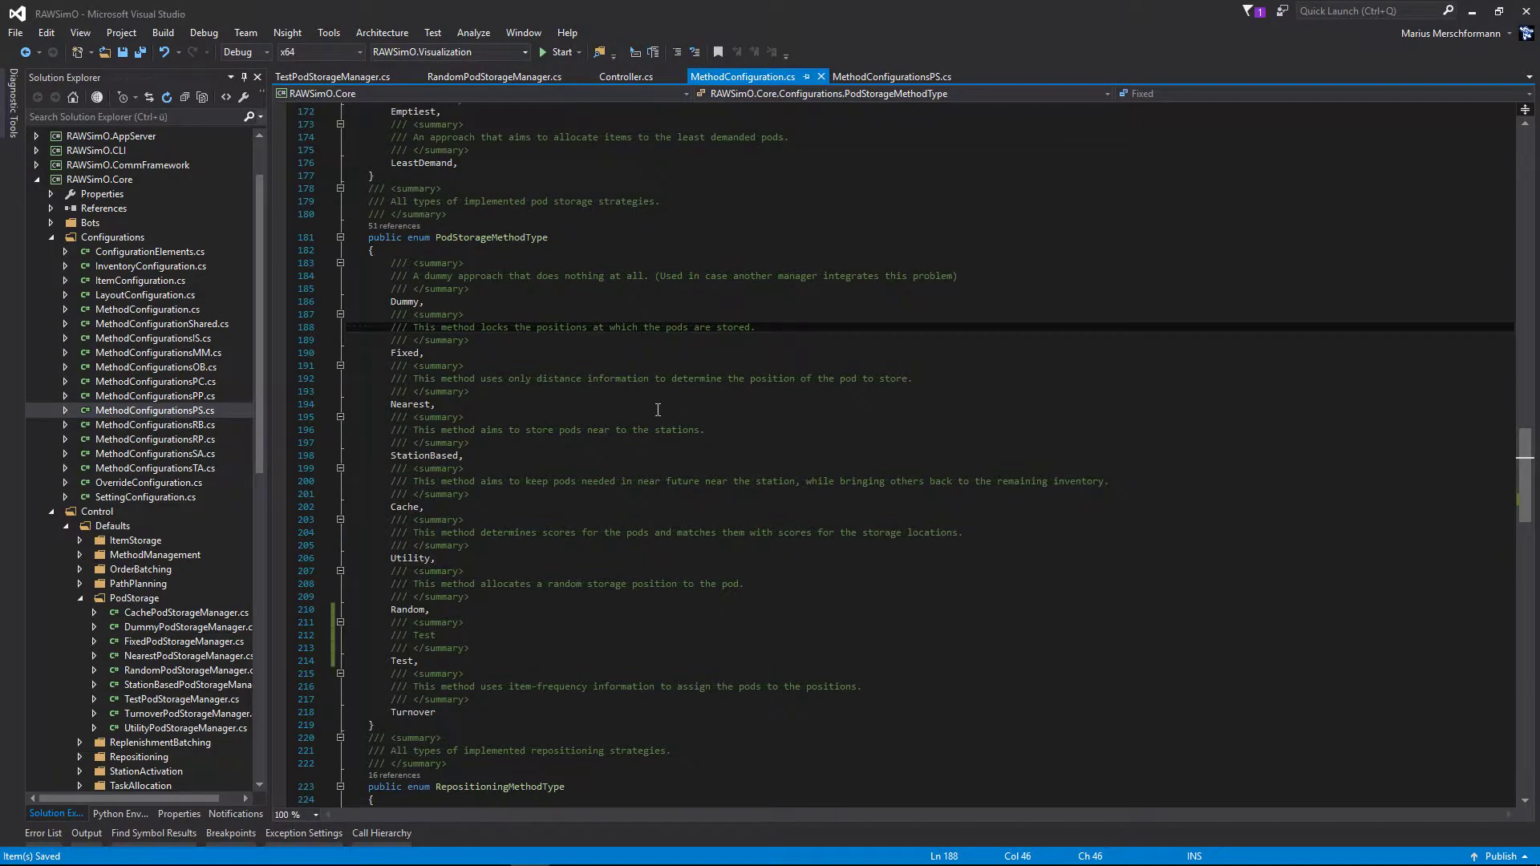
scroll(657, 413, "up", 3)
key("ctrl+Tab")
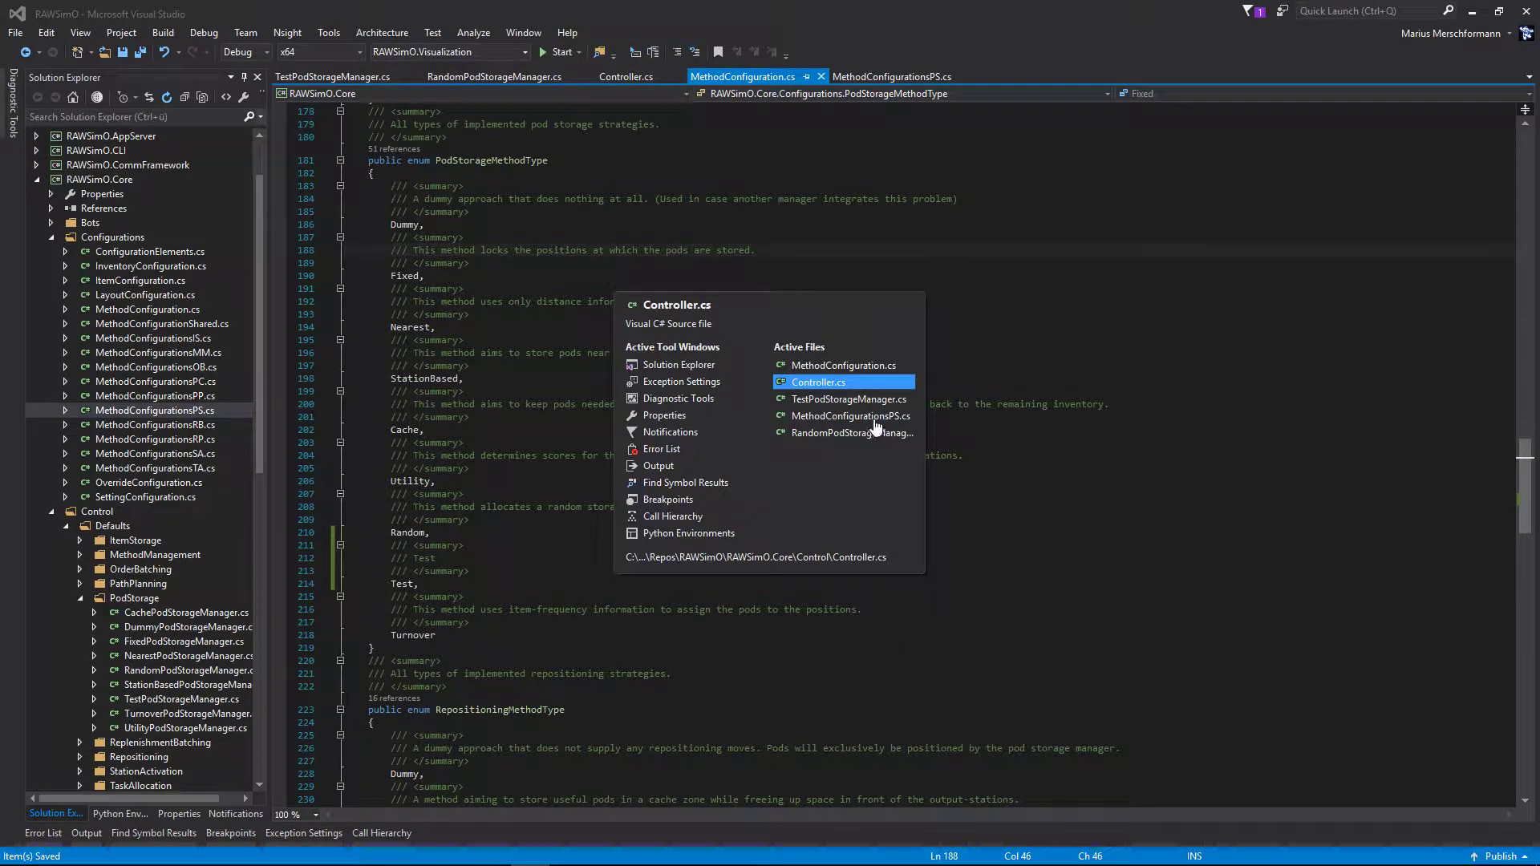
left_click(849, 417)
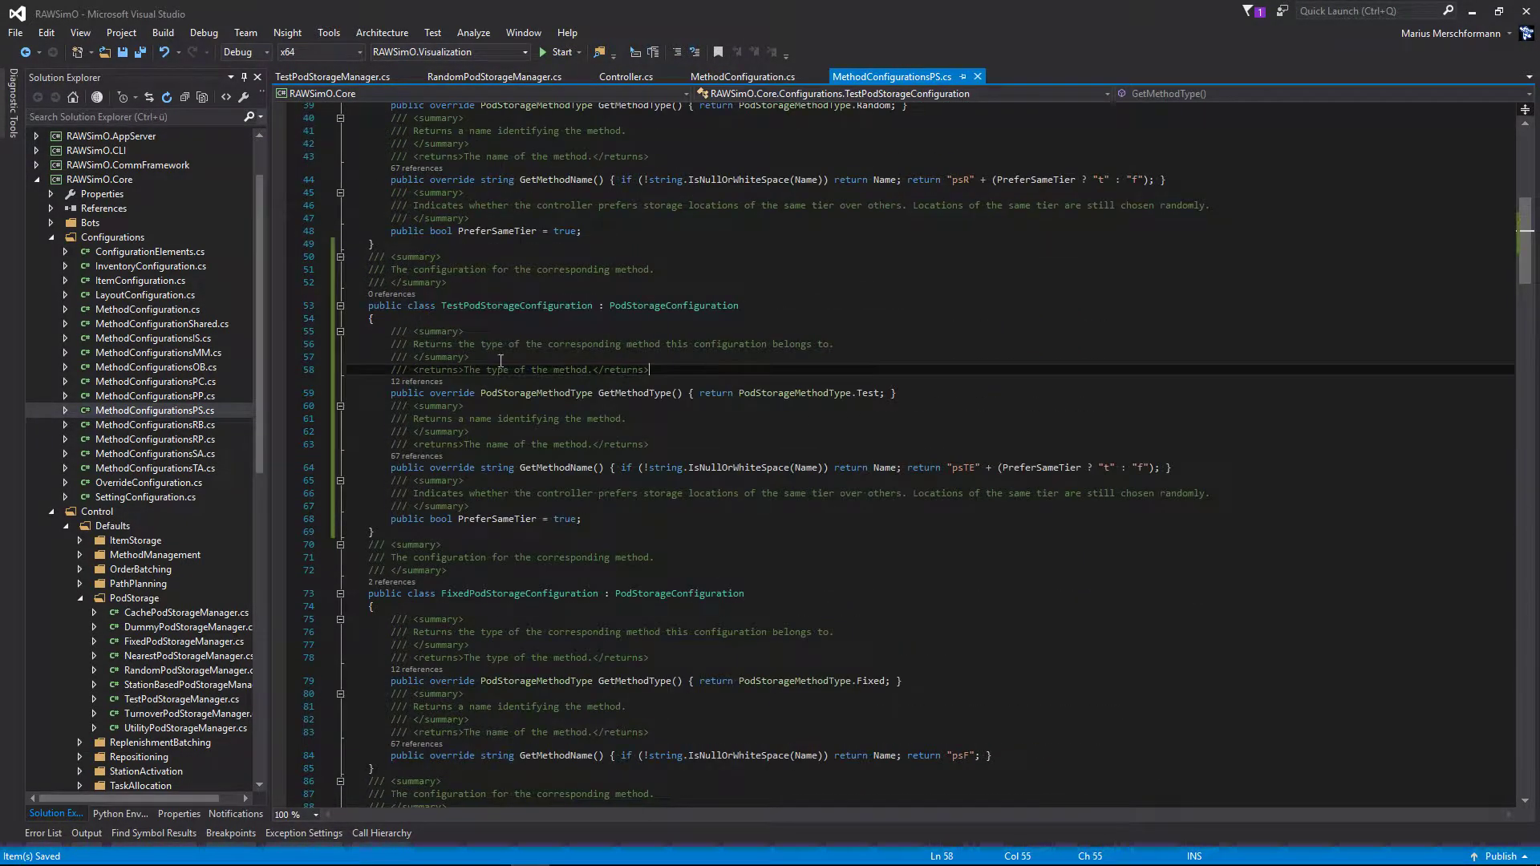
double_click(532, 304)
scroll(582, 424, "up", 1)
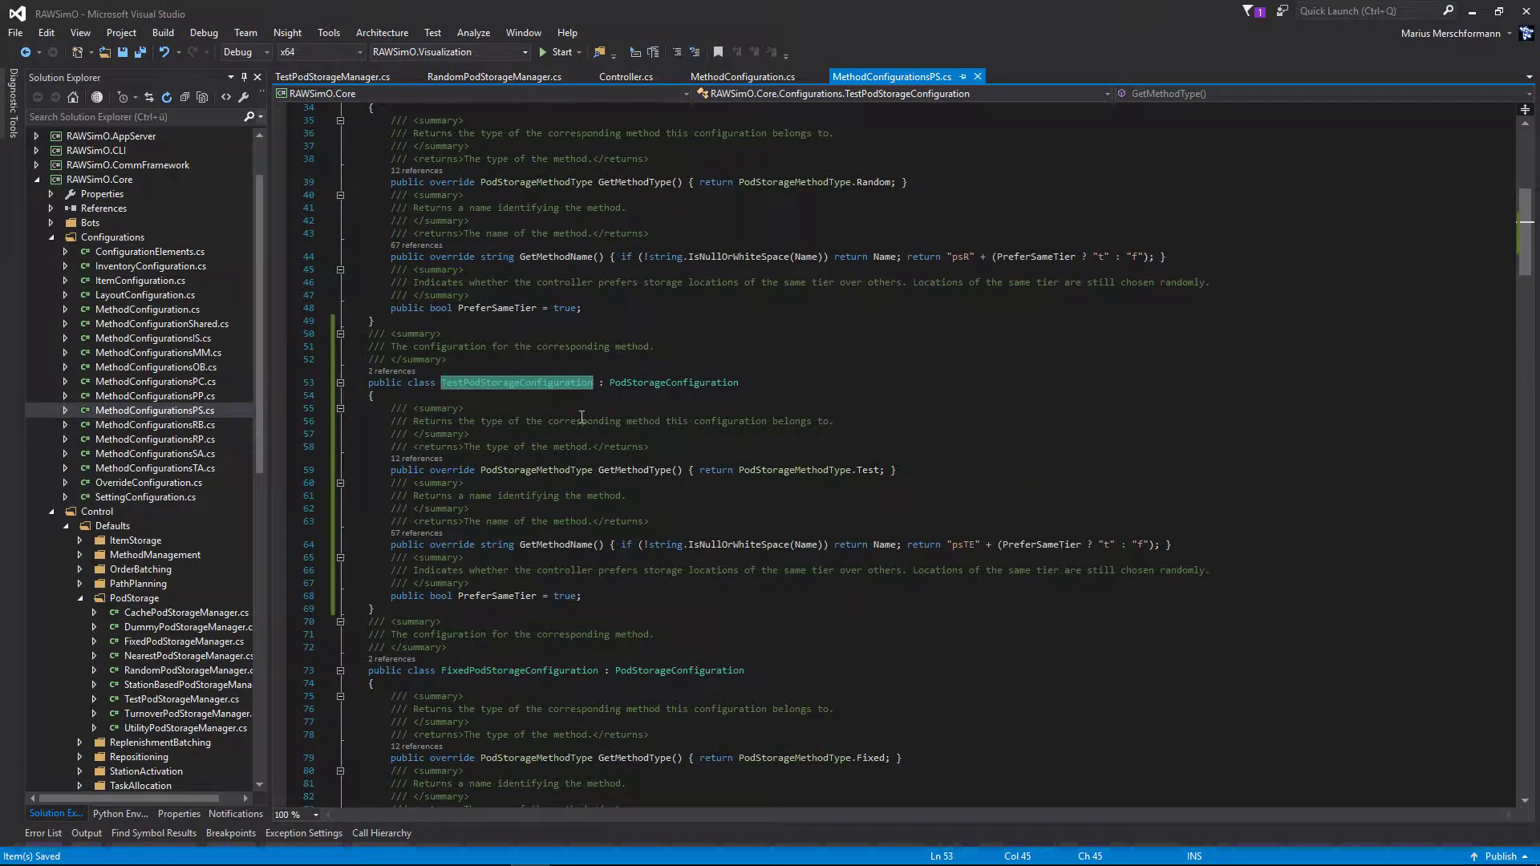
mouse_move(518, 383)
double_click(674, 382)
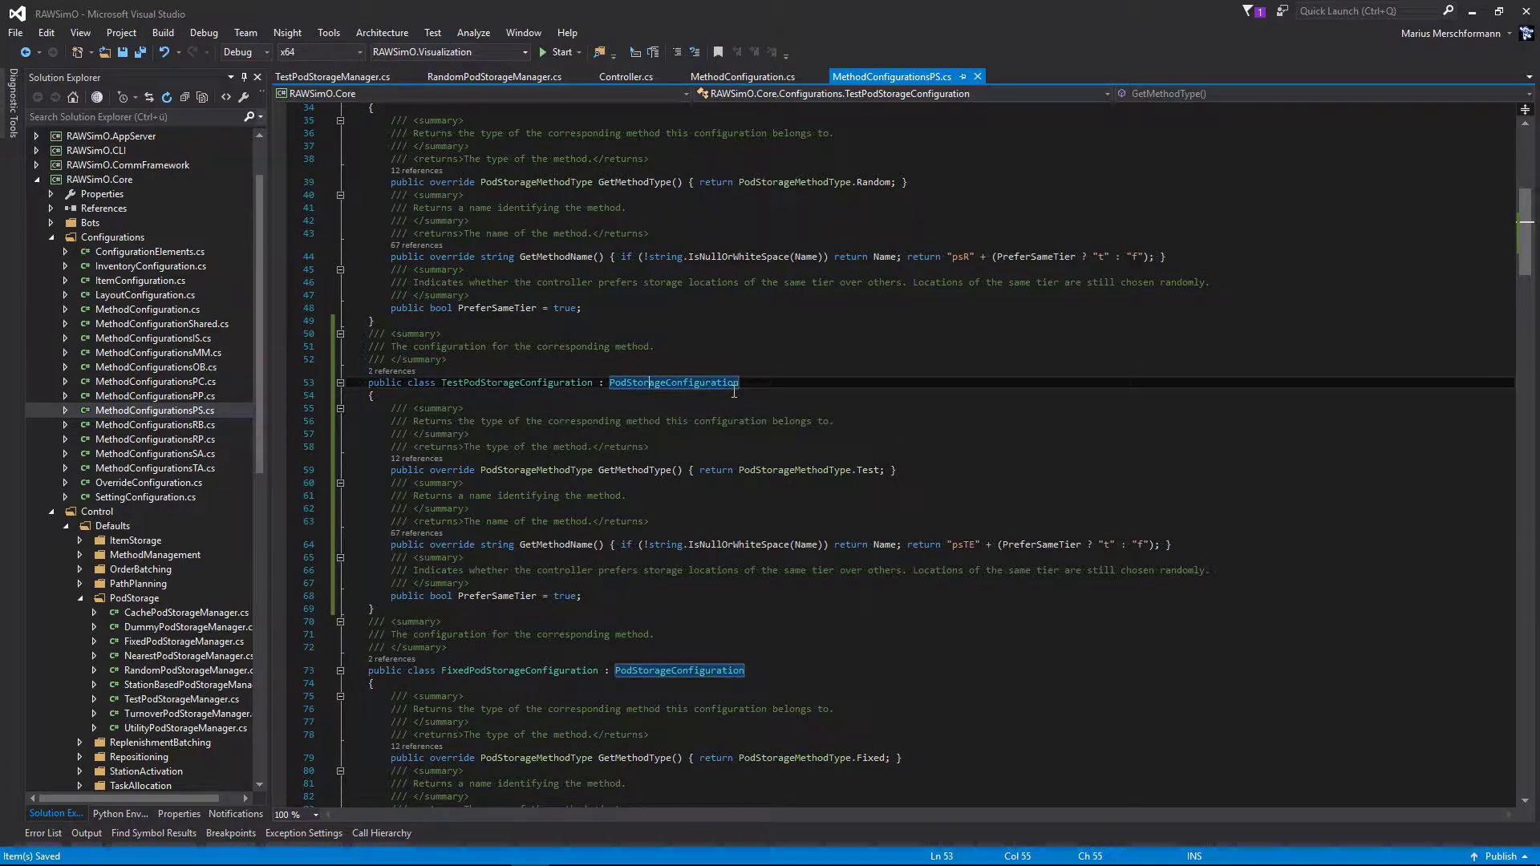
Go to the PodStorageConfiguration definition and make room in its XmlInclude list.
key("F12")
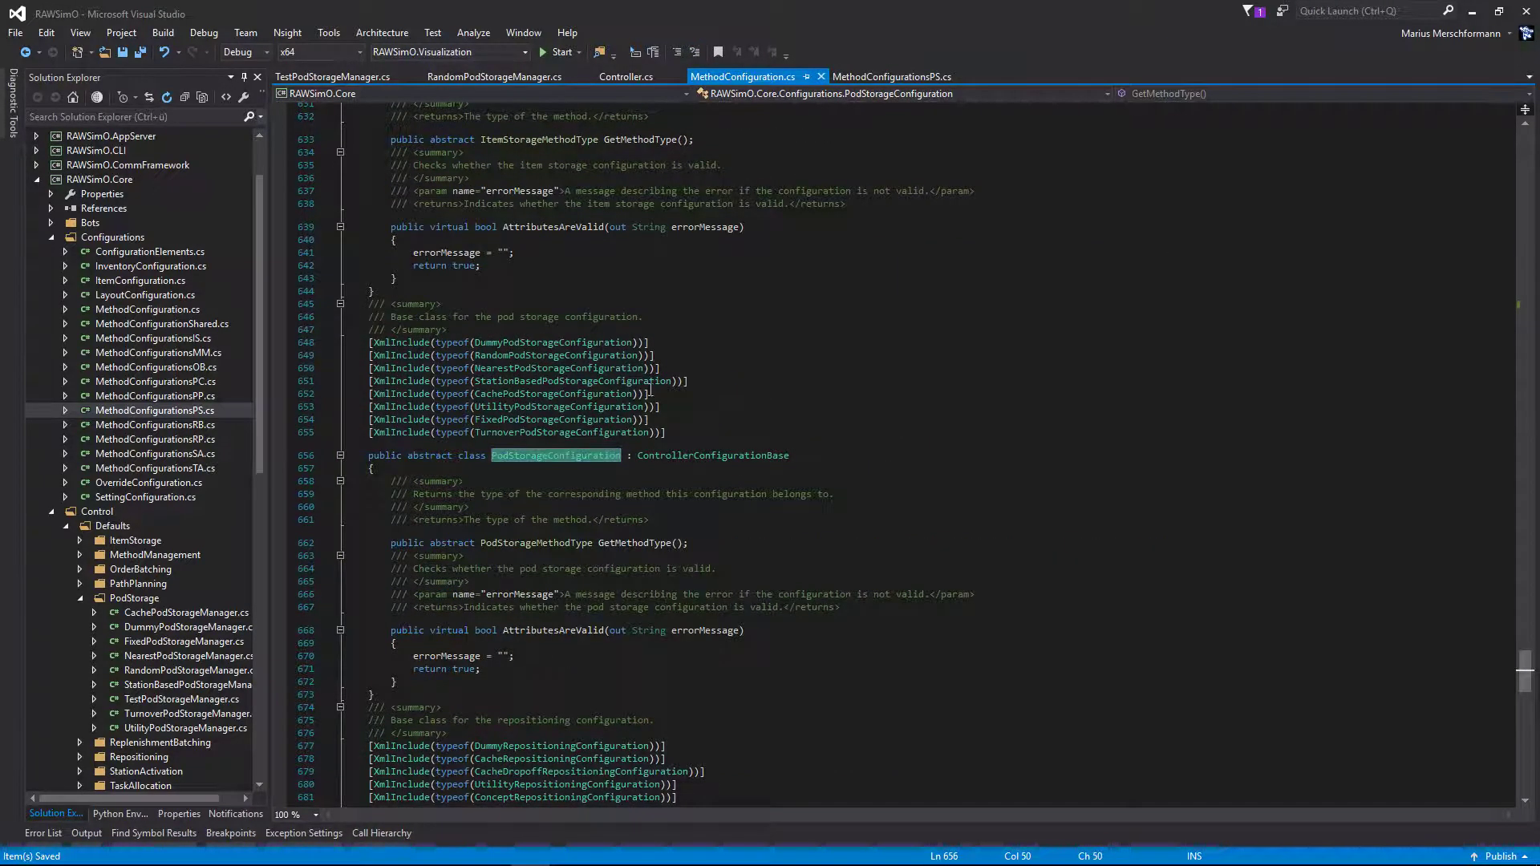
left_click(817, 424)
key("Down")
key("Up")
key("Up")
key("Up")
key("Home")
key("Return")
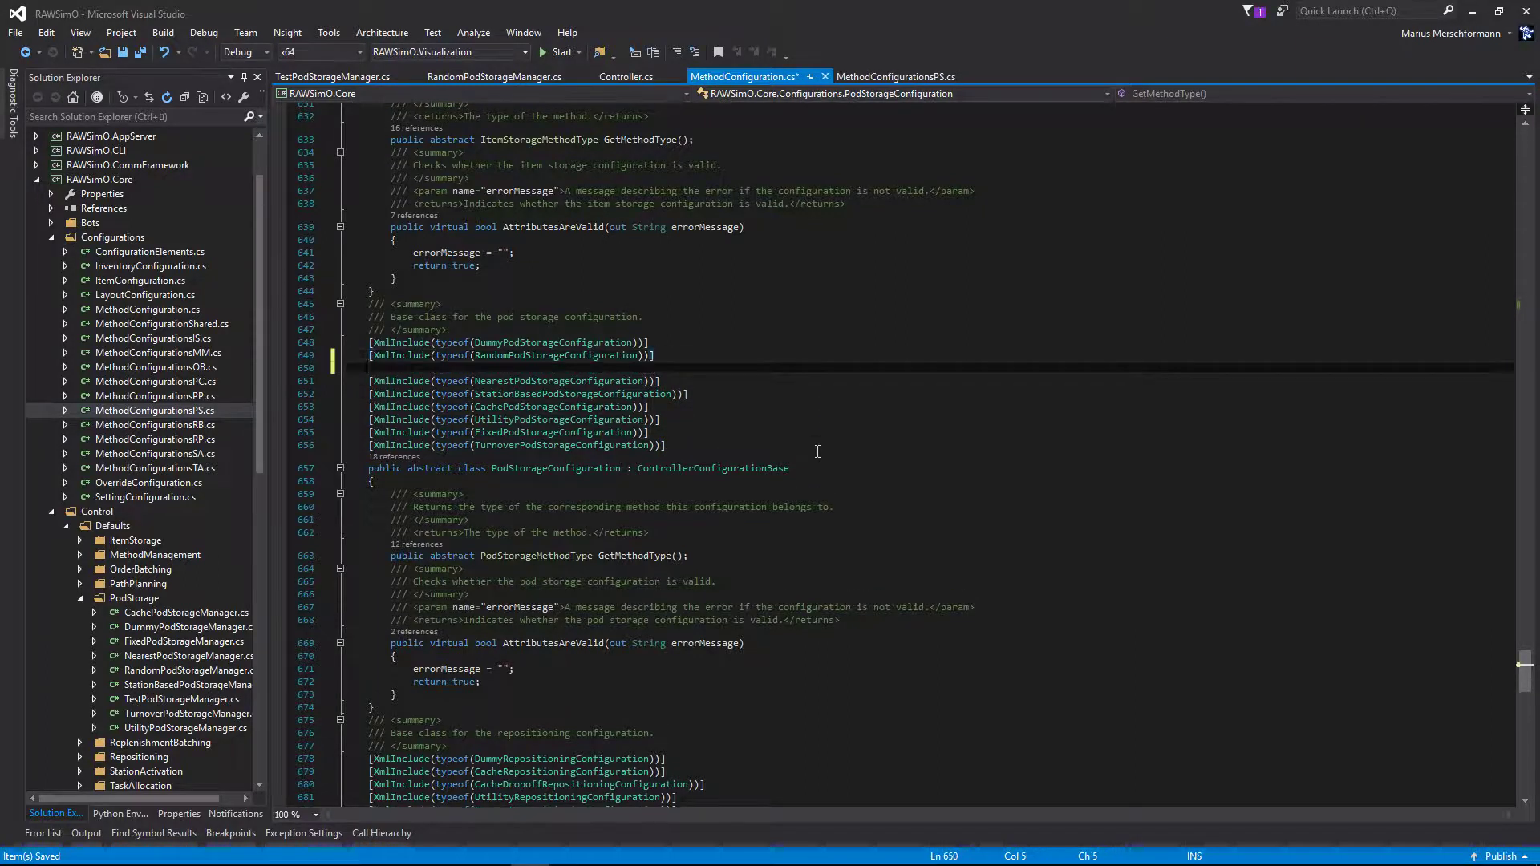
type("[")
type("Xml")
Register TestPodStorageConfiguration with an XmlInclude attribute and save MethodConfiguration.cs.
key("Tab")
type("(")
type("typeof")
type("(Test")
key("Tab")
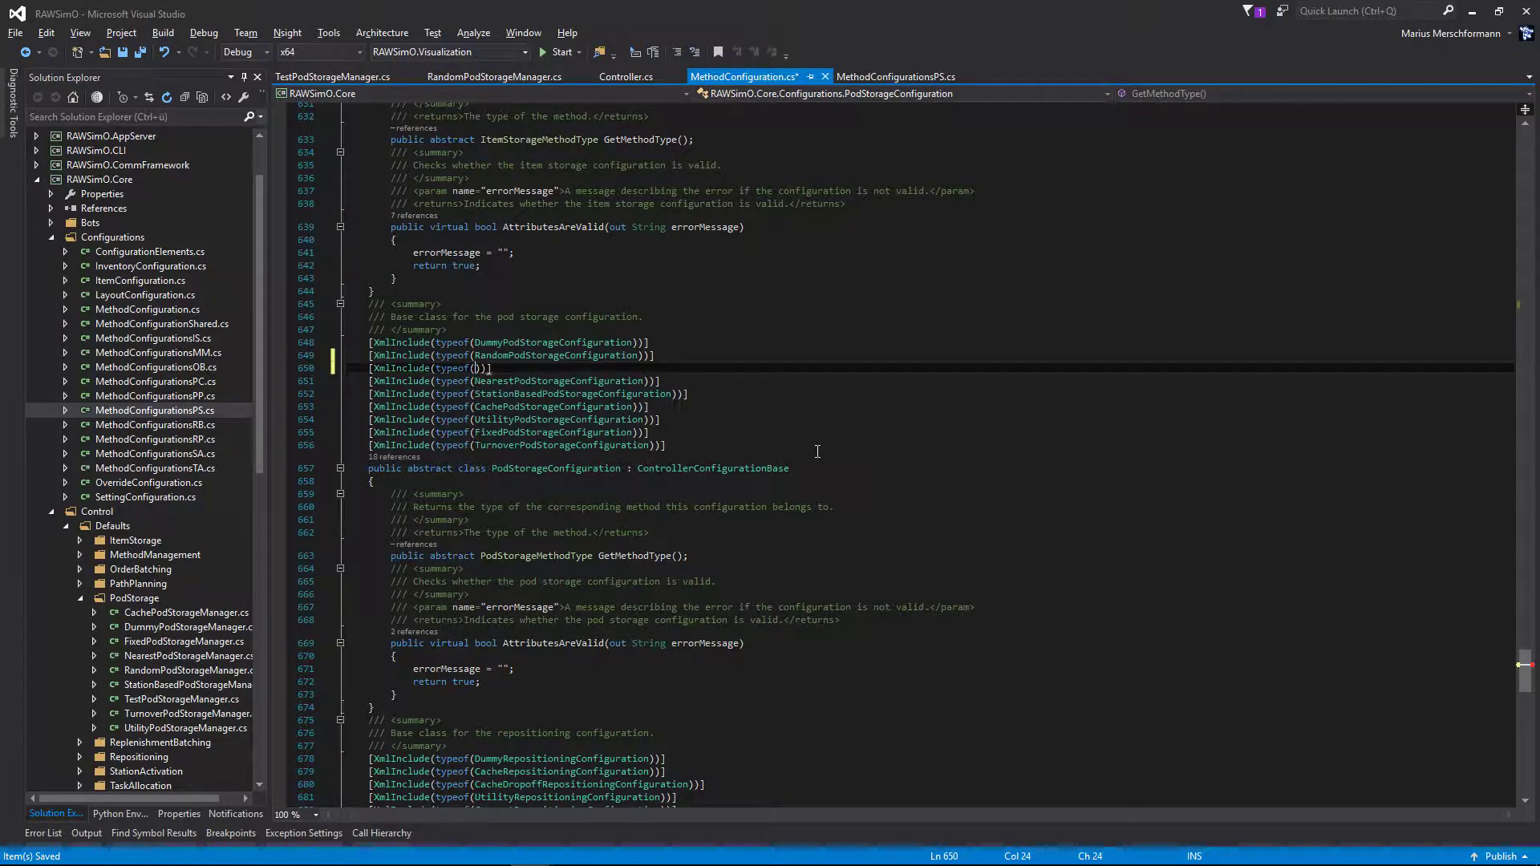
type(")")
key("ctrl+s")
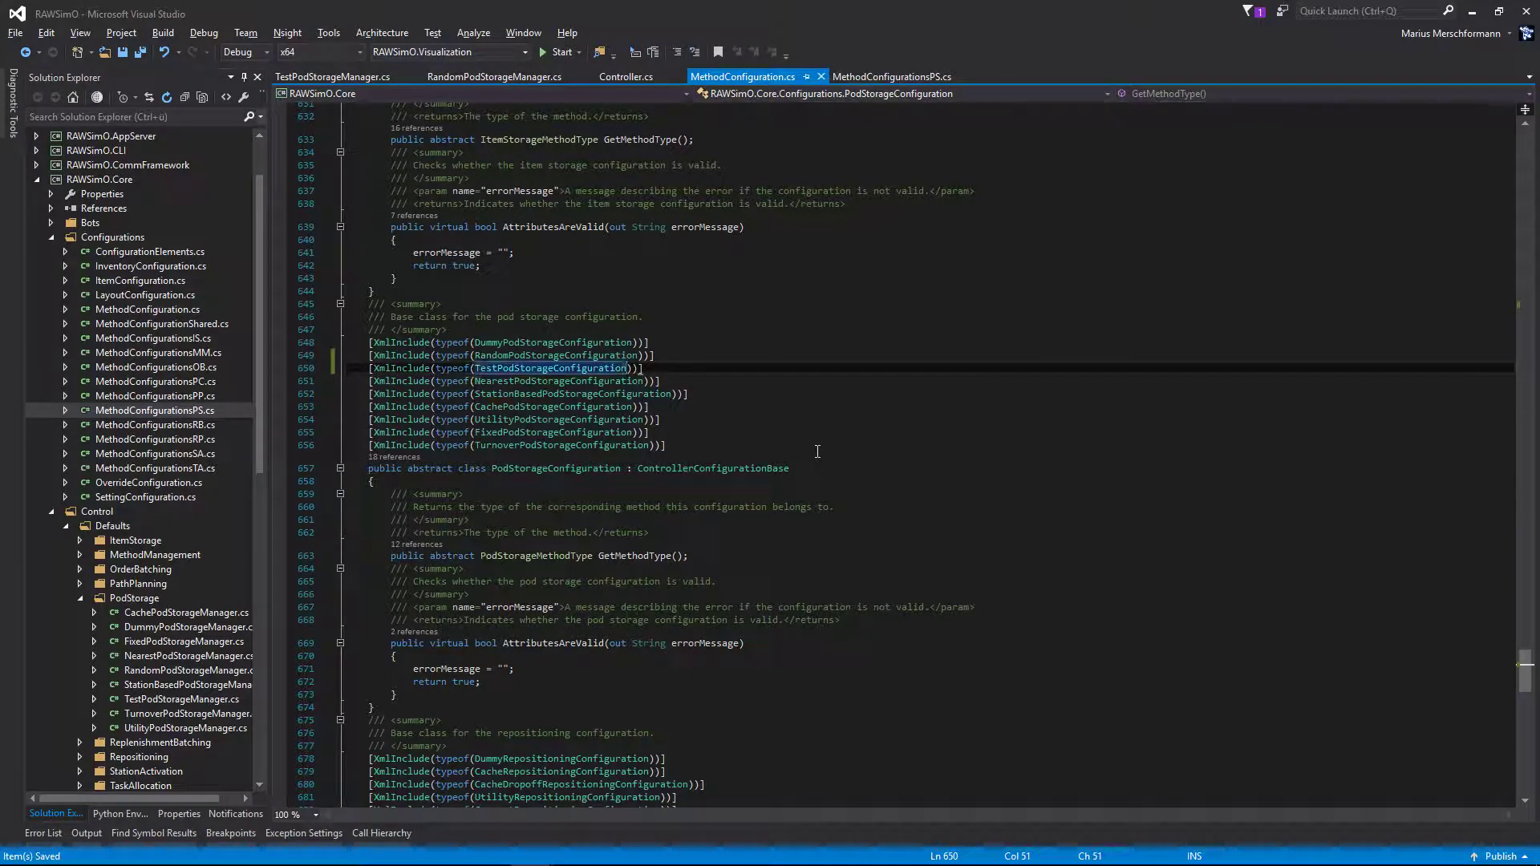
key("F12")
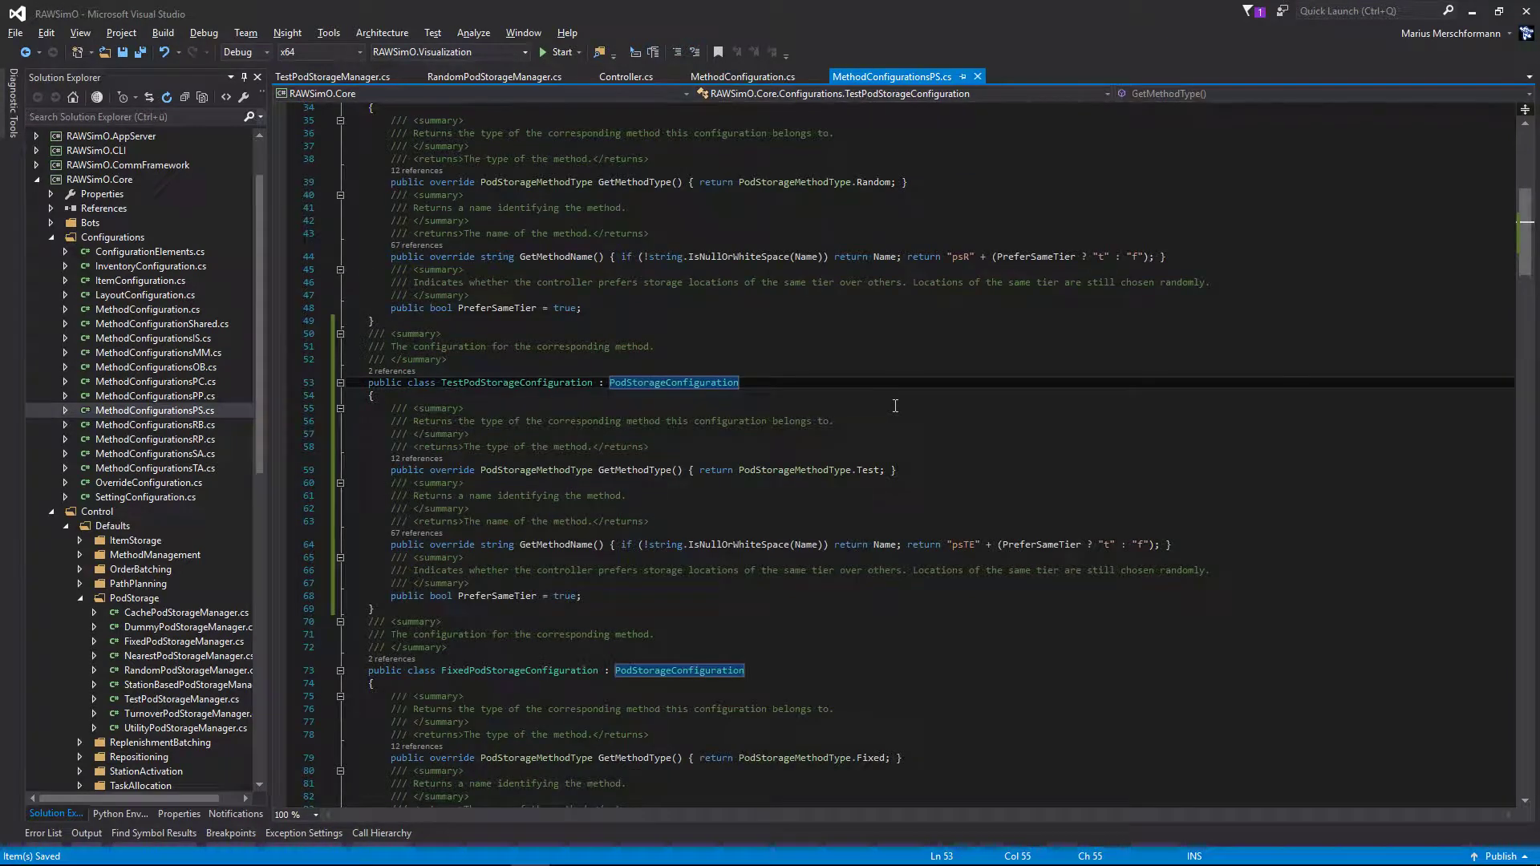
scroll(941, 511, "down", 4)
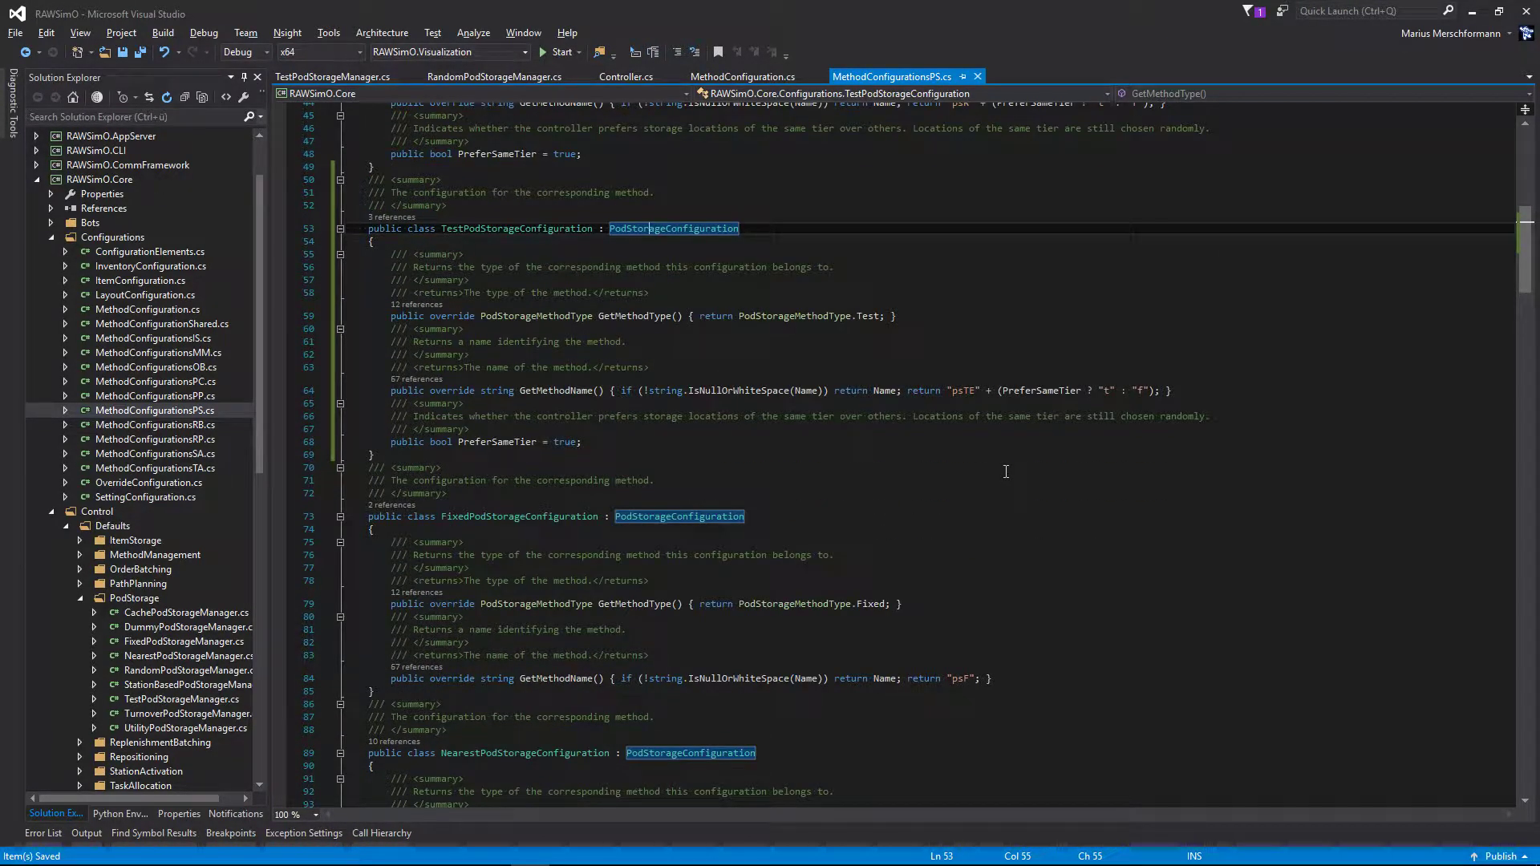
Glance at the running RAWSimO window, return to the editor and launch the solution under the debugger with F5.
key("ctrl+Tab")
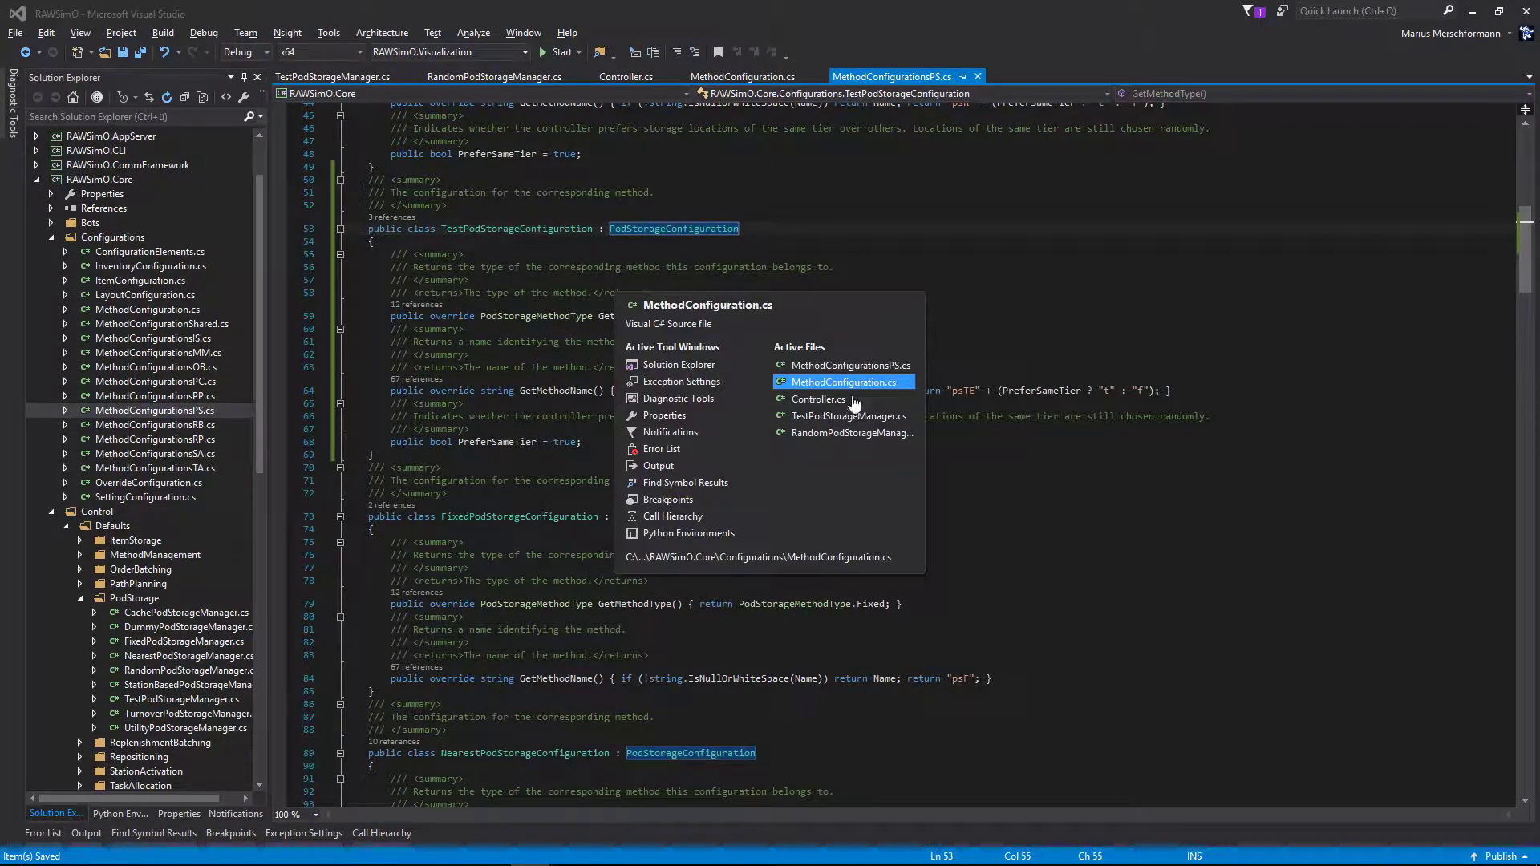
key("ctrl+Tab")
key("alt+Tab")
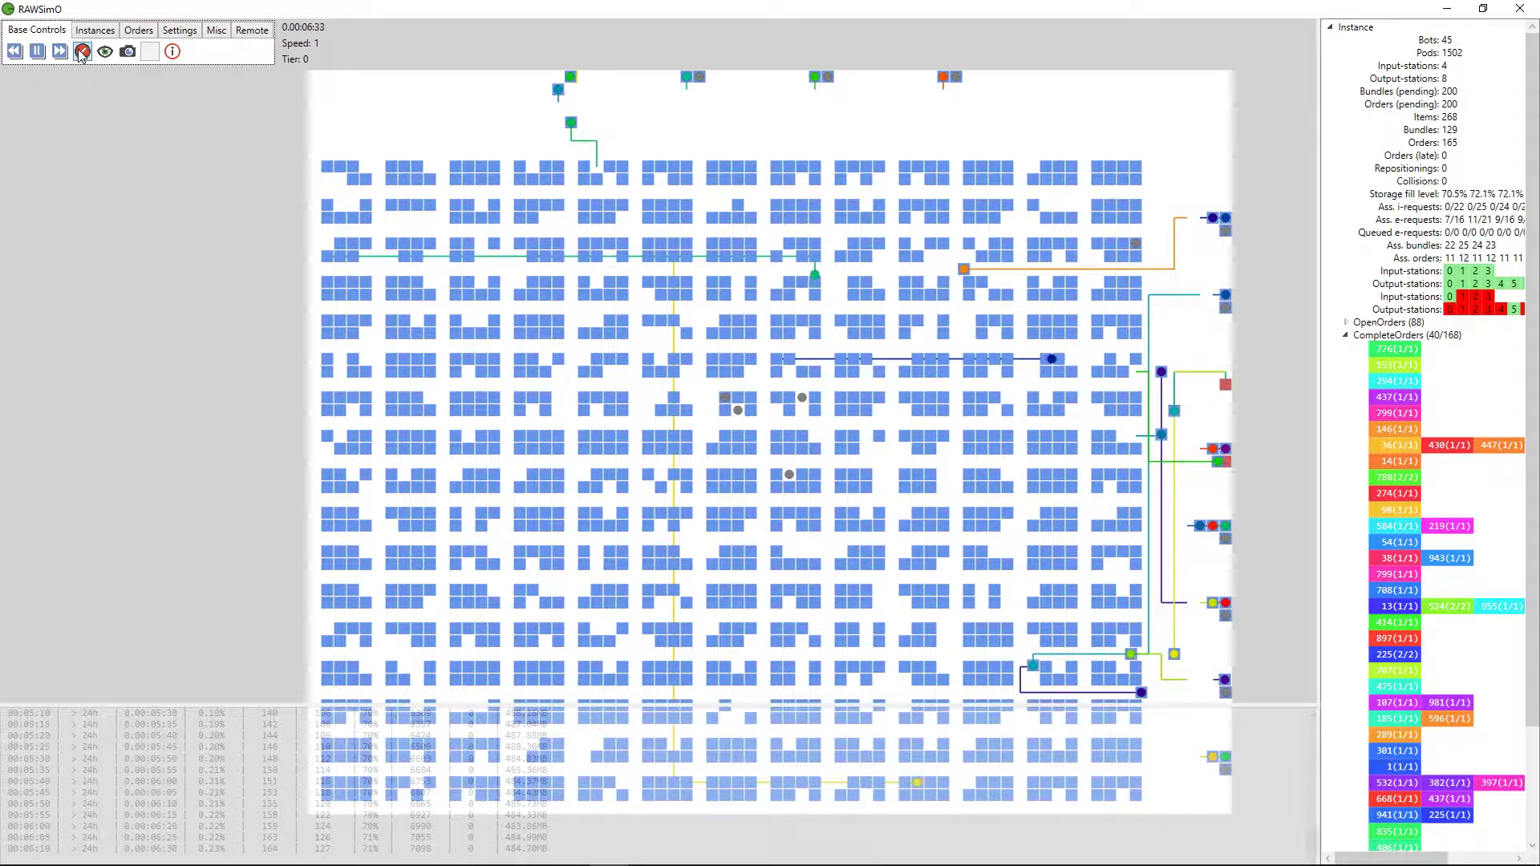
key("alt+Tab")
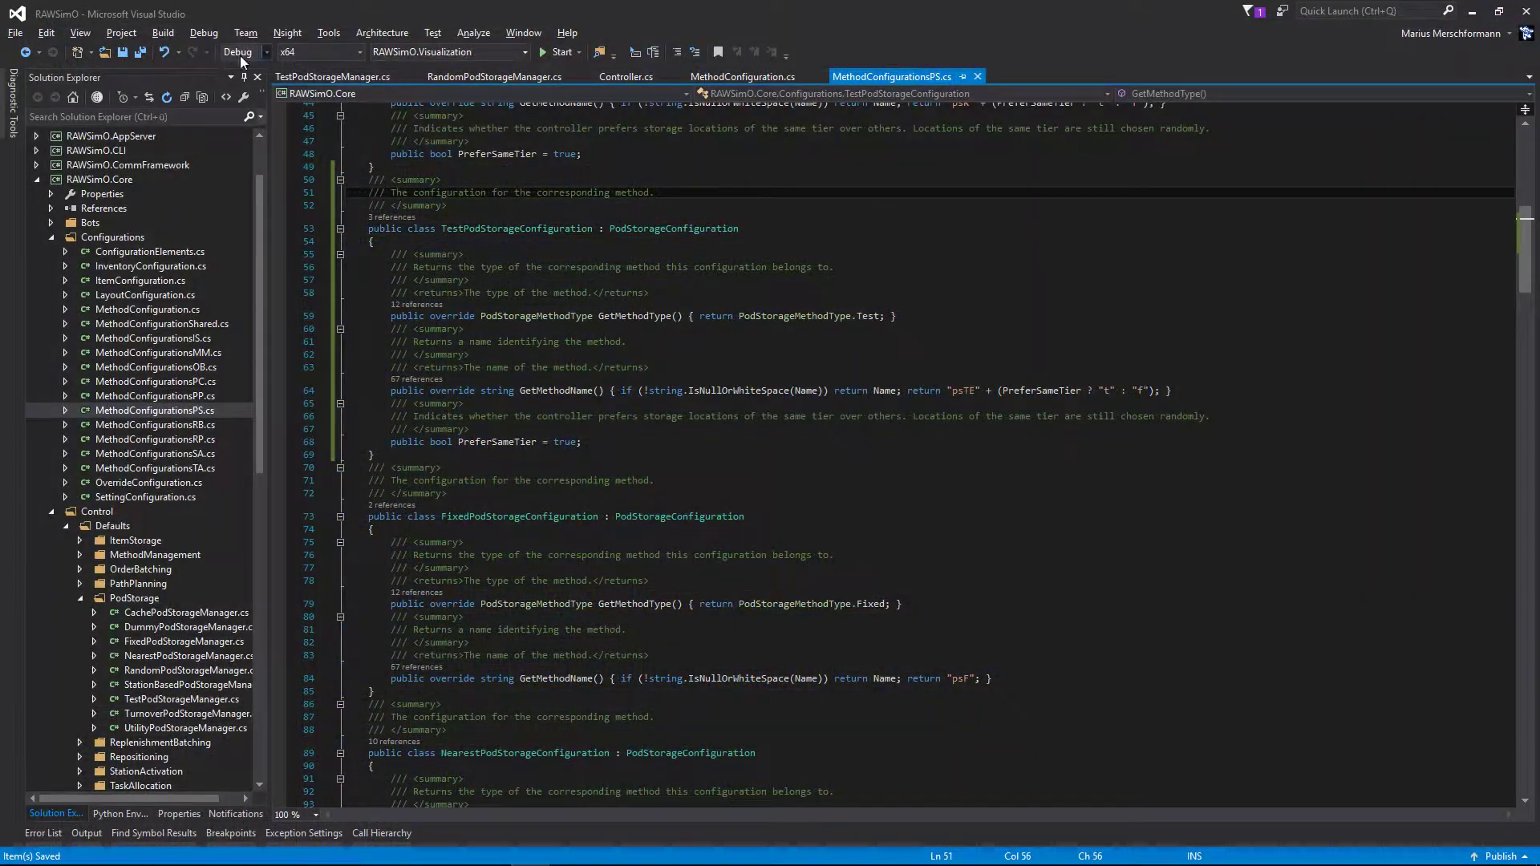
left_click(852, 282)
key("F5")
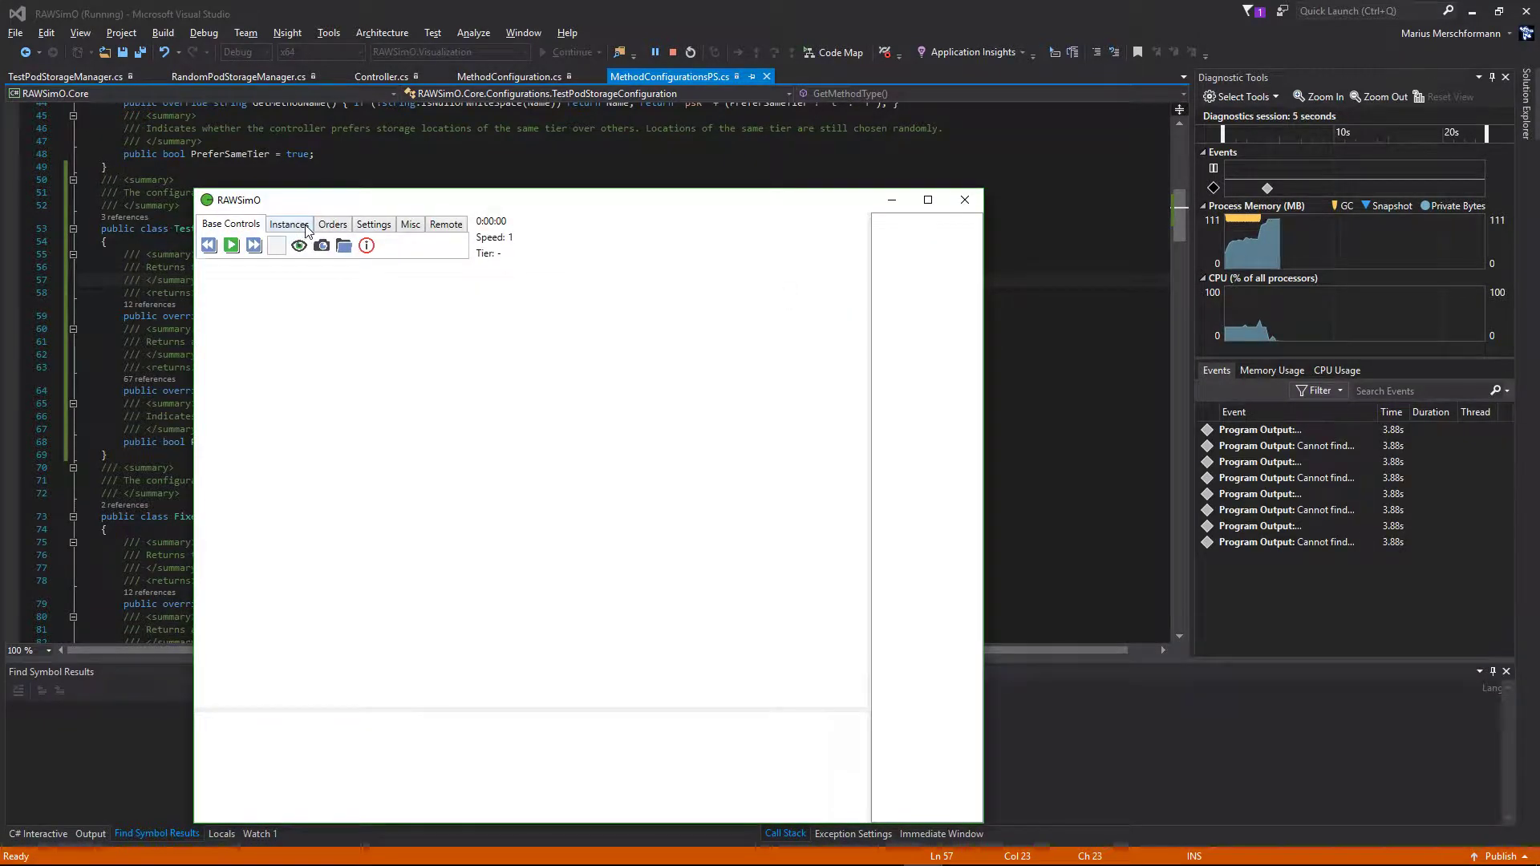
Maximize RAWSimO, and in the Instances parameters replace NearestPodStorageConfiguration with TestPodStorageConfiguration.
left_click(290, 225)
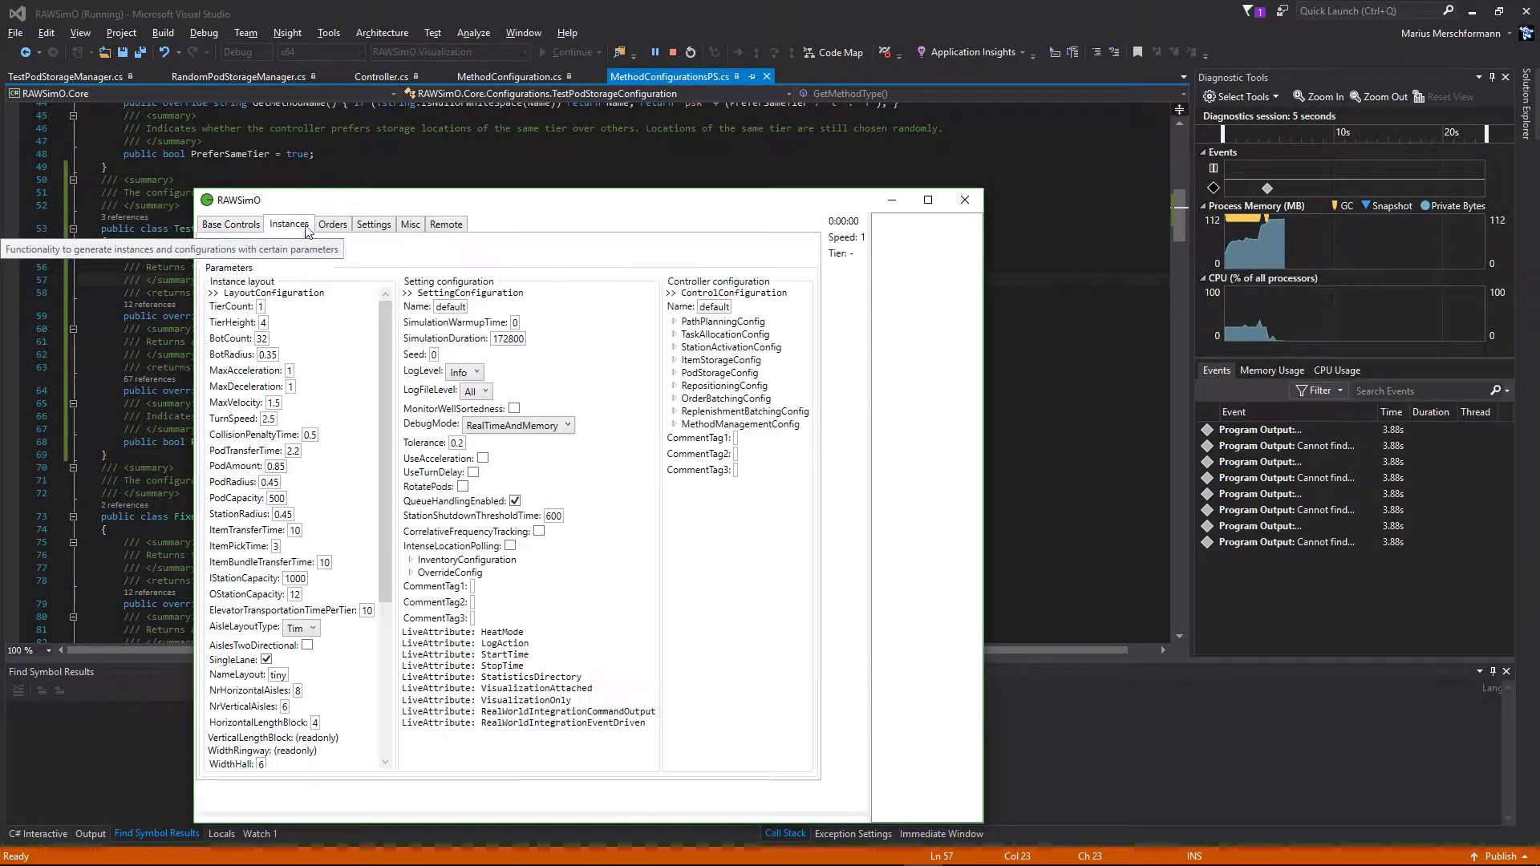
double_click(750, 205)
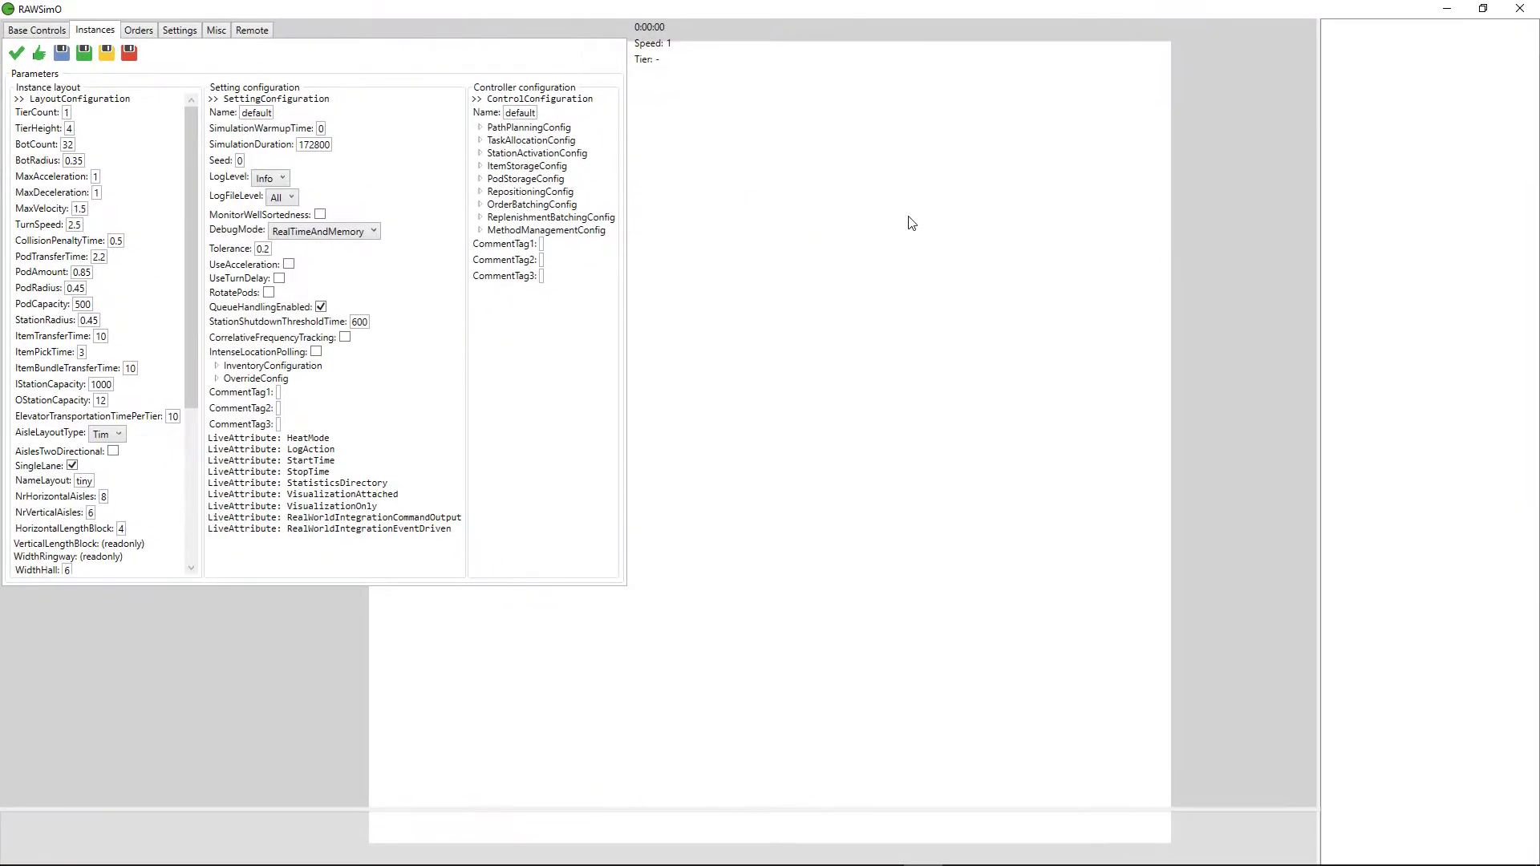
left_click(479, 179)
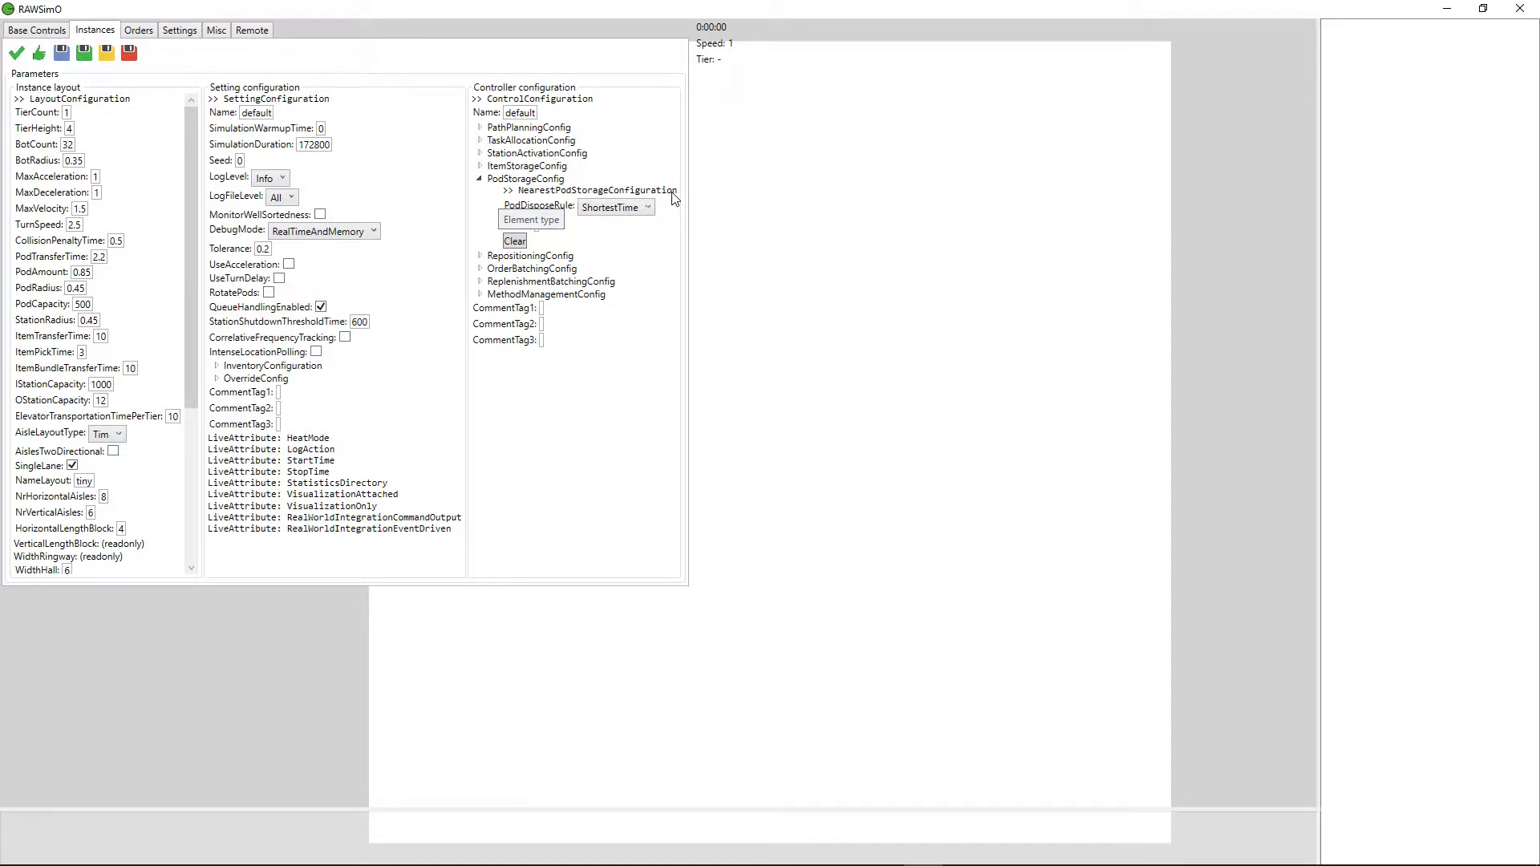
left_click(515, 241)
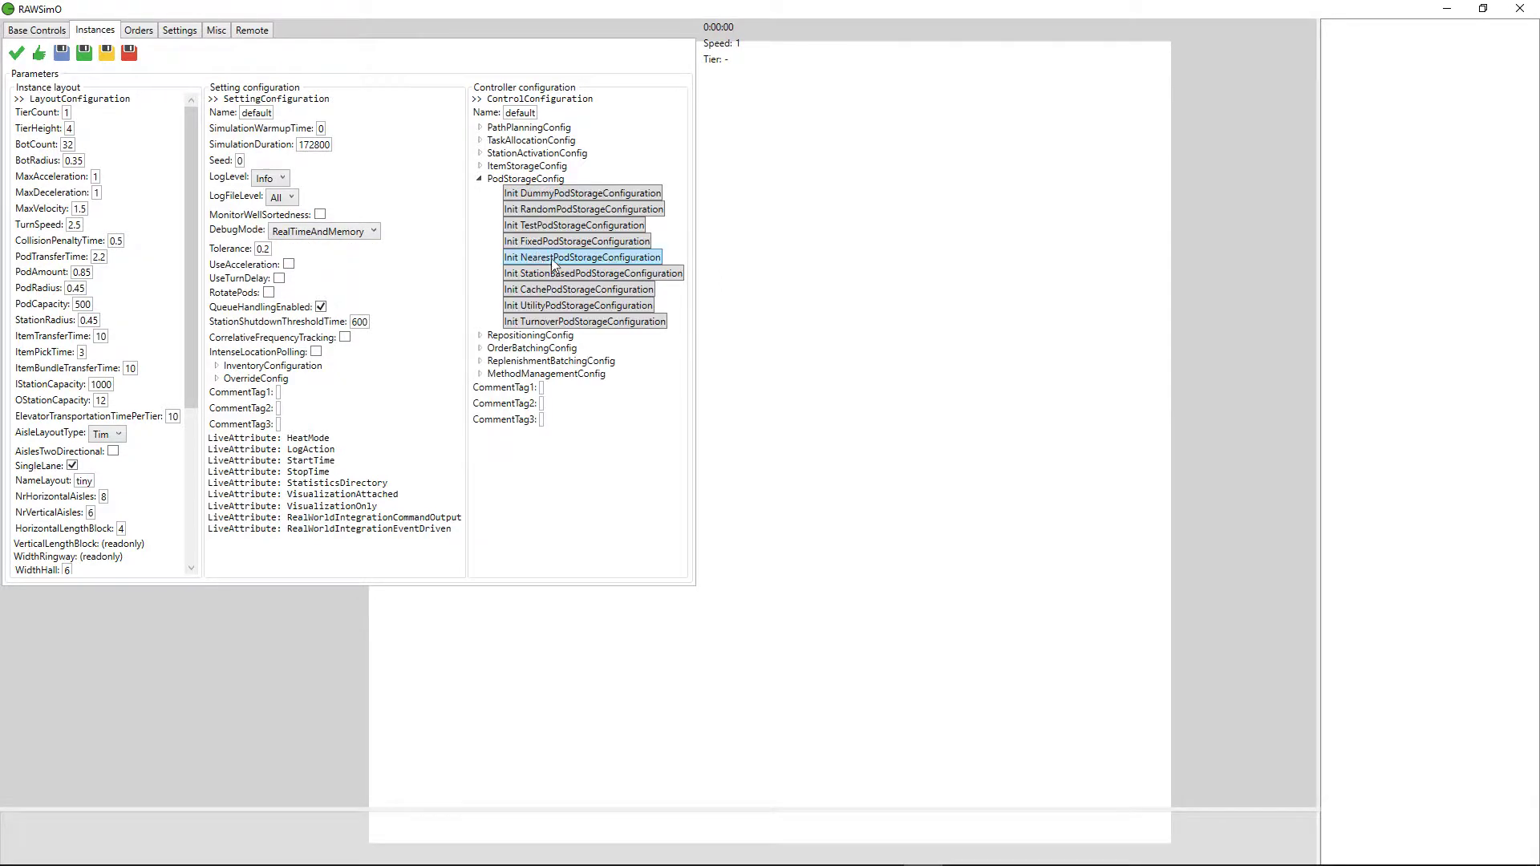
left_click(605, 227)
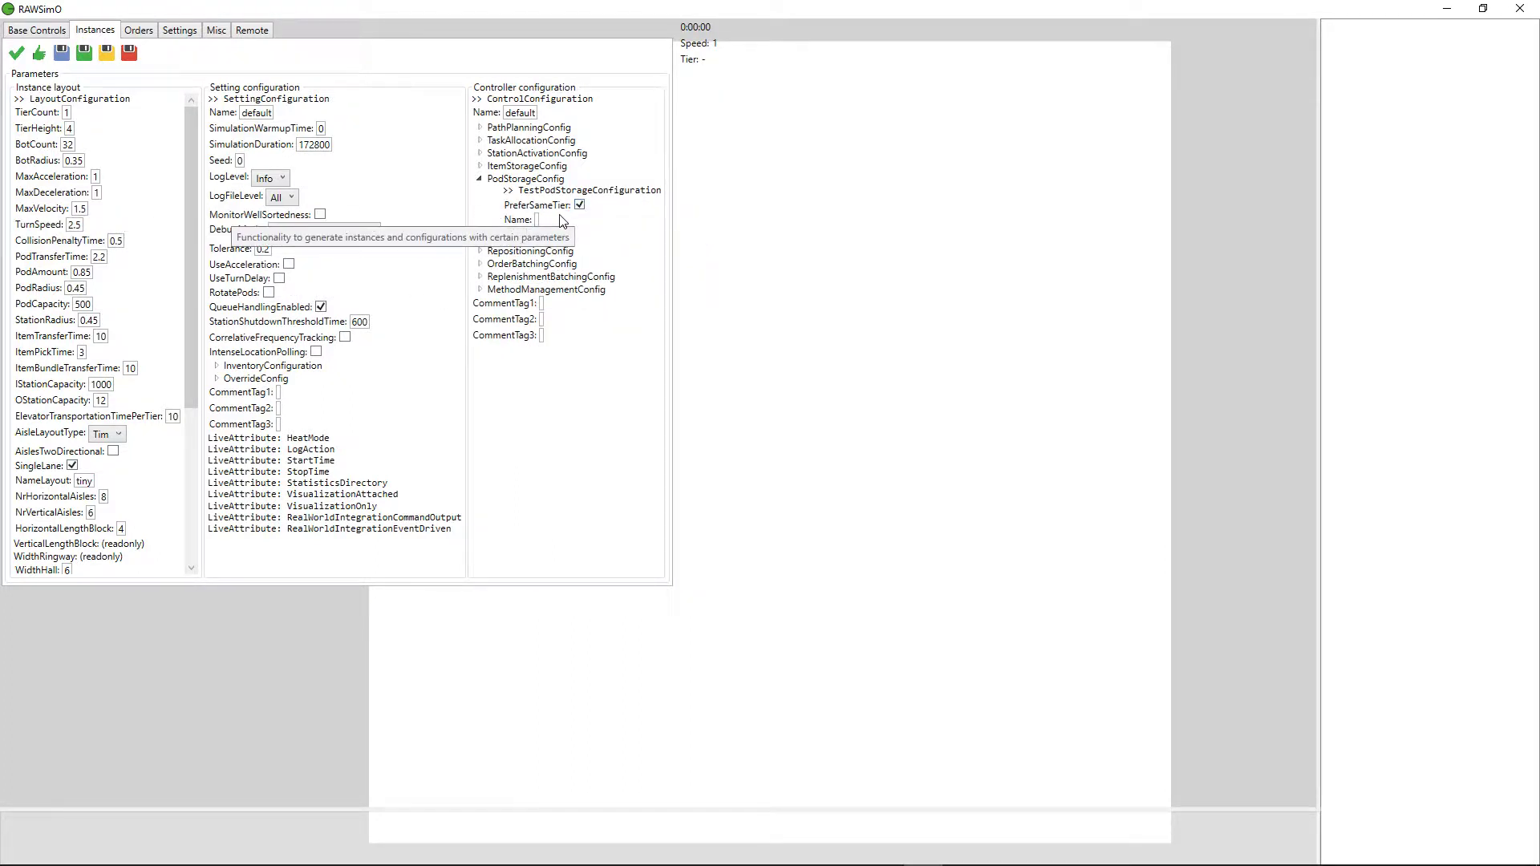
Try RandomPodStorageConfiguration briefly, then settle on TestPodStorageConfiguration with PreferSameTier enabled.
left_click(517, 232)
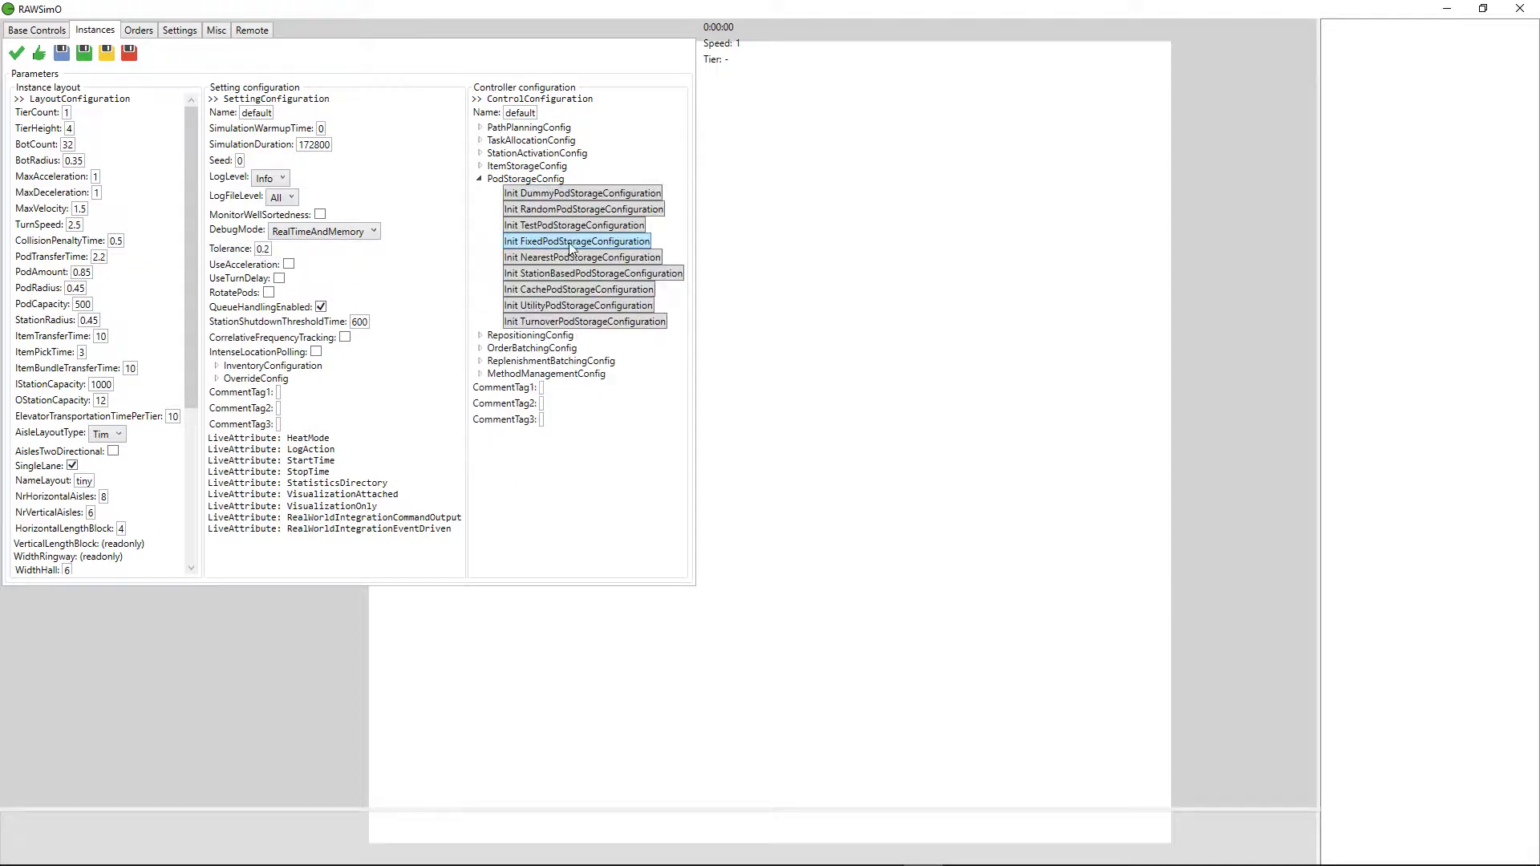
left_click(588, 211)
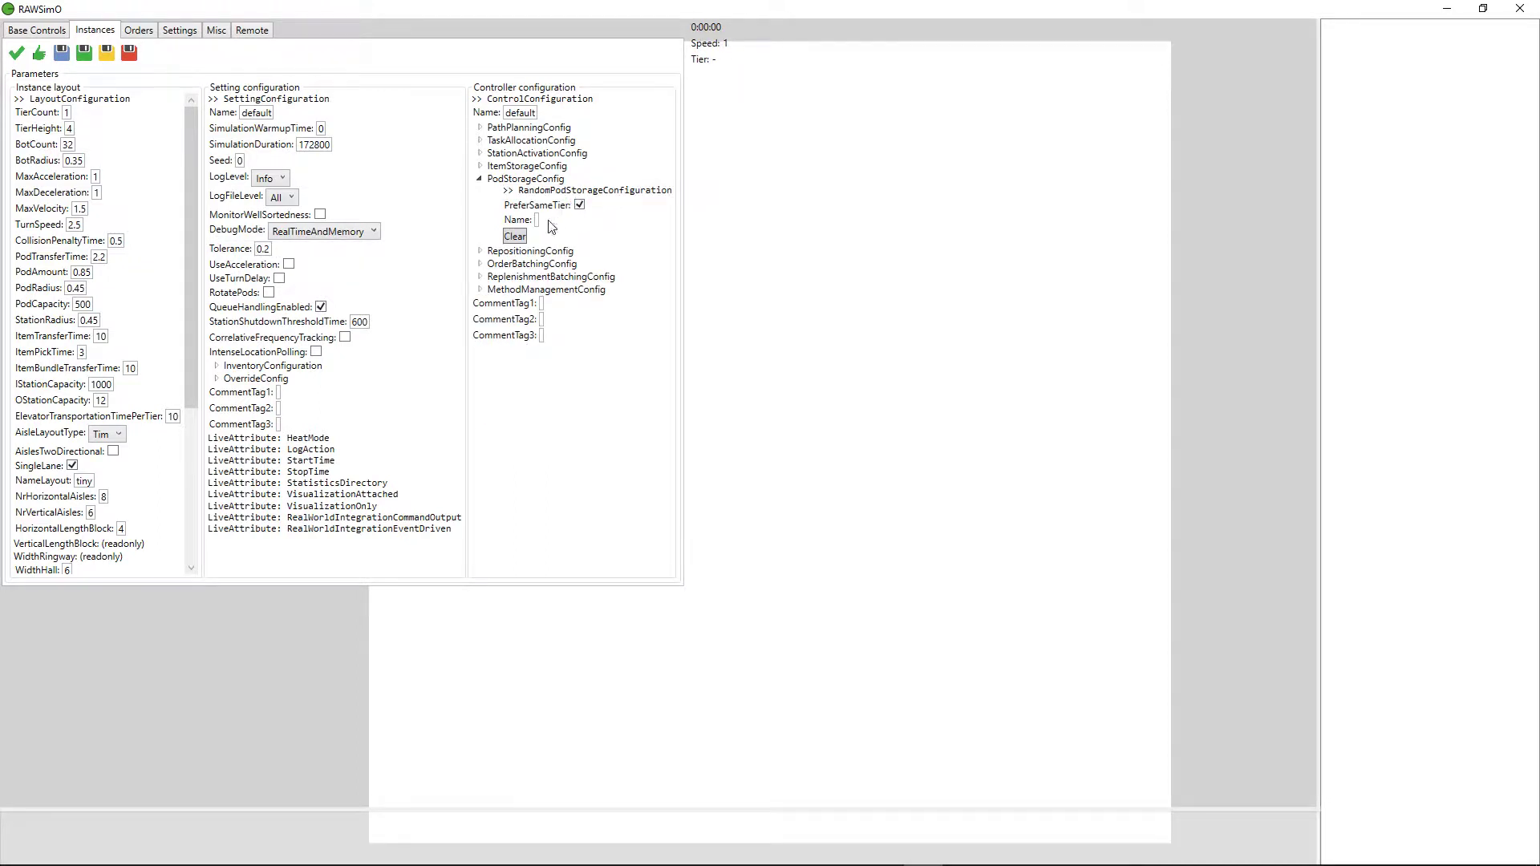
left_click(518, 236)
left_click(577, 226)
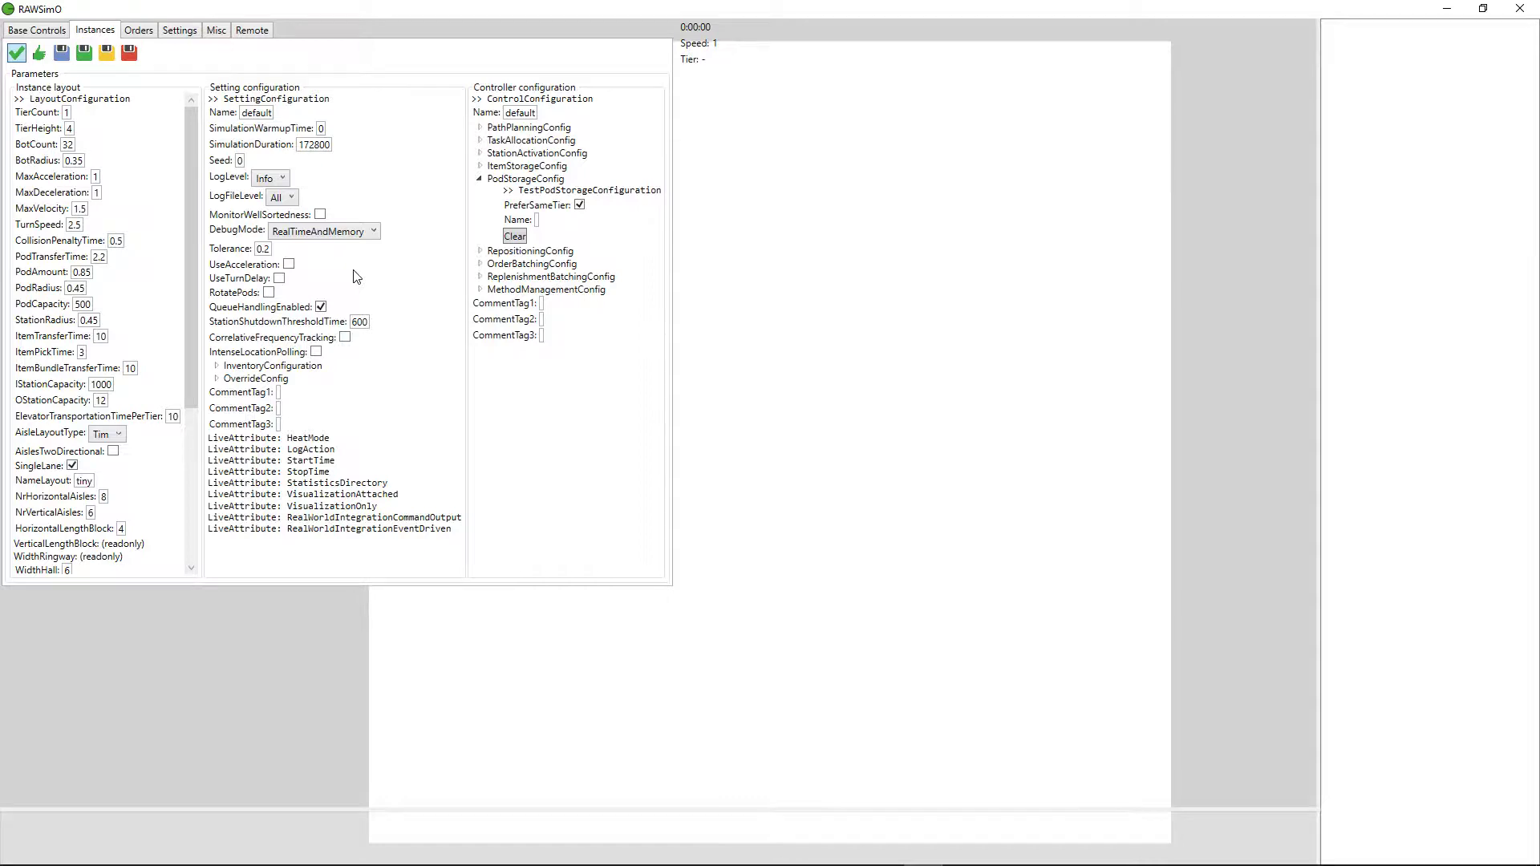
Generate the warehouse instance from the parameters and start the simulation from Base Controls.
left_click(16, 51)
scroll(867, 409, "down", 2)
scroll(869, 410, "down", 2)
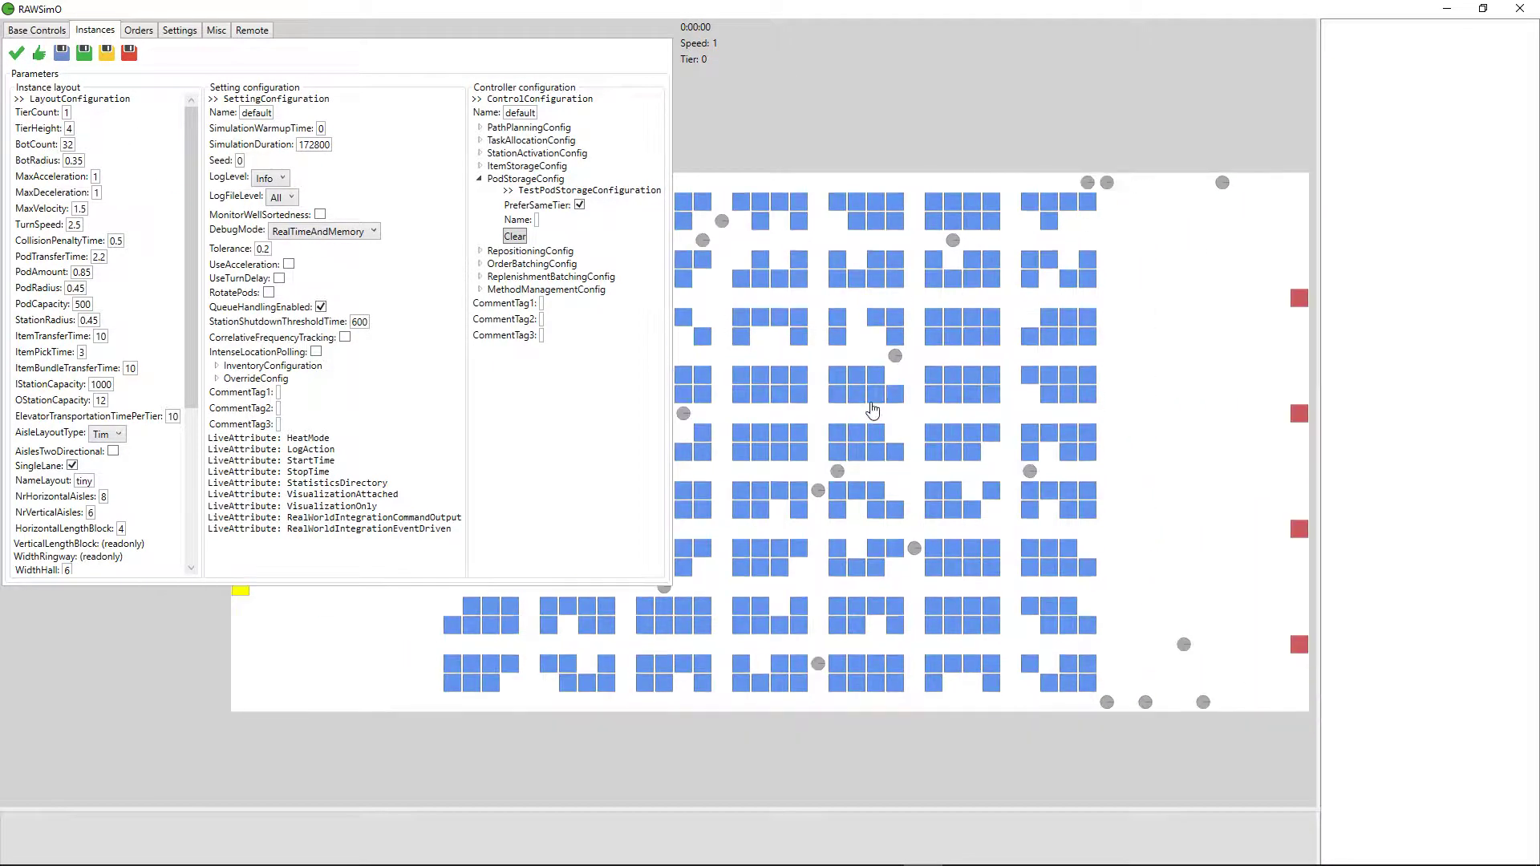
left_click(33, 30)
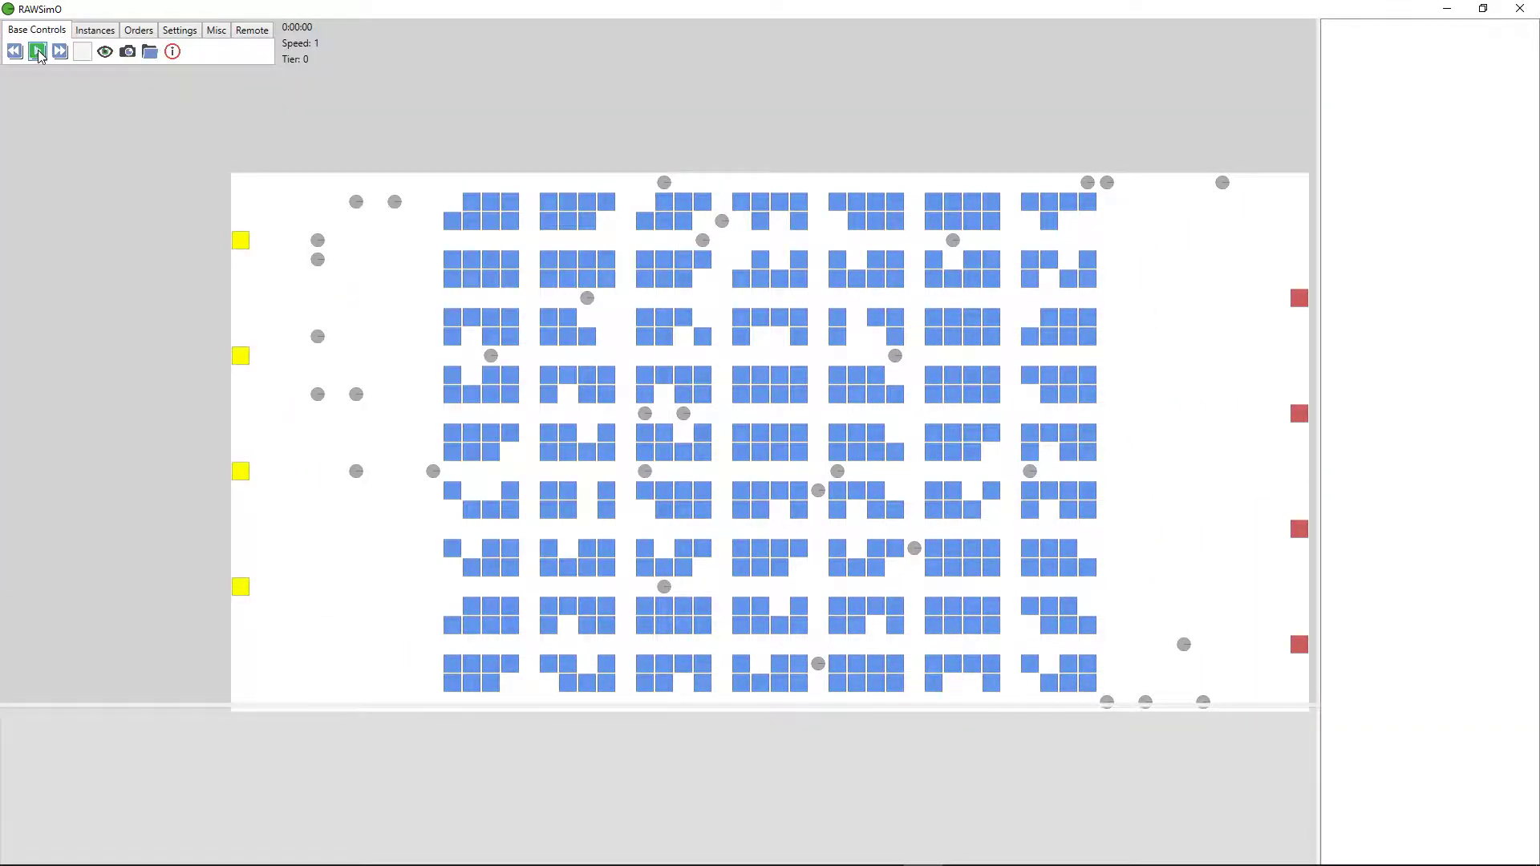
left_click(38, 51)
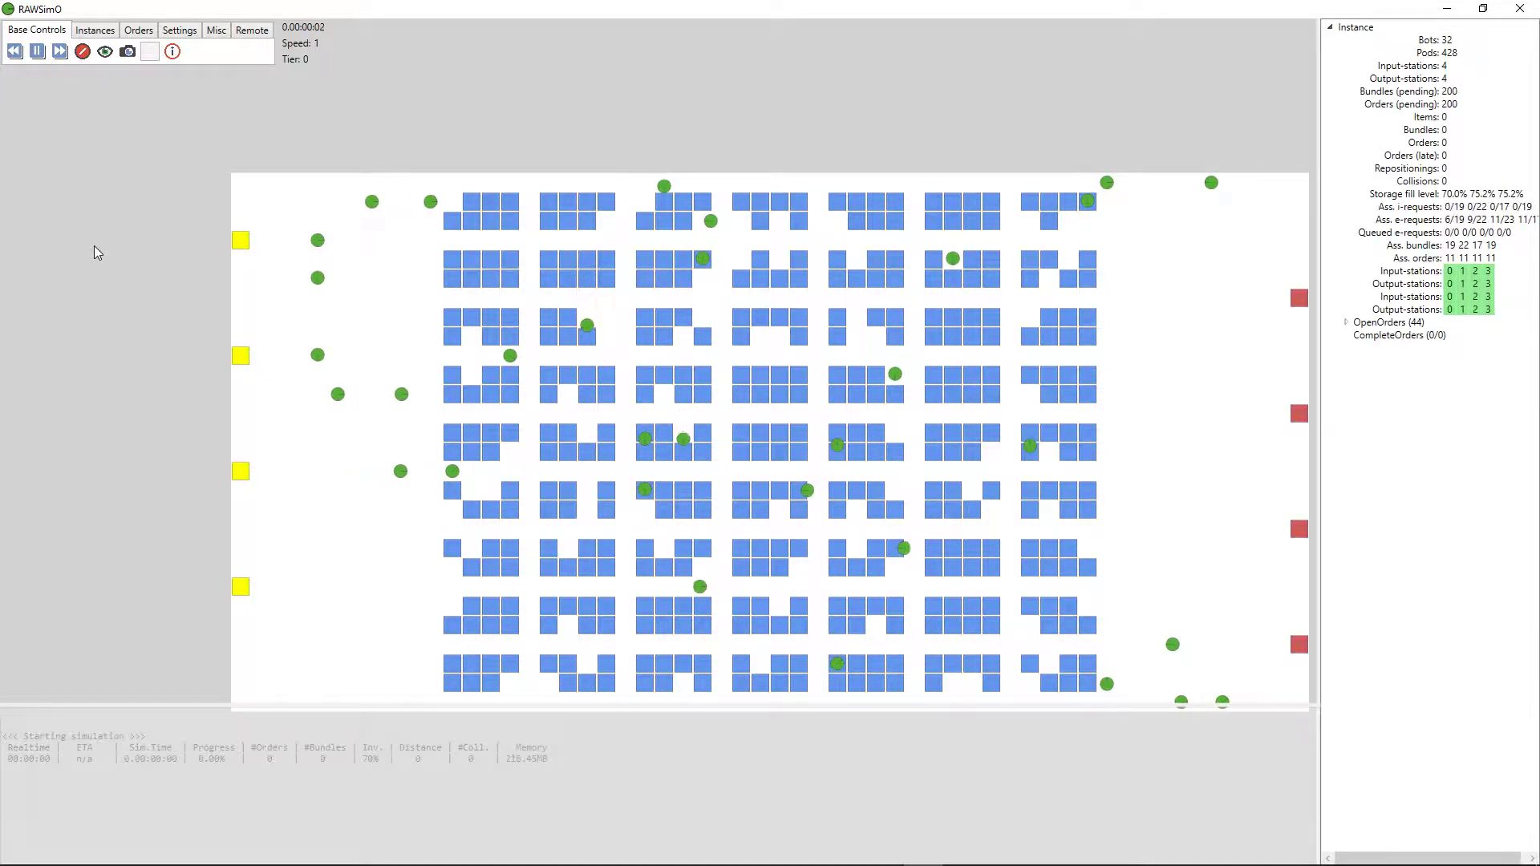
Bump the simulation speed to 50 and back to 1, glancing at the instance parameters while orders complete.
key("plus")
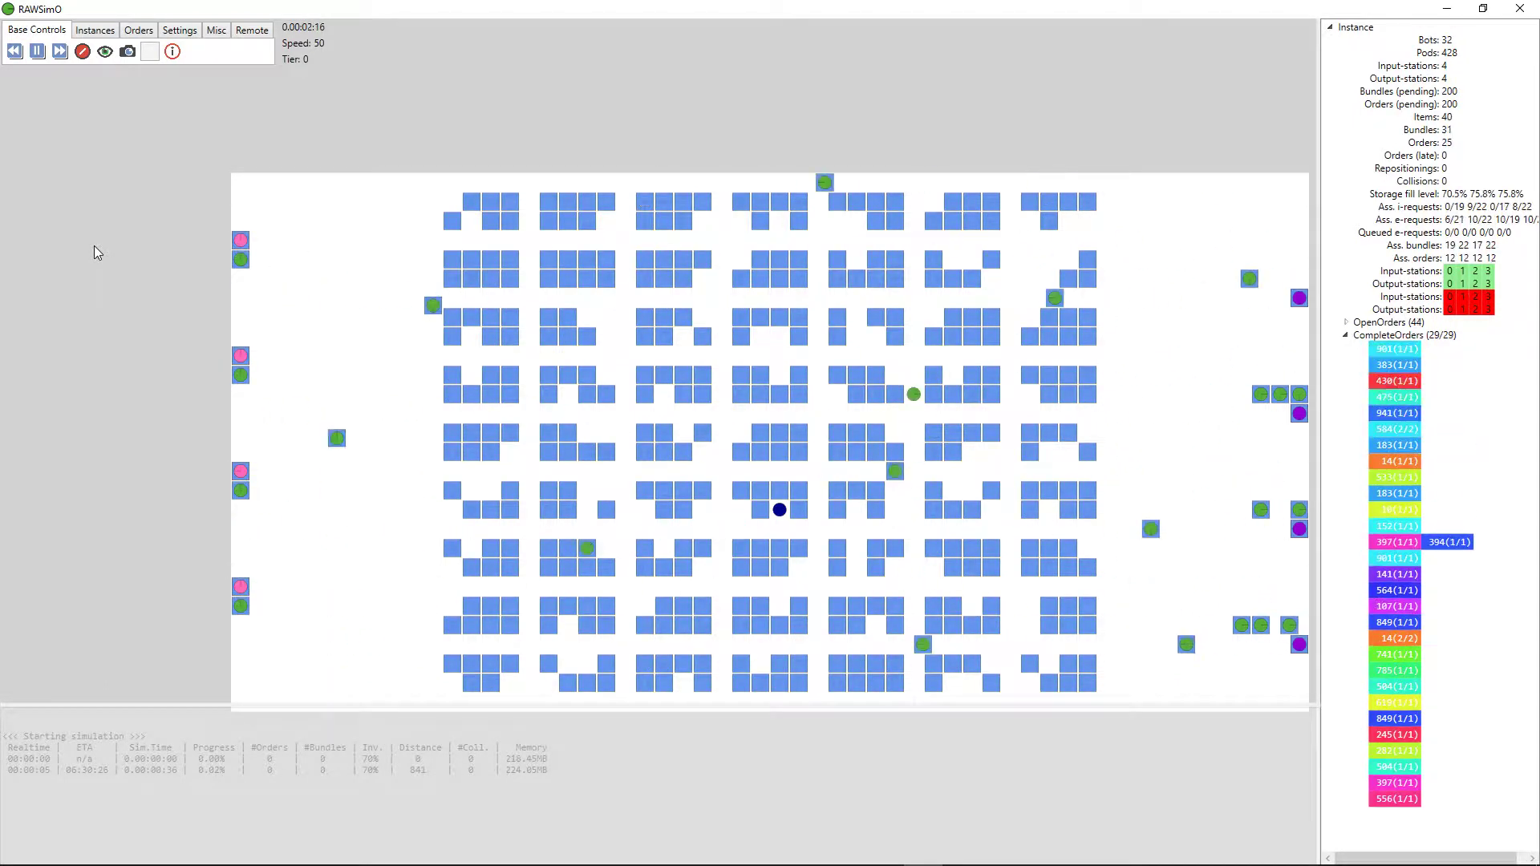
key("minus")
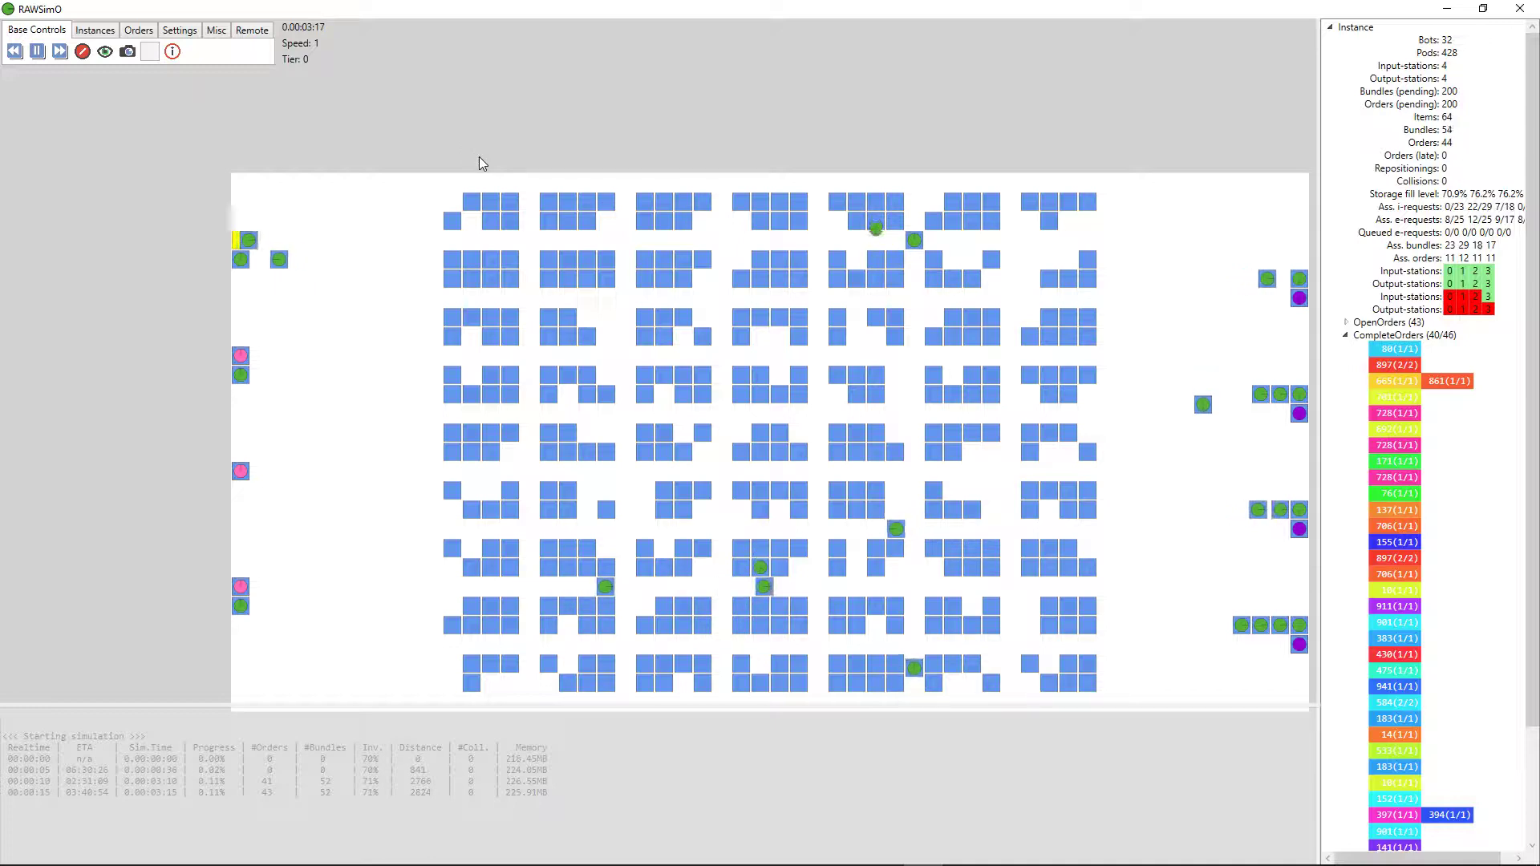
left_click(94, 30)
left_click(36, 30)
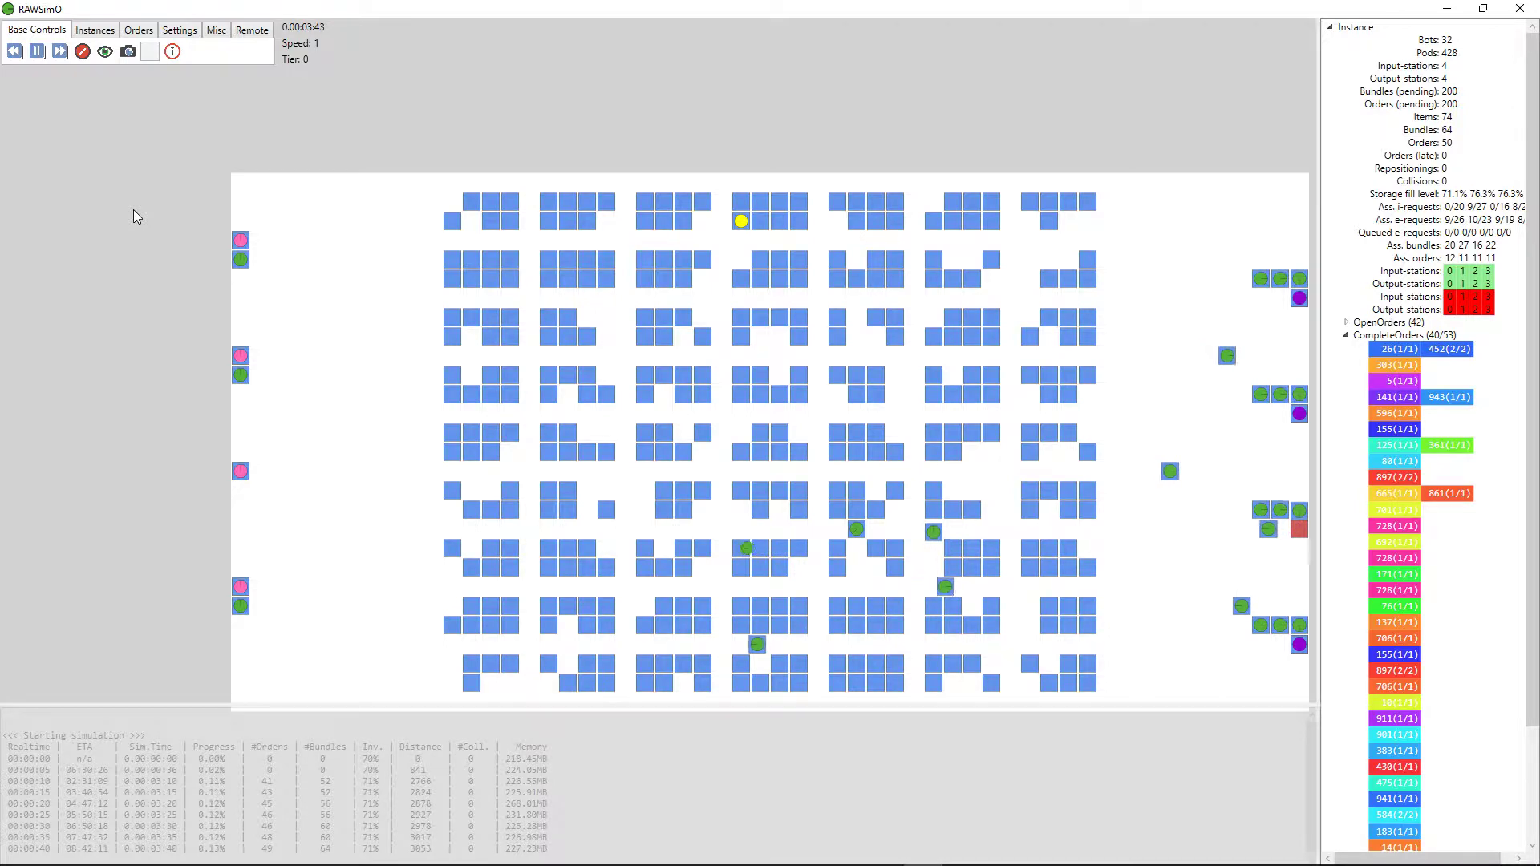
Switch back to Visual Studio, bring up TestPodStorageManager.cs and highlight the same-tier GetStorageLocationForPod logic.
key("alt+Tab")
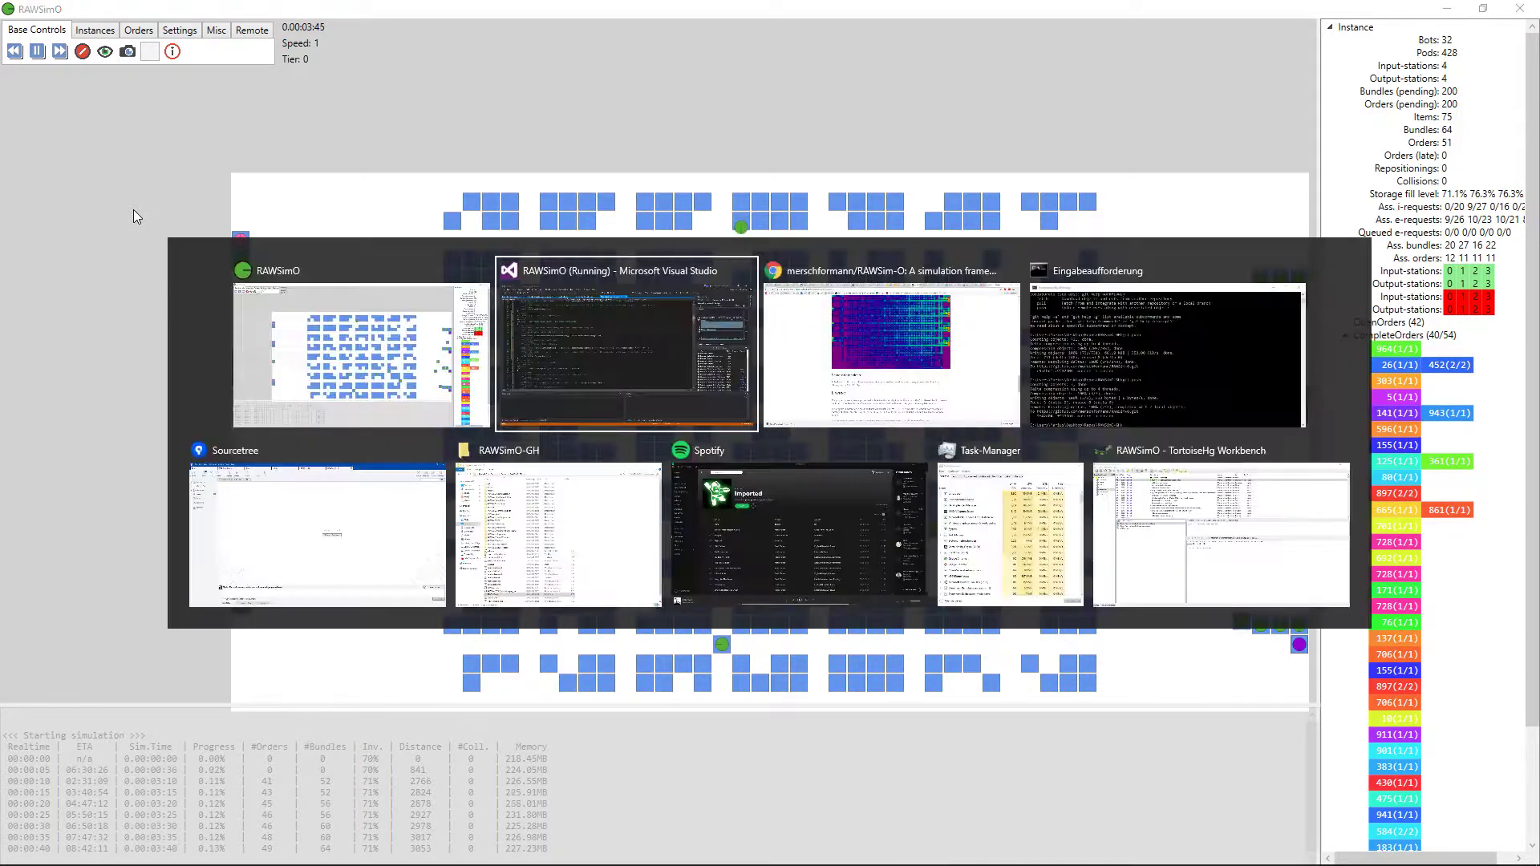
key("alt+Tab")
left_click(574, 340)
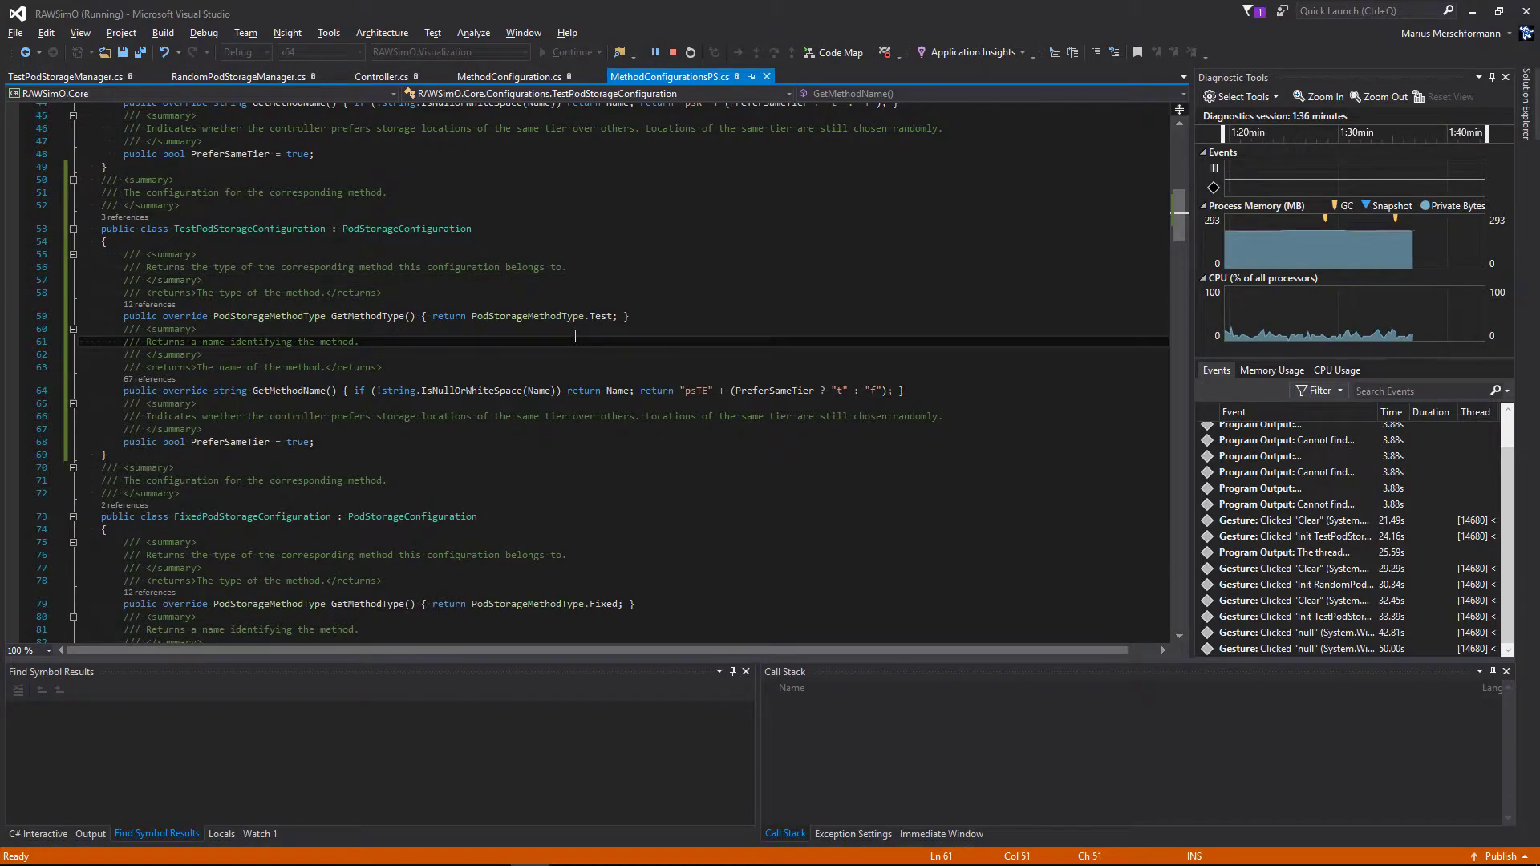
key("ctrl+Tab")
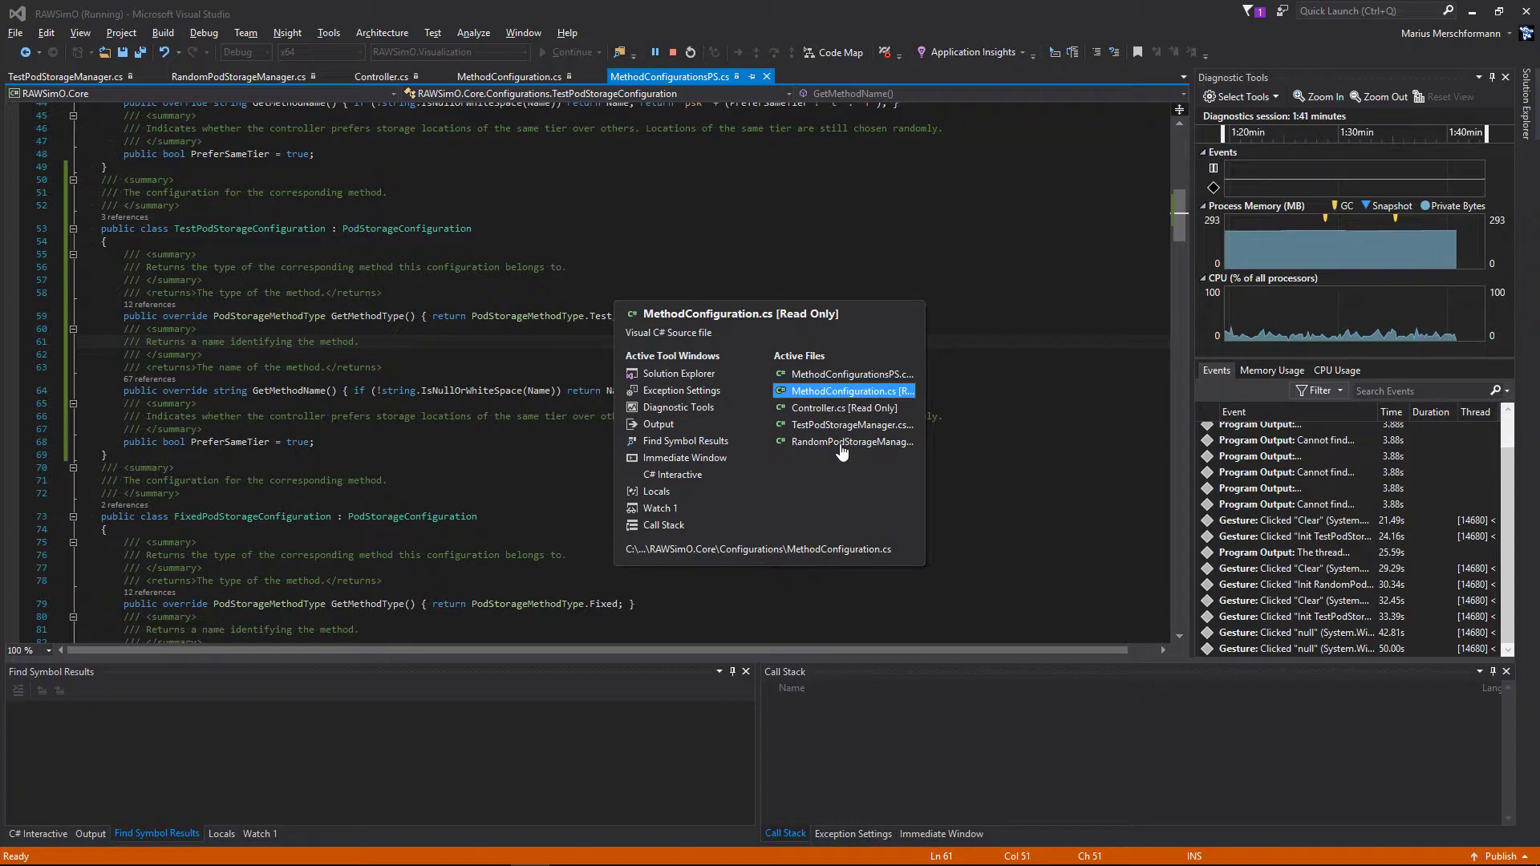
left_click(842, 424)
left_click(409, 219)
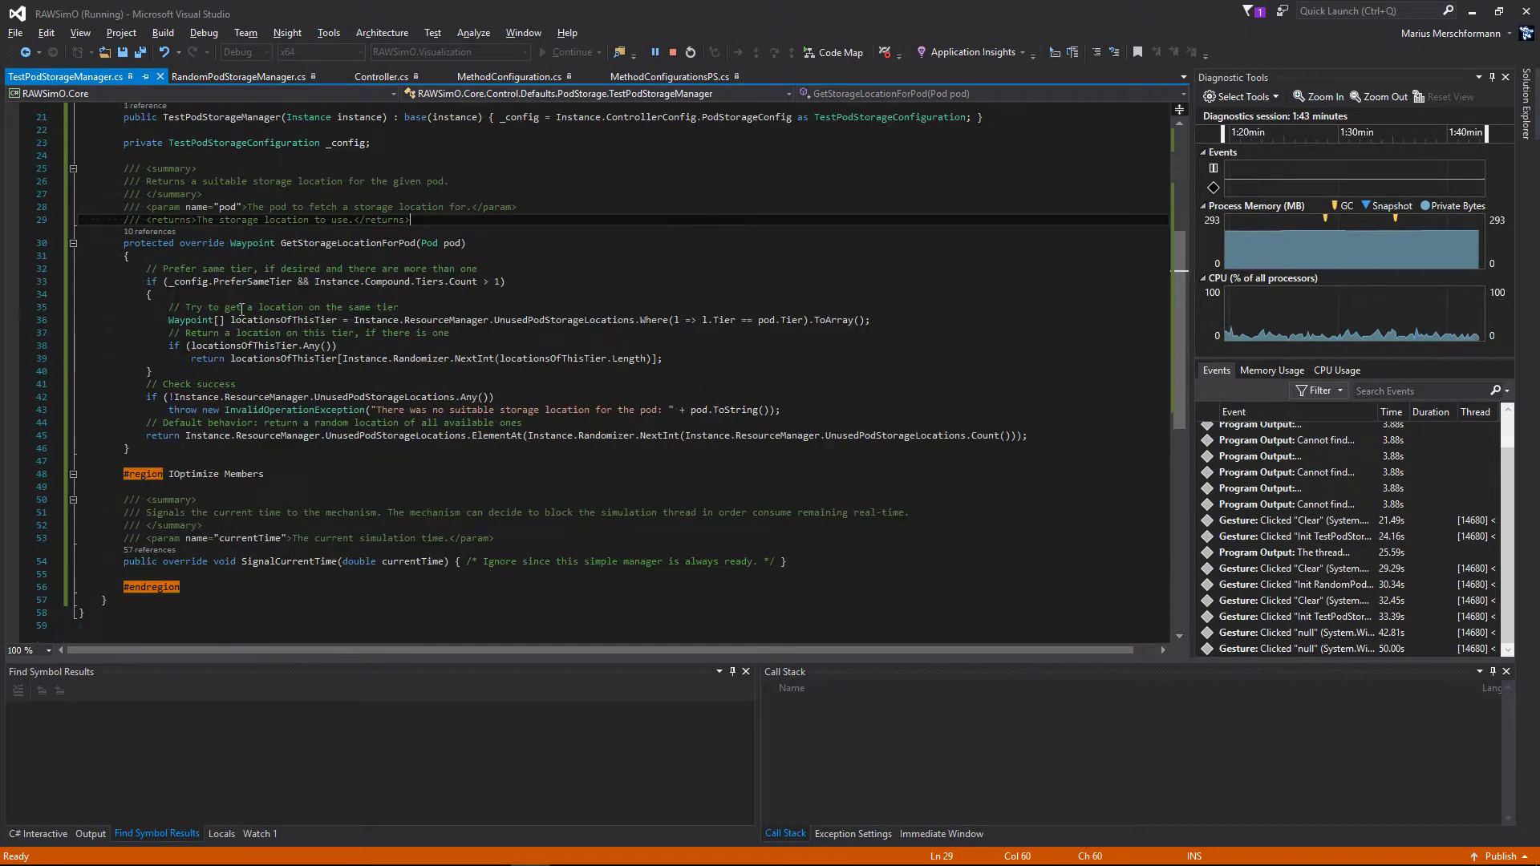
left_click_drag(202, 268, 339, 436)
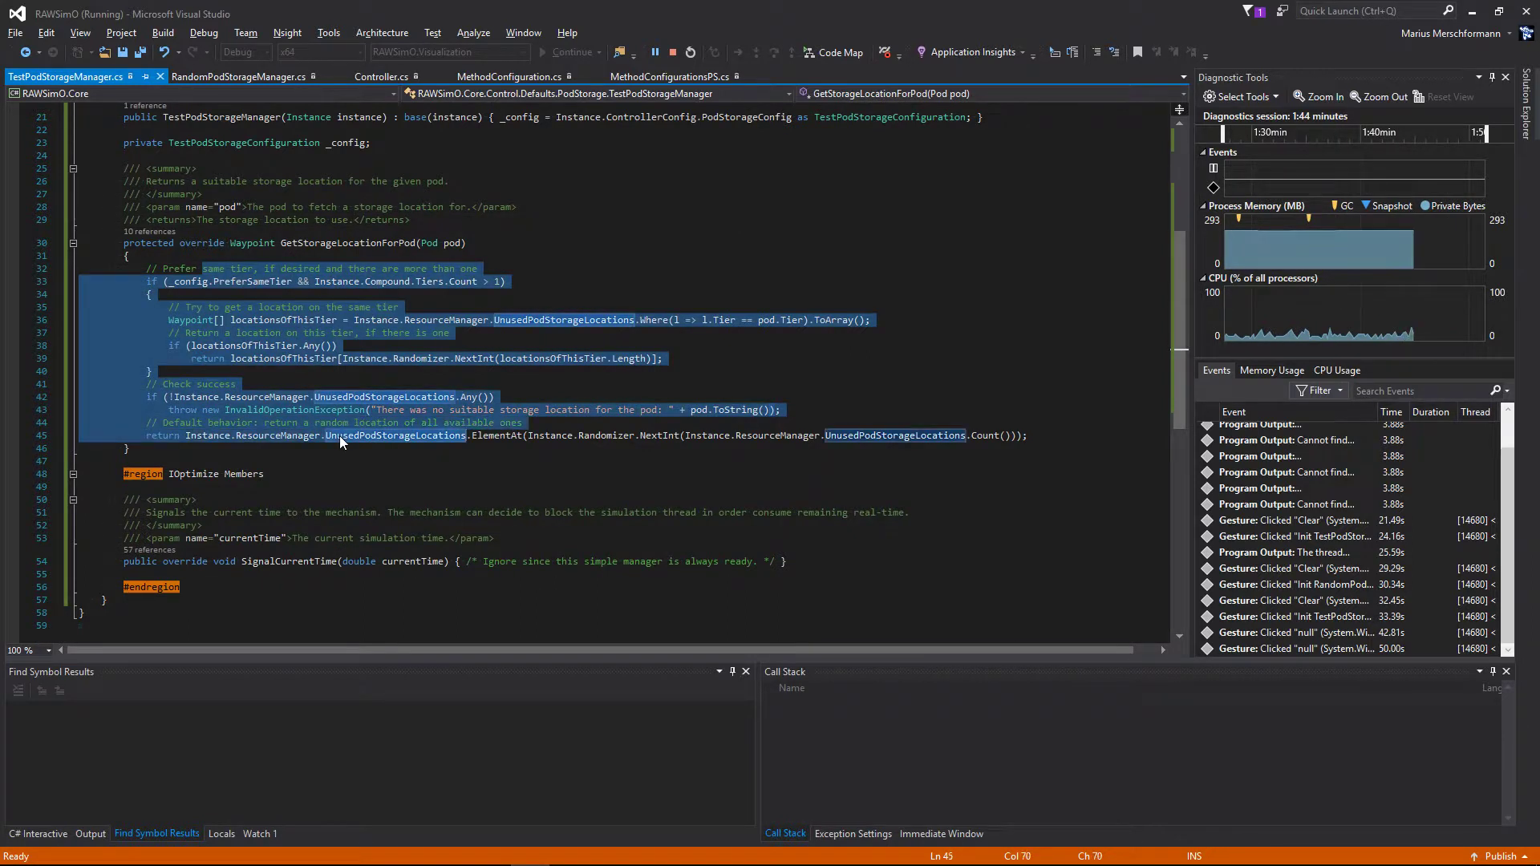